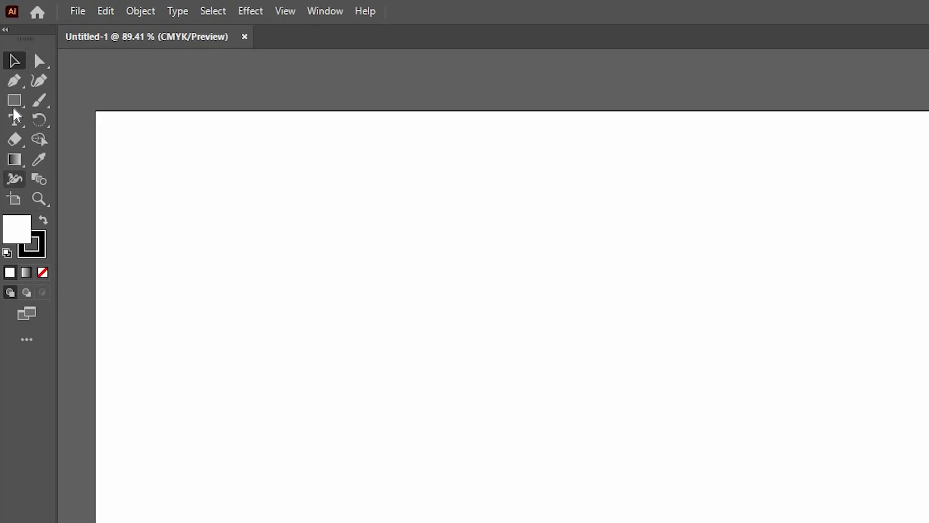
- Draw a vertical line about 423 px tall with the Line Segment tool in the left half of the artboard
click(10, 59)
click(97, 179)
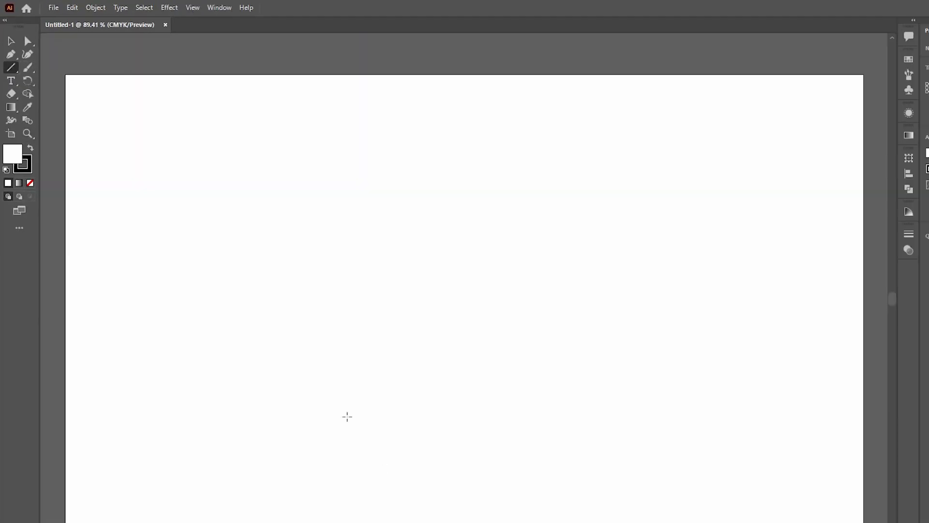
drag(301, 134, 301, 365)
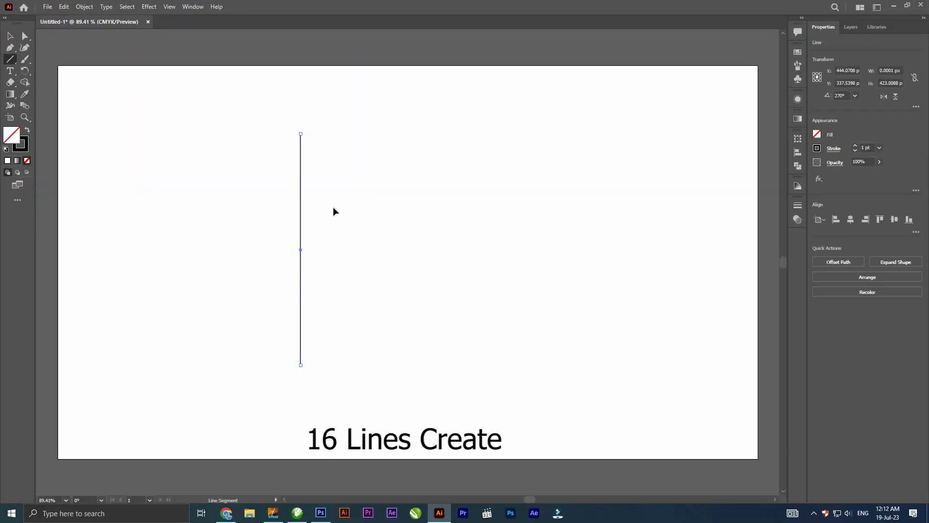
key(v)
- Duplicate the vertical line sideways and repeat the copy until there are 16 evenly spaced parallel lines
drag(340, 202, 341, 201)
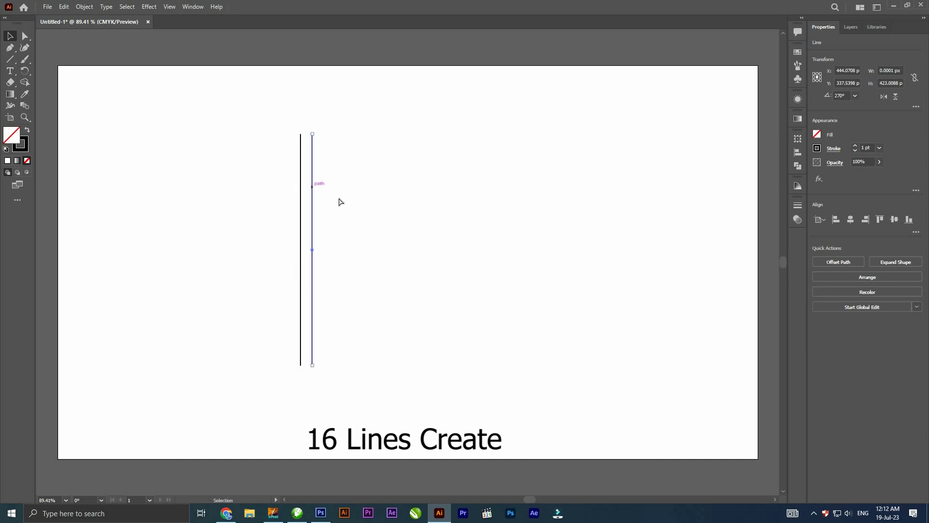
key(ctrl+d)
key(ctrl+d)
key(ctrl+d)
key(ctrl+d)
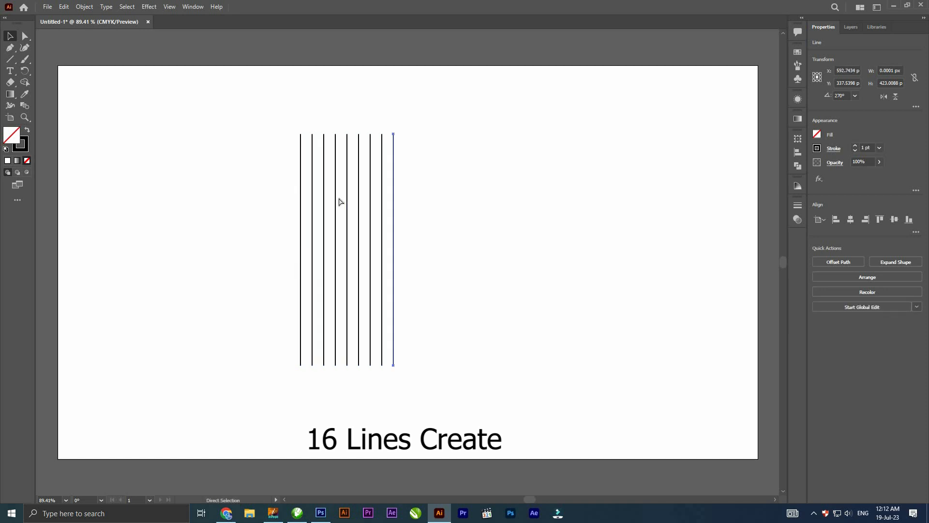
key(ctrl+d)
key(ctrl+d)
key(ctrl+d)
key(ctrl+d)
key(ctrl+d)
key(ctrl+d)
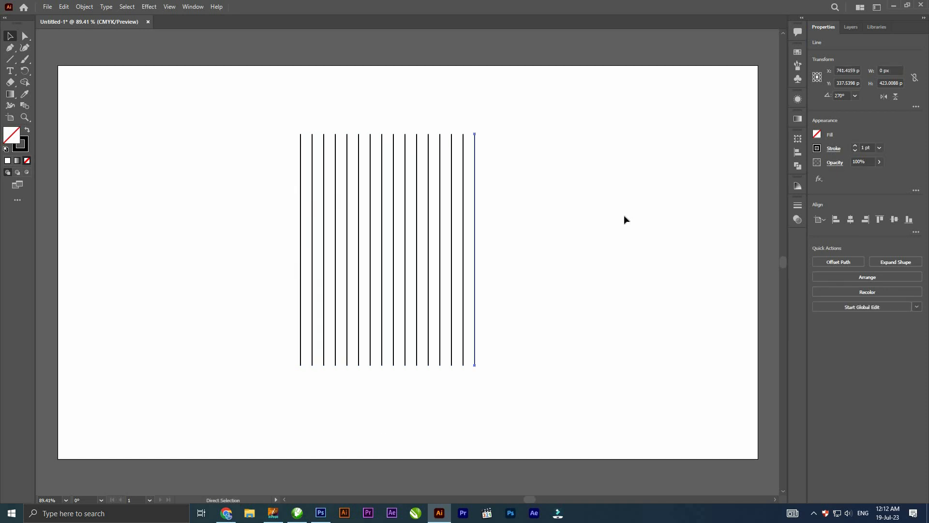
- Group the 16 lines and stretch the group to about 531 px tall, centred on the artboard
right_click(421, 203)
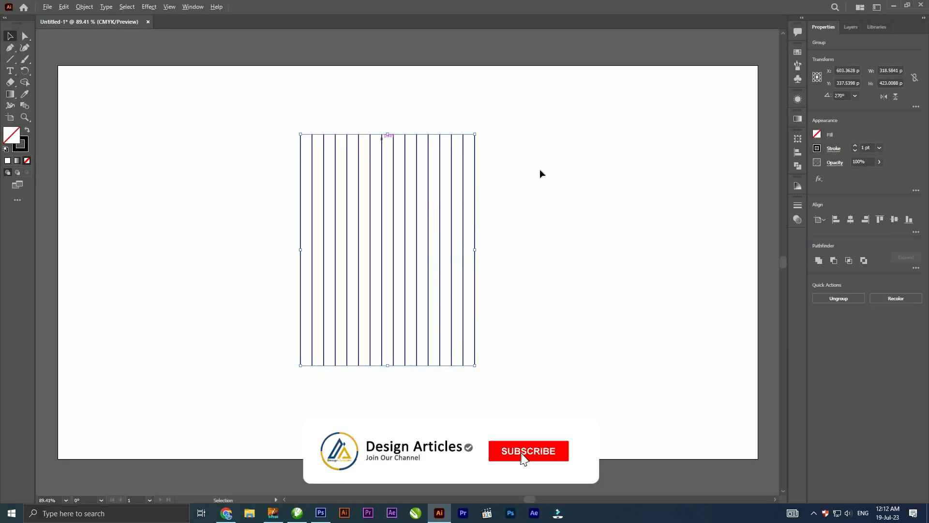
drag(465, 45, 472, 0)
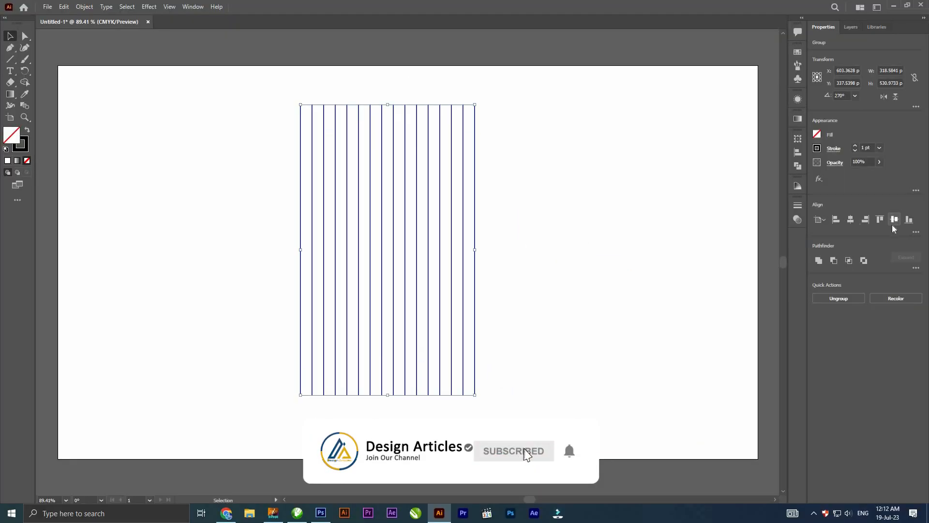
- Paste a copy of the line group in front and rotate it to 150°
click(63, 7)
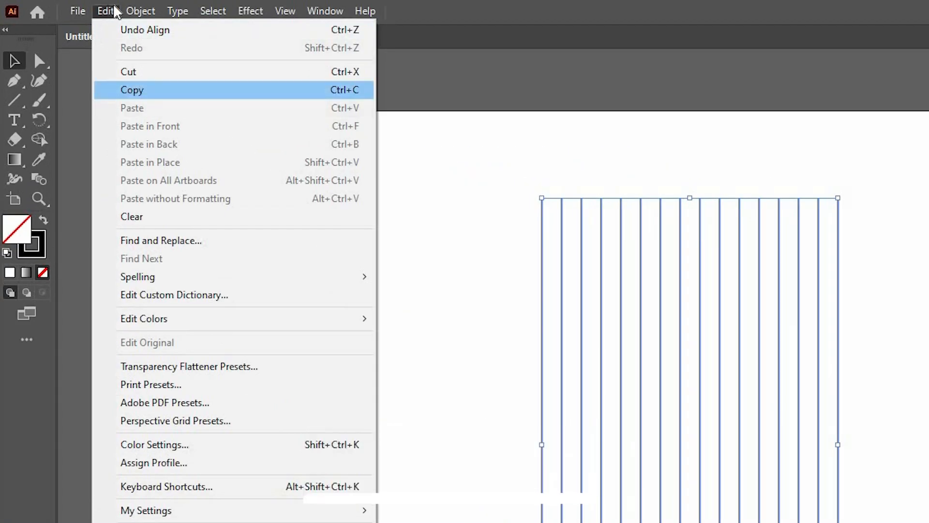
click(132, 90)
click(105, 10)
click(150, 125)
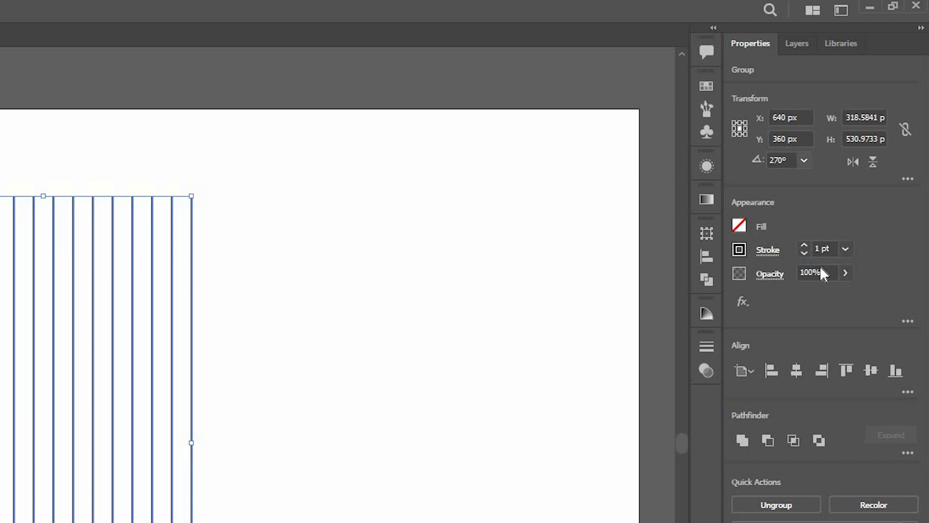
click(804, 161)
click(823, 269)
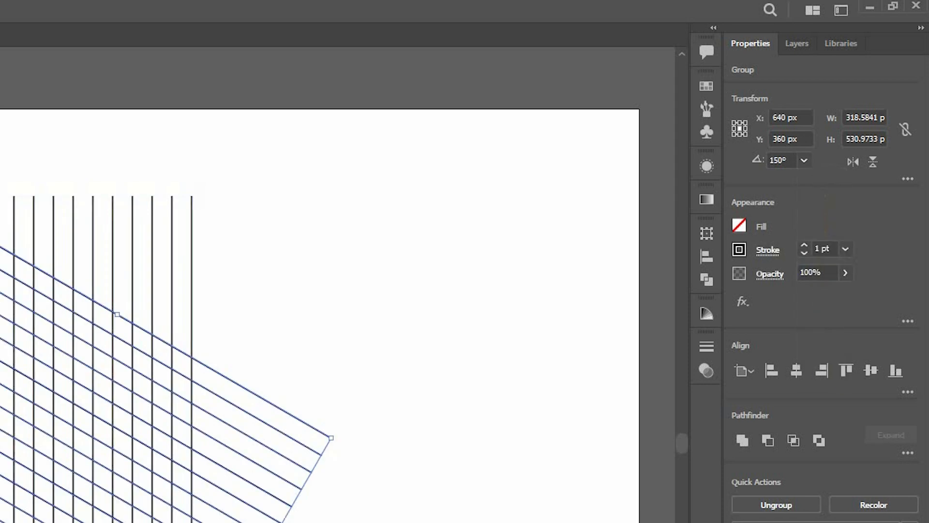
- Paste a copy of the rotated line group in front and flip it vertically to complete the isometric grid
click(64, 6)
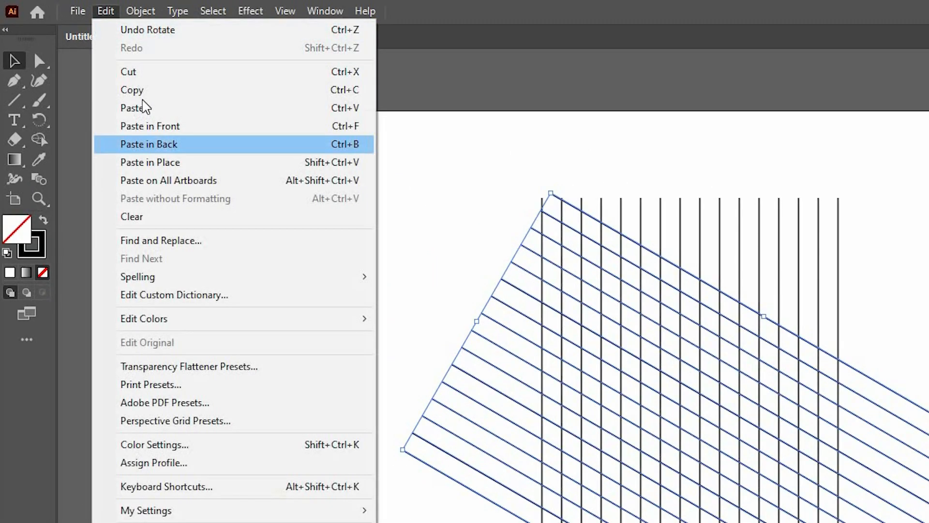
click(156, 126)
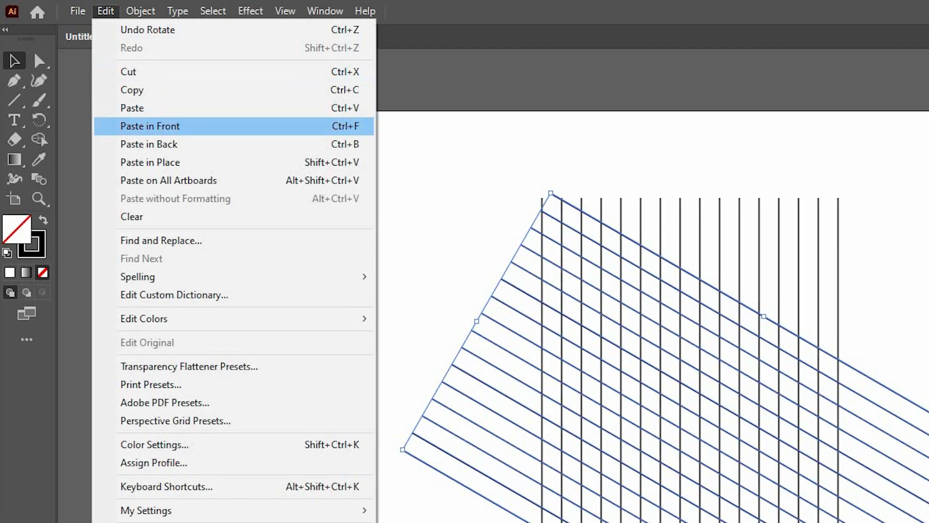
click(150, 126)
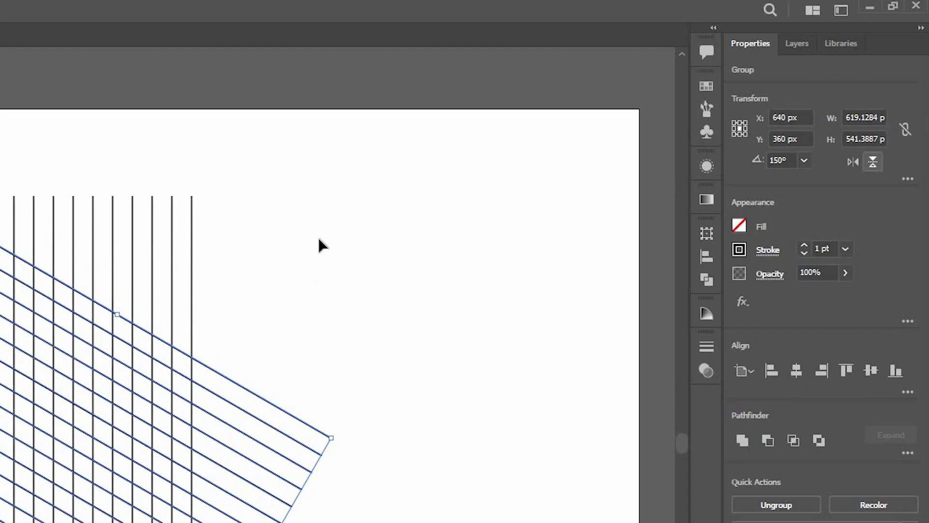
click(872, 161)
- Select all three line groups and ready the Shape Builder tool with a black fill and no stroke
drag(296, 124, 568, 291)
key(z)
drag(345, 172, 460, 253)
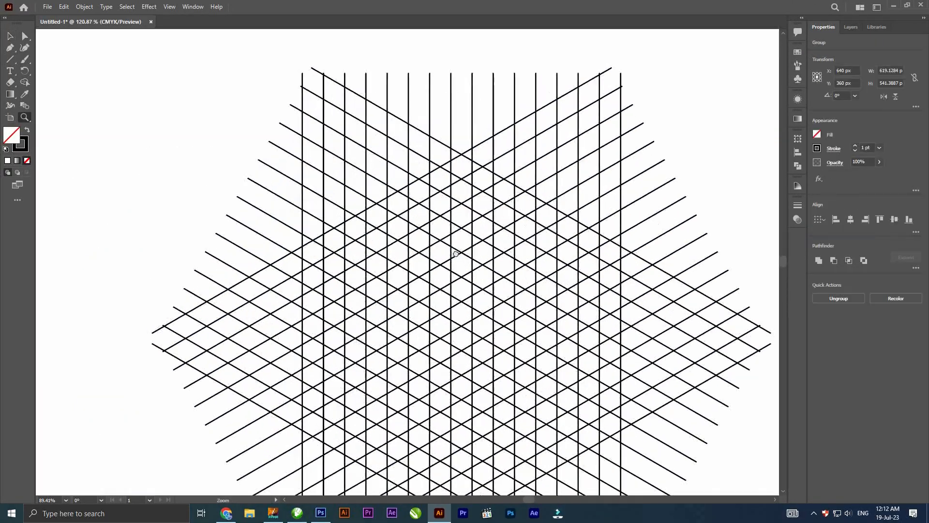
drag(581, 279, 397, 234)
drag(420, 280, 443, 269)
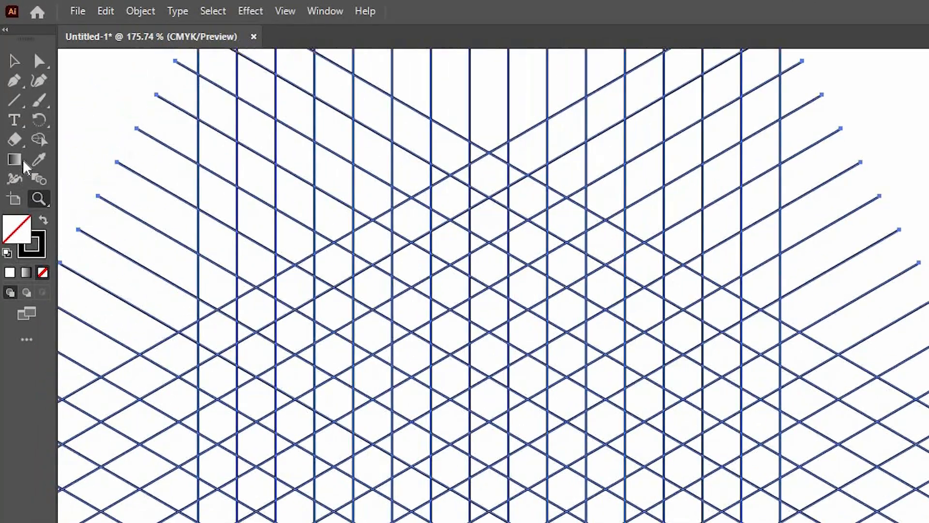
key(shift+m)
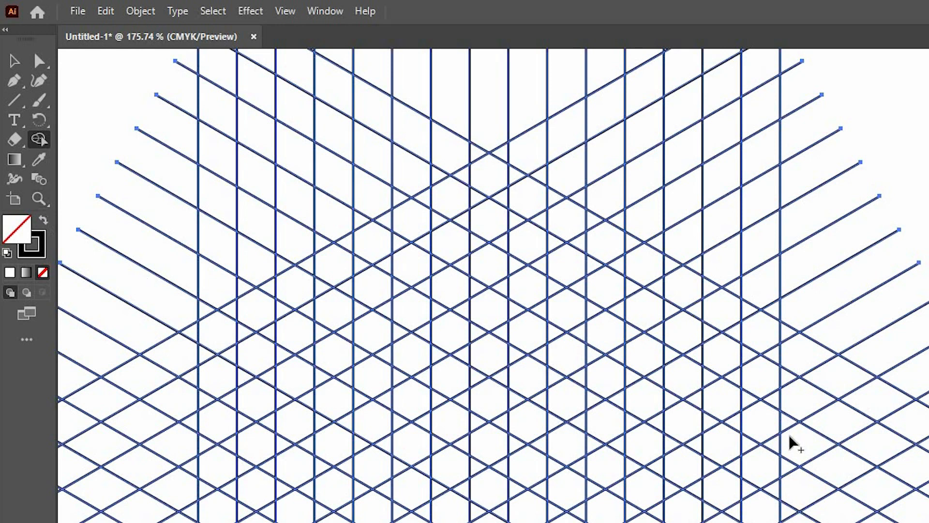
key(shift+x)
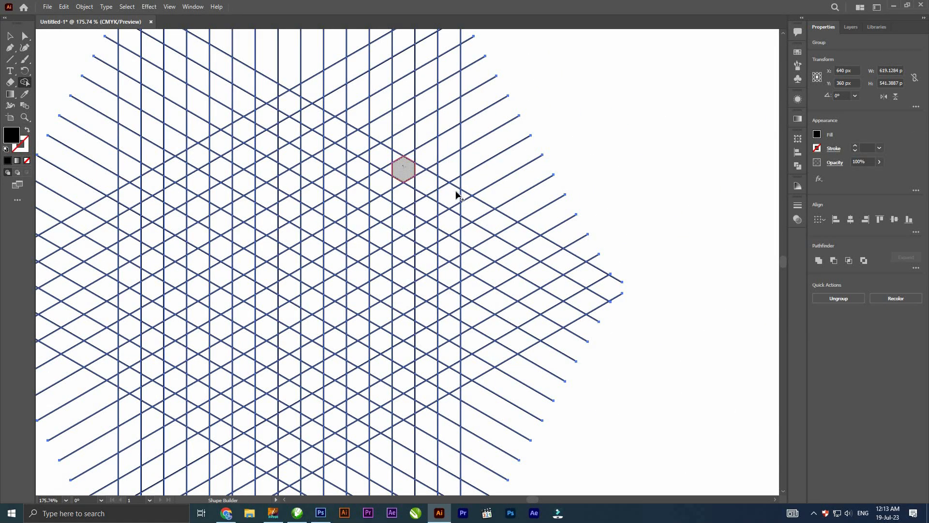
- Merge grid cells with Shape Builder into a black hollow triangle joined to a long U-shaped hook below it
mouse_move(427, 209)
mouse_down()
mouse_move(400, 221)
mouse_move(420, 173)
mouse_move(406, 210)
mouse_move(435, 194)
mouse_move(442, 217)
mouse_move(451, 199)
mouse_up()
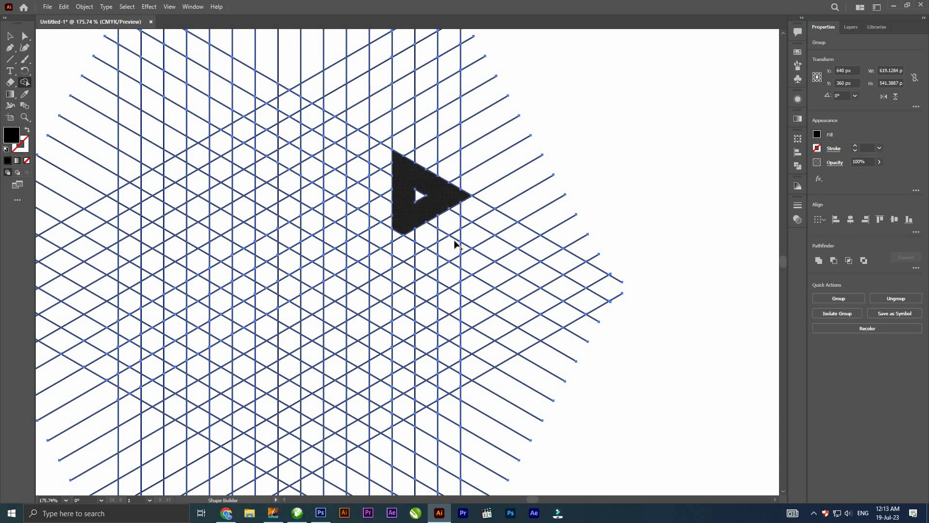
drag(455, 364, 450, 383)
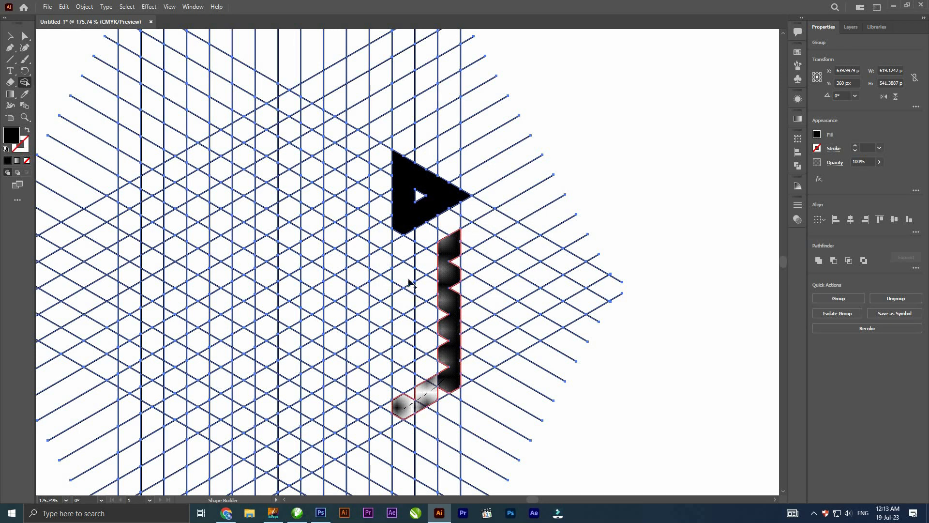
drag(409, 282, 403, 237)
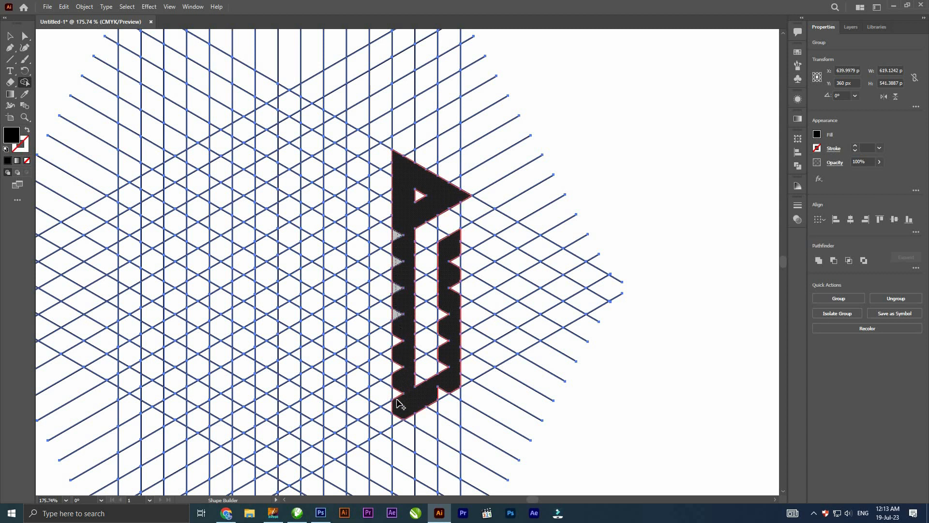
mouse_move(428, 398)
mouse_down()
mouse_move(456, 350)
mouse_move(456, 377)
mouse_up()
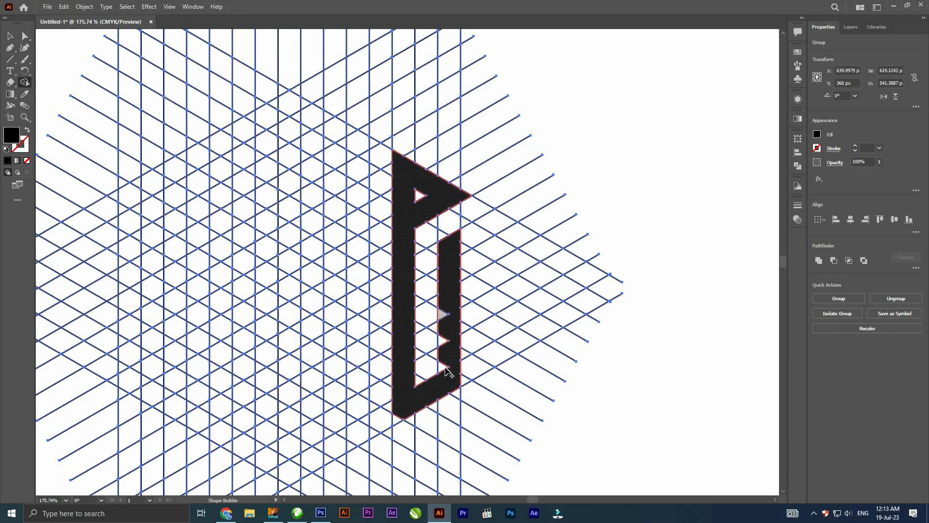
scroll(508, 275, left, 5)
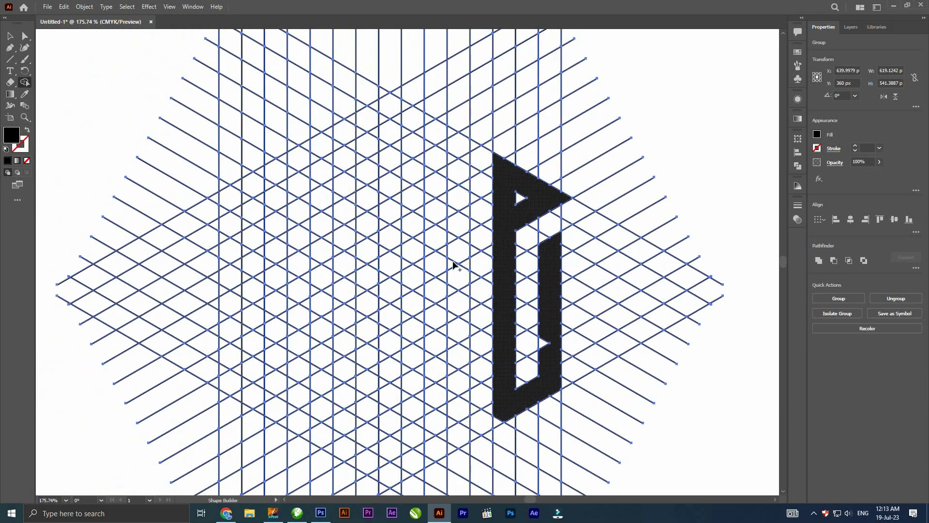
- Merge grid cells into a diagonal crossbar from the triangle, a vertical bar rising from it and a short slanted arm at its upper end
drag(438, 269, 437, 268)
drag(438, 265, 438, 128)
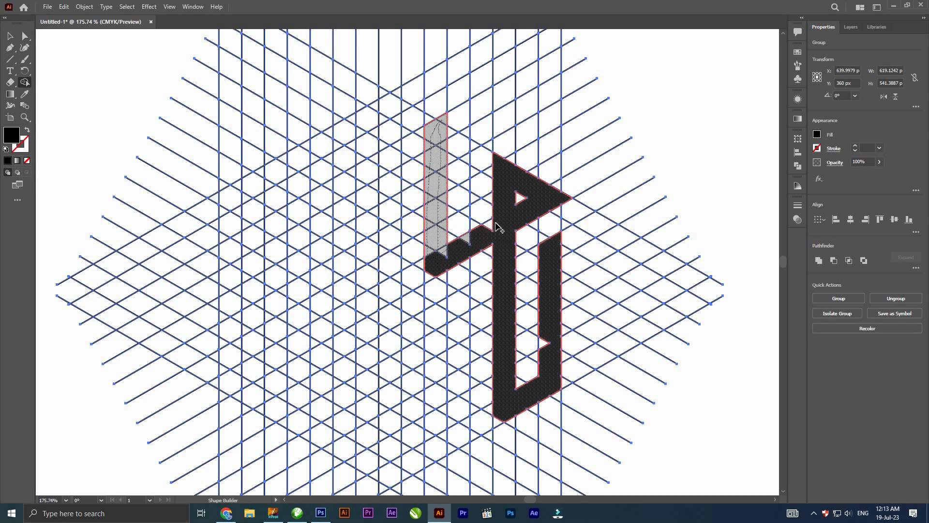
drag(429, 274, 430, 274)
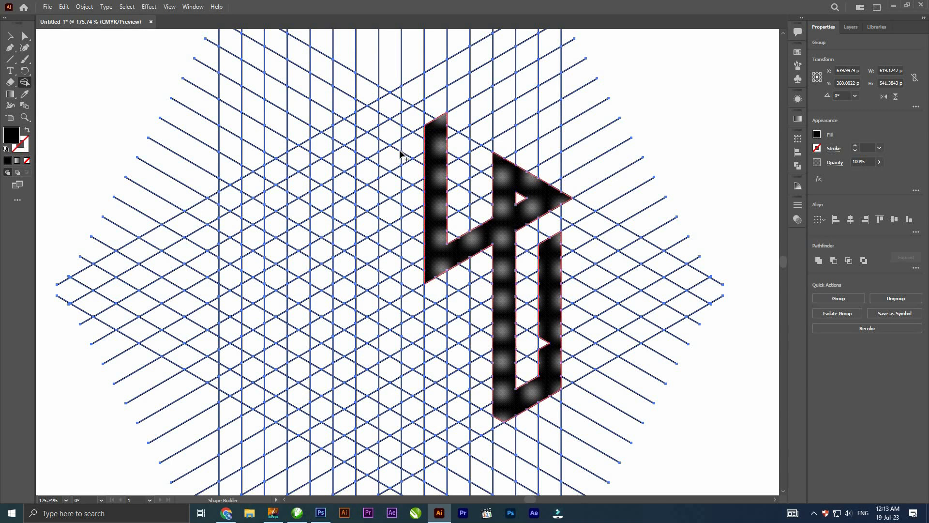
drag(381, 175, 383, 174)
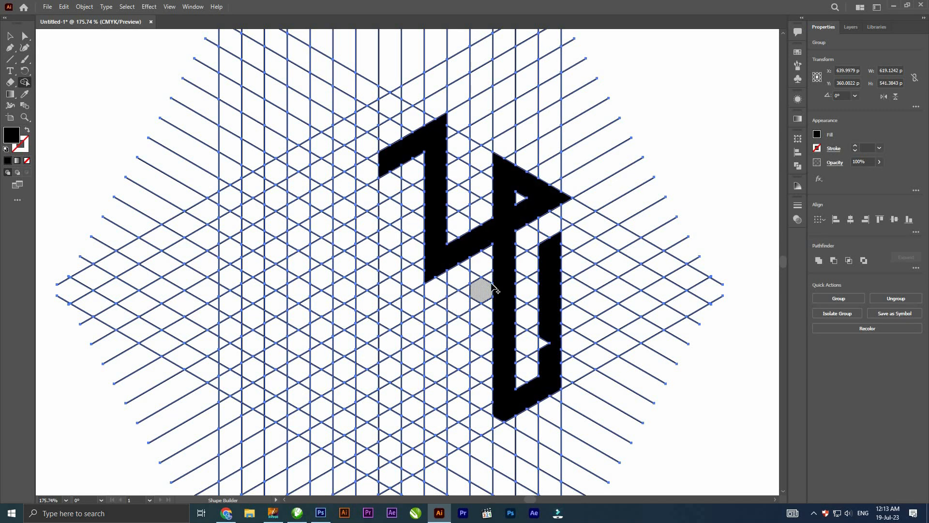
- Merge grid cells into the second crossbar with its lower-left hollow triangle and the outer left vertical bar of the H shape
mouse_move(493, 287)
mouse_down()
mouse_move(391, 345)
mouse_move(440, 371)
mouse_move(436, 271)
mouse_move(430, 348)
mouse_up()
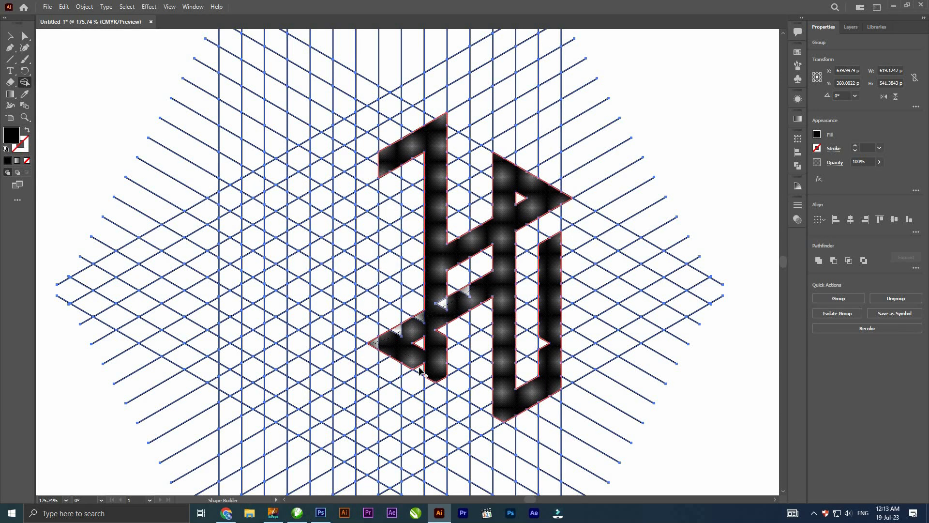
drag(442, 379, 442, 379)
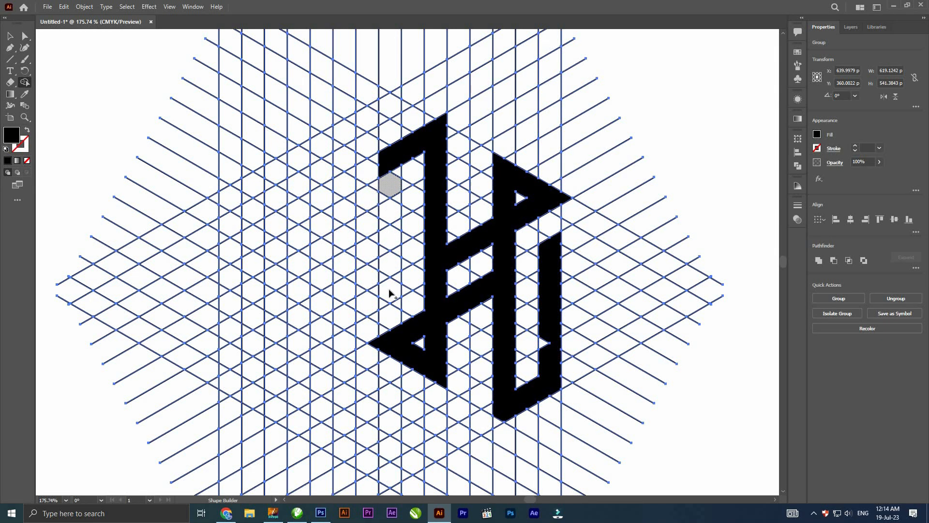
mouse_move(390, 293)
mouse_down()
mouse_move(385, 304)
mouse_move(401, 278)
mouse_up()
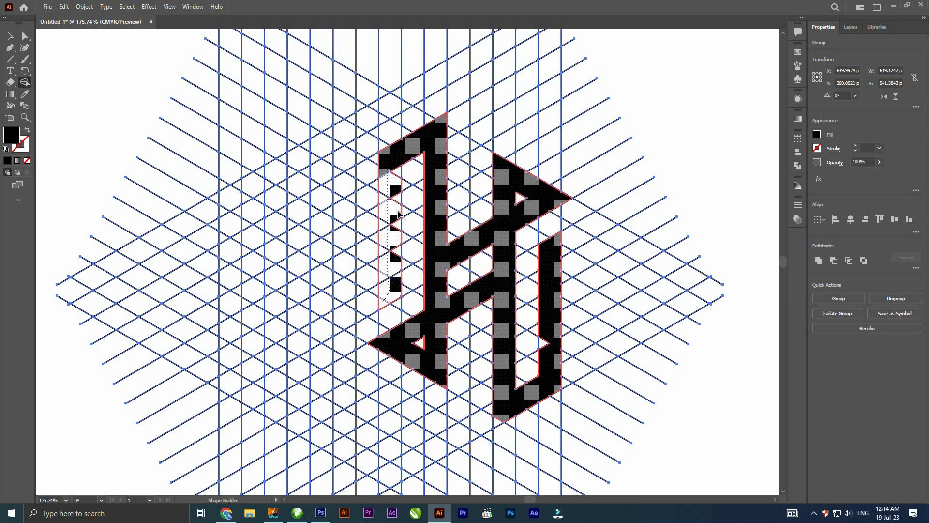
drag(393, 189, 393, 187)
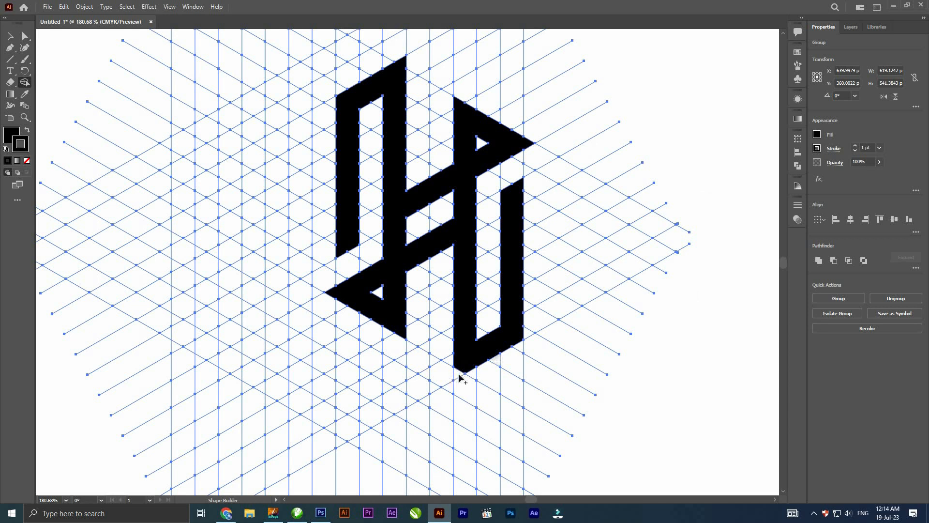
- Ungroup the artwork and move the black H shape to the right side of the artboard, clear of the grid
mouse_move(458, 374)
mouse_down()
mouse_move(544, 351)
mouse_move(465, 315)
mouse_up()
key(v)
right_click(527, 241)
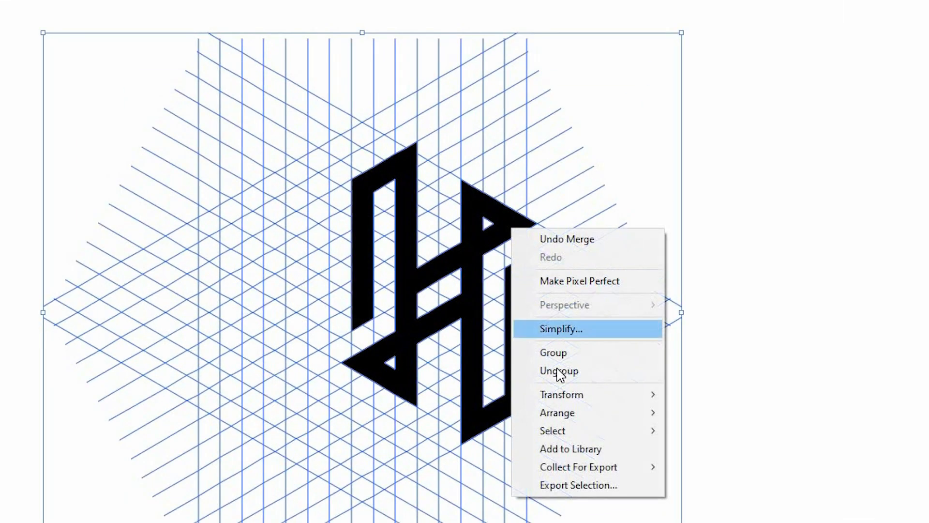
click(560, 371)
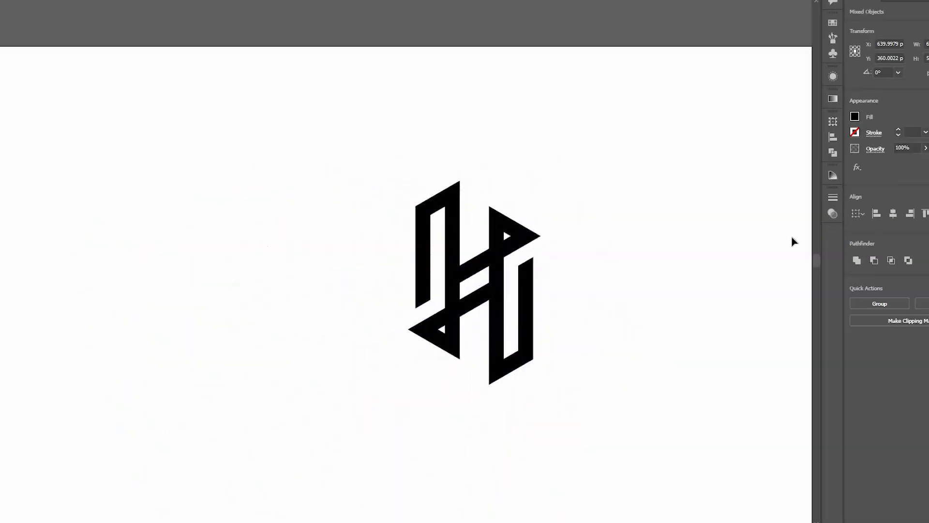
drag(529, 319, 767, 319)
drag(602, 311, 557, 312)
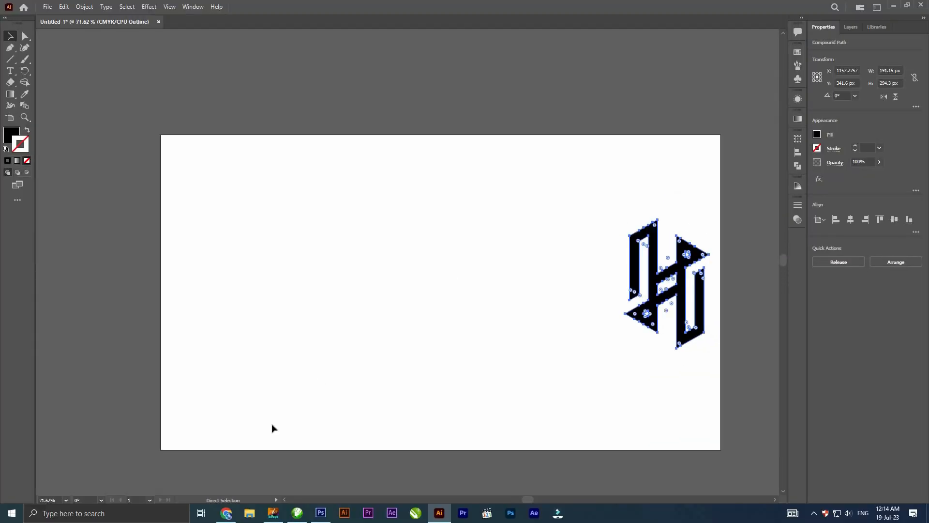
- Delete the leftover grid lines in Outline view and return to Preview
key(ctrl+y)
drag(577, 167, 489, 361)
key(Delete)
key(ctrl+y)
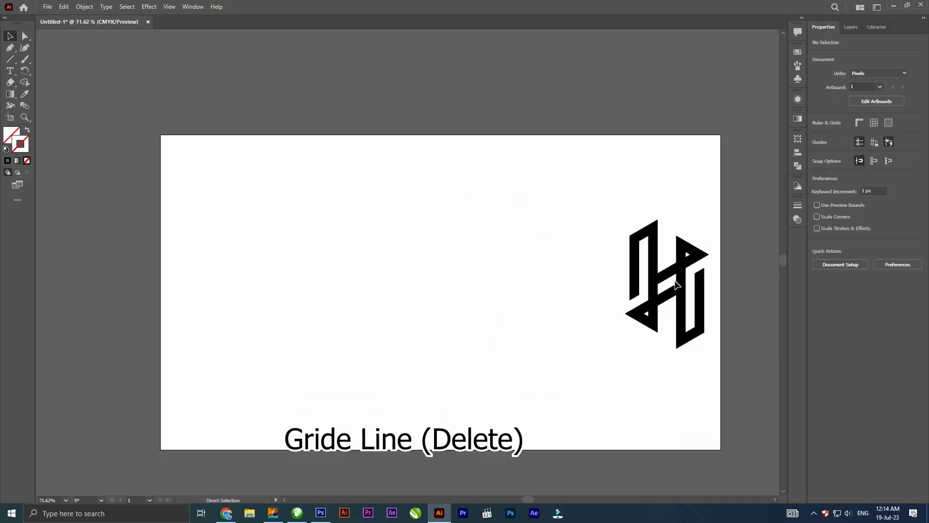
- Move the H shape to the upper-left corner of the artboard and scale it down
drag(697, 284, 248, 222)
drag(266, 278, 236, 228)
click(251, 208)
- Draw a vertical line about 368 px tall to the right of the H logo with the Line Segment tool
key(ctrl+space)
drag(208, 170, 305, 212)
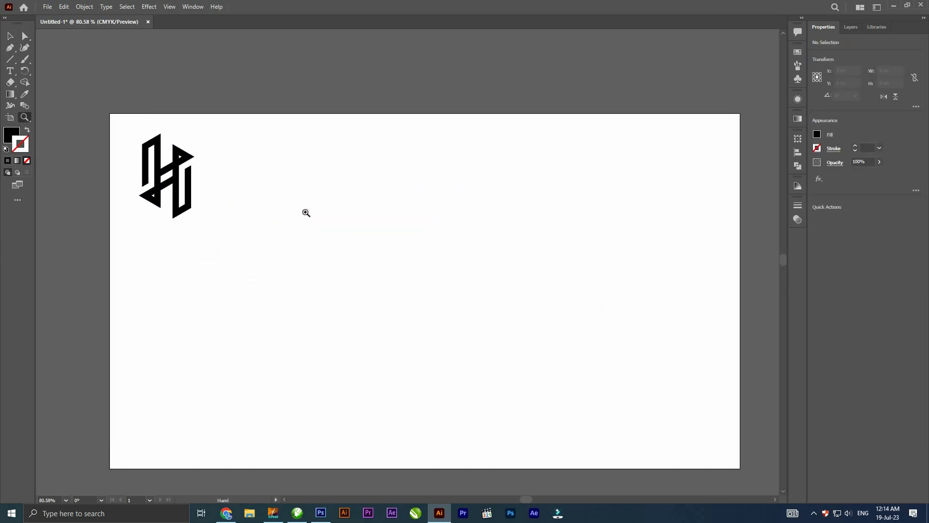
drag(354, 277, 287, 256)
drag(285, 184, 405, 320)
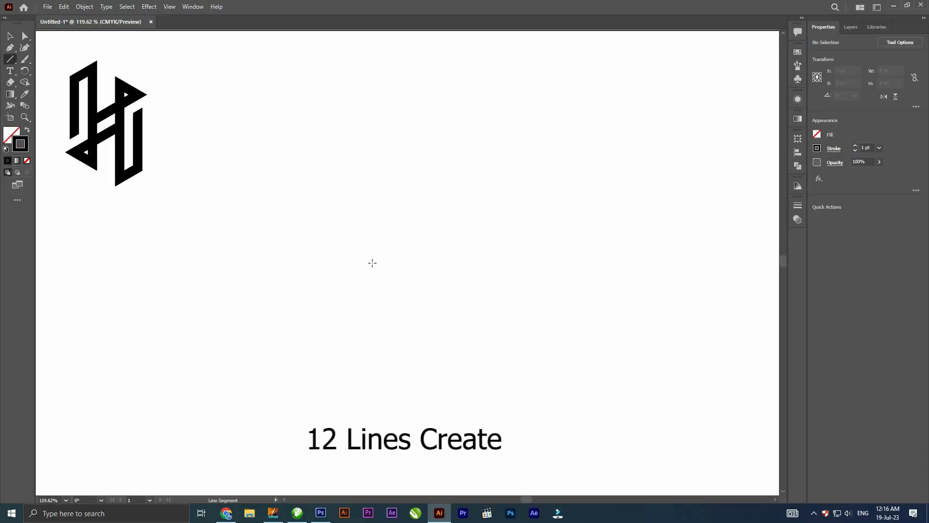
drag(375, 139, 374, 408)
key(v)
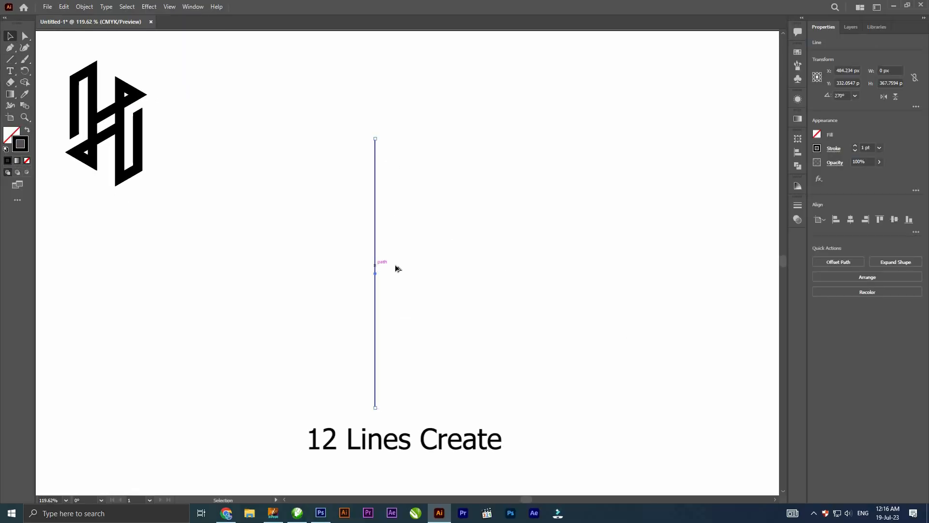
- Repeat copies of the vertical line rightward at equal spacing until there are 12 parallel lines
alt+drag(393, 270, 407, 283)
key(ctrl+d)
key(ctrl+d)
key(ctrl+d)
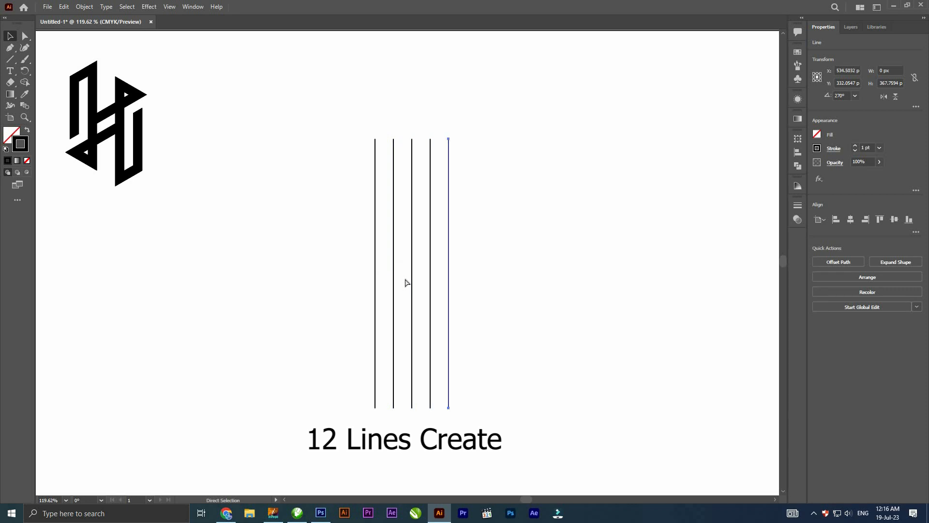
key(ctrl+d)
key(ctrl+d)
key(ctrl+d)
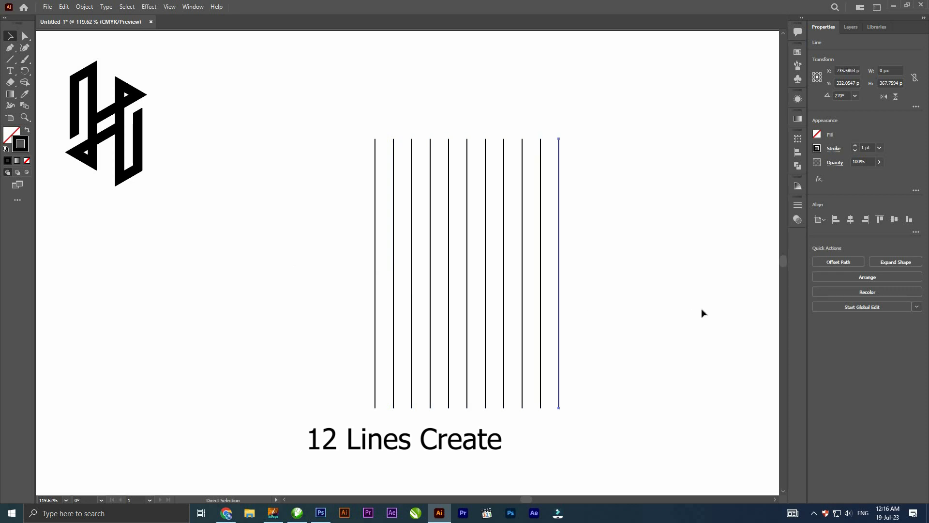
key(ctrl+d)
- Group the 12 vertical lines and stretch the group to about 458 px tall
key(ctrl+a)
right_click(486, 214)
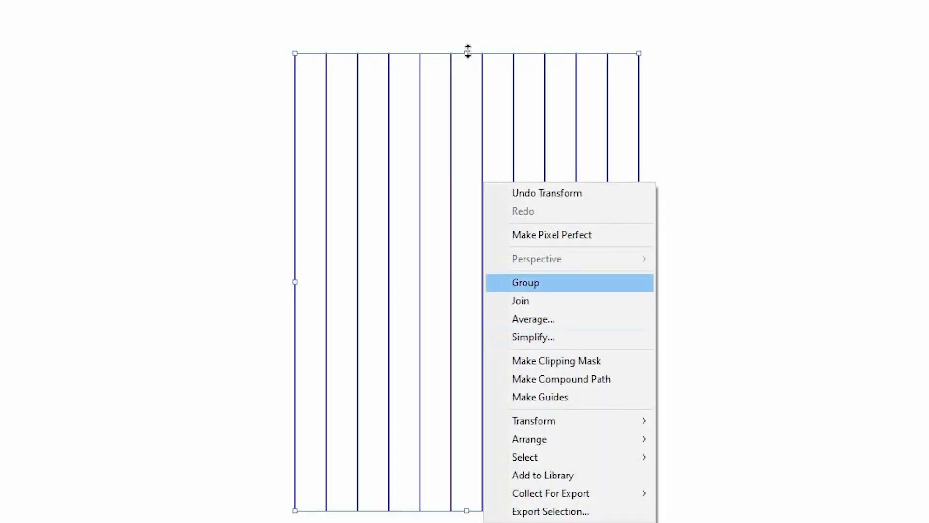
click(535, 287)
- Copy the line group in place and rotate the copy 90° to form a square grid
click(64, 6)
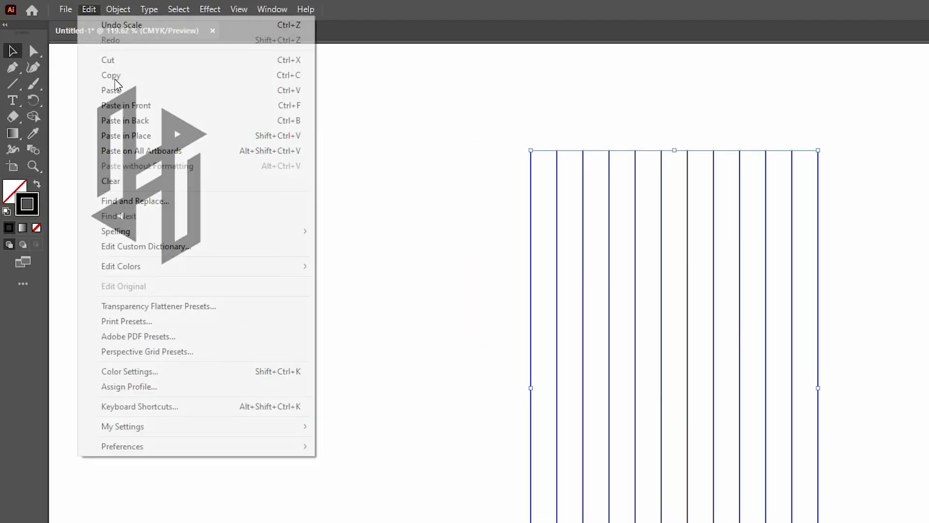
click(80, 54)
click(64, 7)
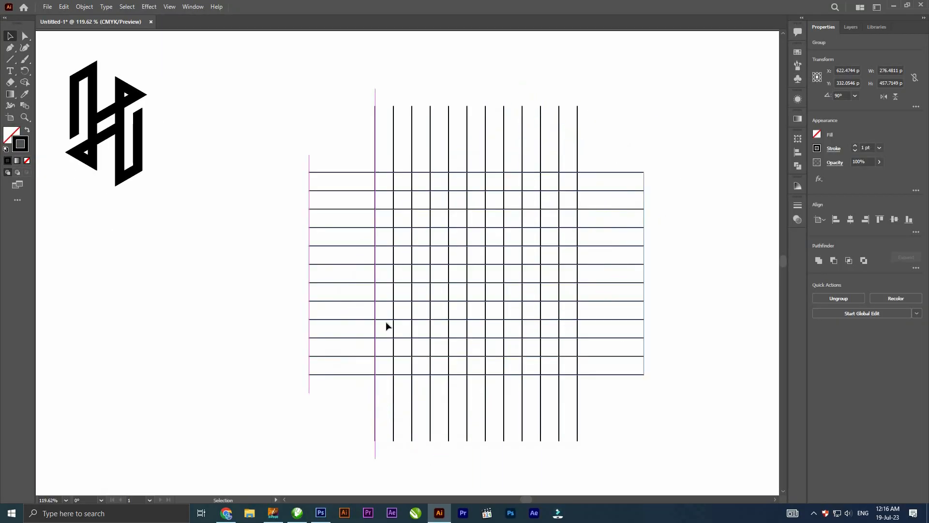
- Select both line groups and merge cells with Shape Builder into a black hollow vertical rectangle on the grid's right side, with no stroke
click(381, 186)
drag(684, 153, 572, 300)
scroll(502, 269, up, 2)
drag(747, 345, 705, 280)
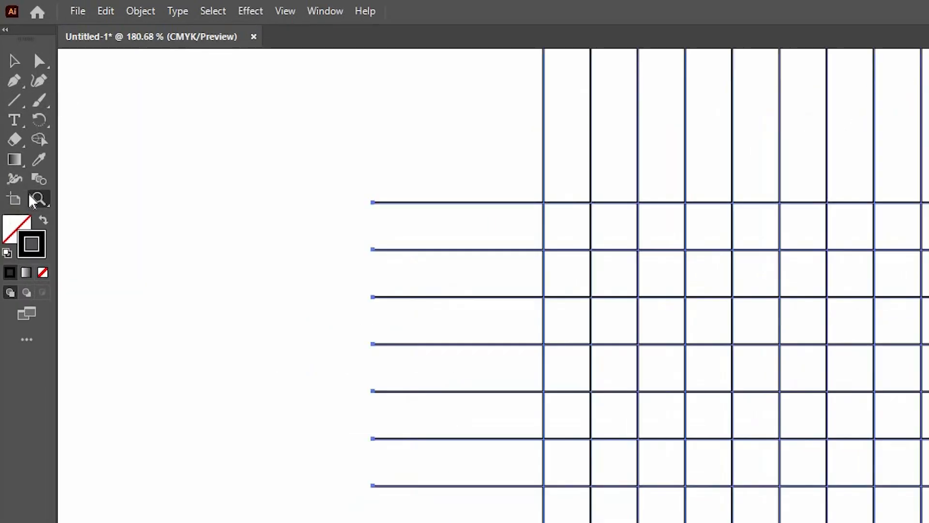
click(36, 128)
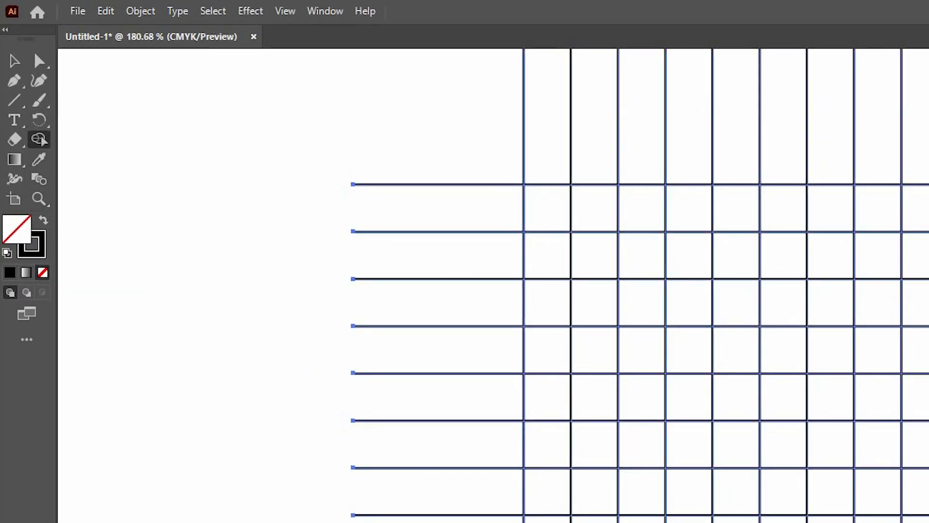
click(45, 223)
mouse_move(670, 130)
mouse_down()
mouse_move(680, 384)
mouse_move(598, 399)
mouse_move(634, 389)
mouse_move(608, 382)
mouse_up()
key(ctrl+z)
mouse_move(608, 382)
mouse_down()
mouse_move(623, 136)
mouse_move(659, 136)
mouse_up()
- Merge grid cells with Shape Builder into the H's left hollow stem and two crossbars joined to the right stem
drag(592, 247, 593, 244)
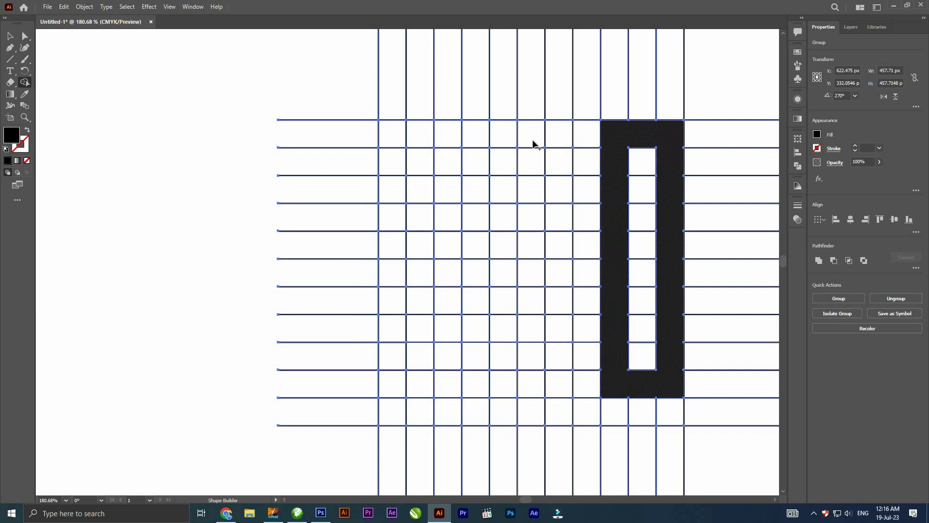
mouse_move(587, 245)
mouse_down()
mouse_move(481, 131)
mouse_move(490, 311)
mouse_move(477, 385)
mouse_move(533, 382)
mouse_move(531, 299)
mouse_move(605, 302)
mouse_up()
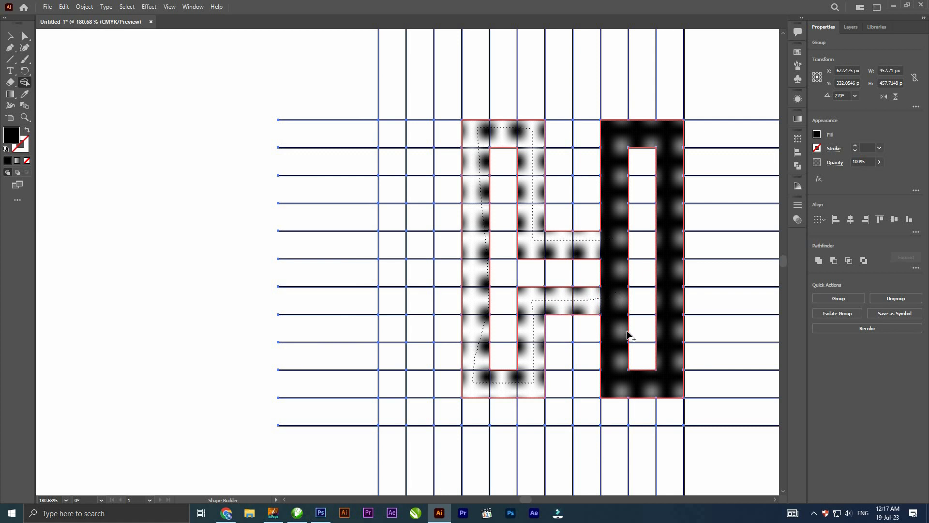
drag(628, 333, 628, 334)
drag(548, 290, 538, 286)
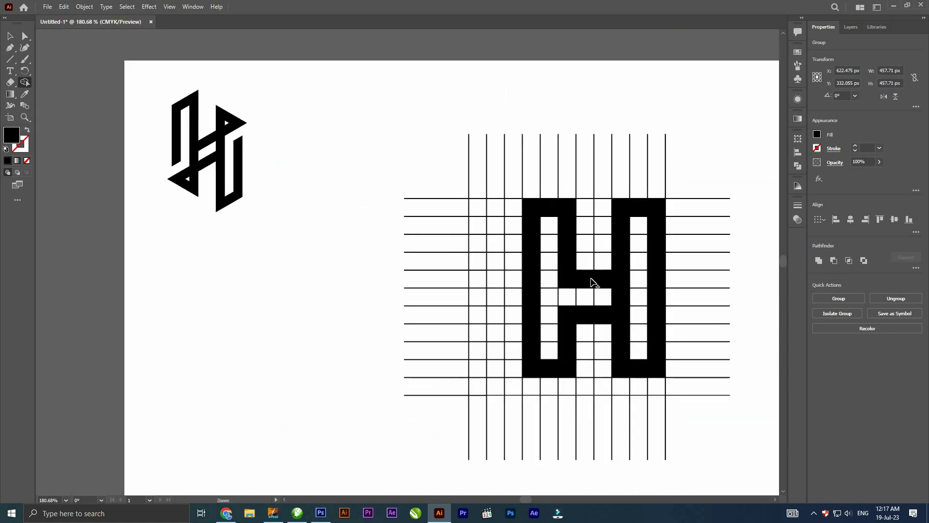
- Ungroup the grid artwork so the block H separates from the grid lines
right_click(593, 277)
click(477, 307)
drag(489, 245, 349, 245)
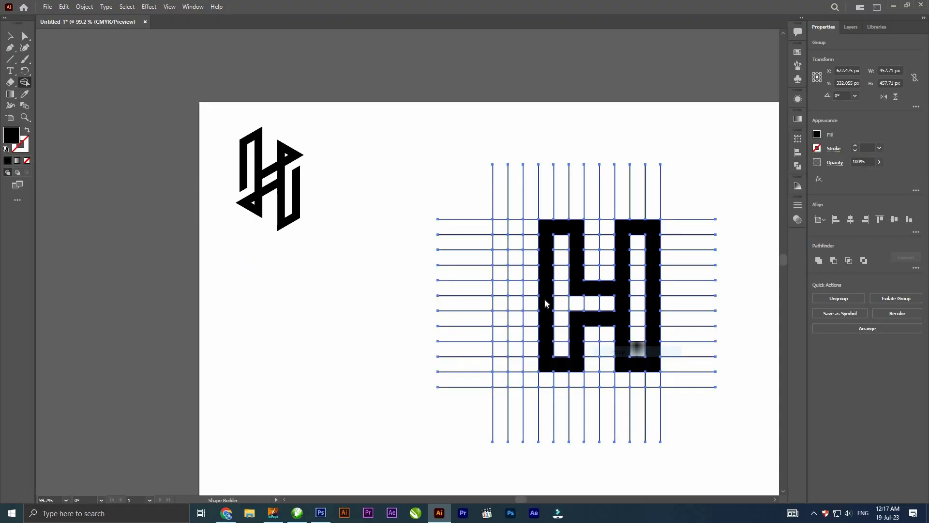
right_click(348, 97)
click(502, 275)
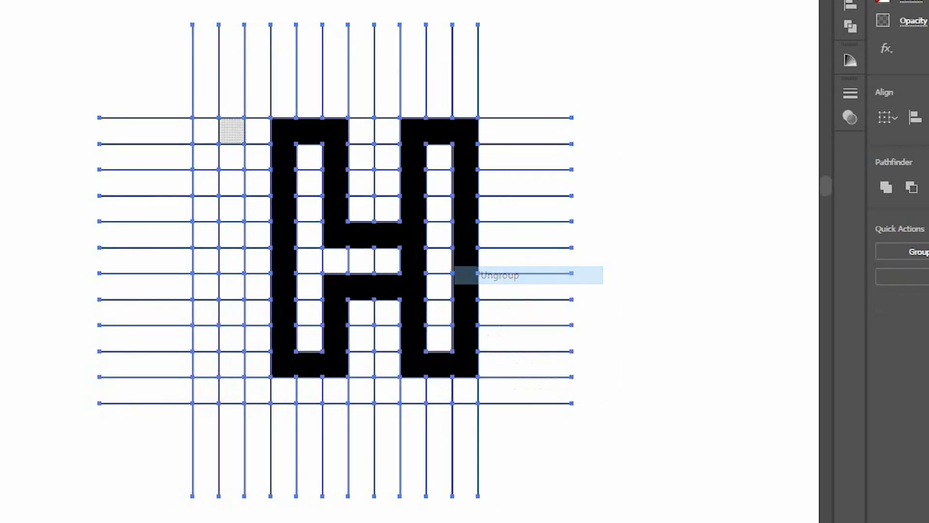
- Move the block H to the right, clear of the grid, and delete the leftover grid lines
key(v)
drag(729, 141, 584, 144)
click(692, 143)
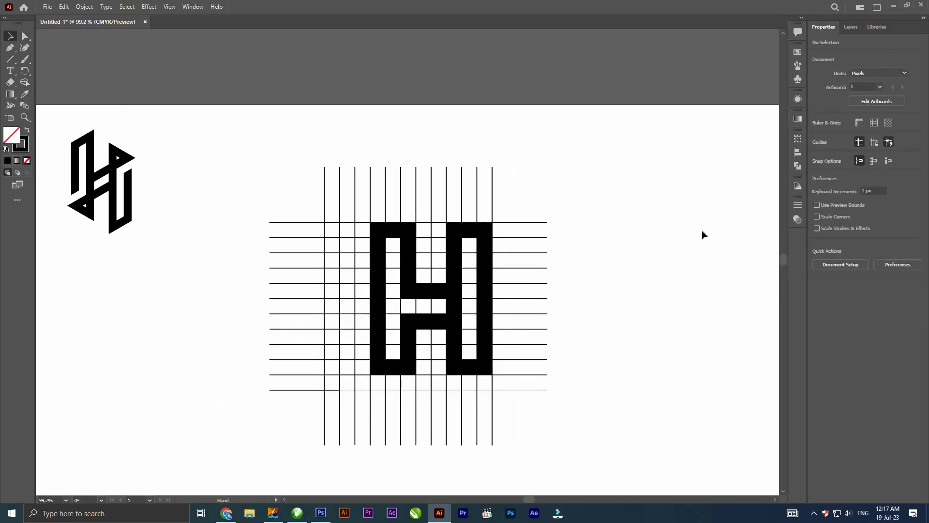
drag(484, 232, 591, 235)
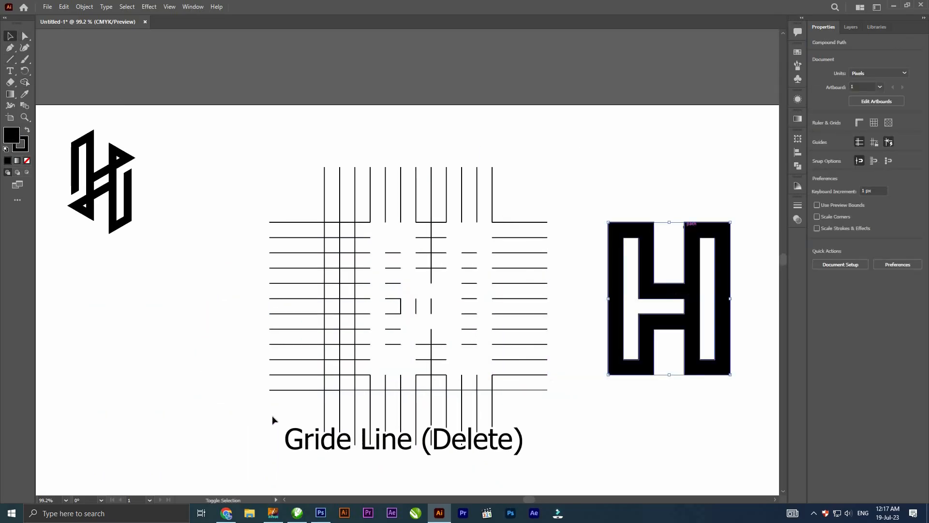
click(653, 329)
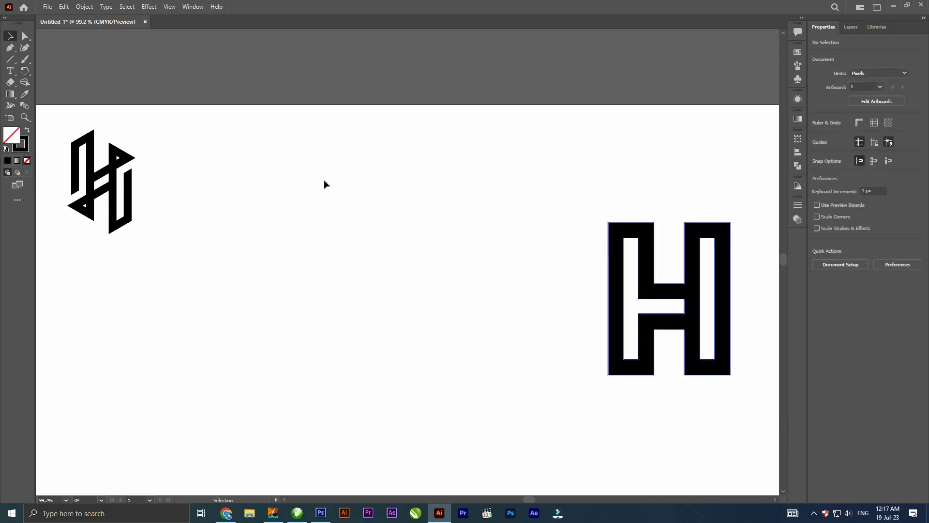
- Place the block H beside the first H logo, scale it down to a similar height and remove its stroke
drag(651, 256, 225, 163)
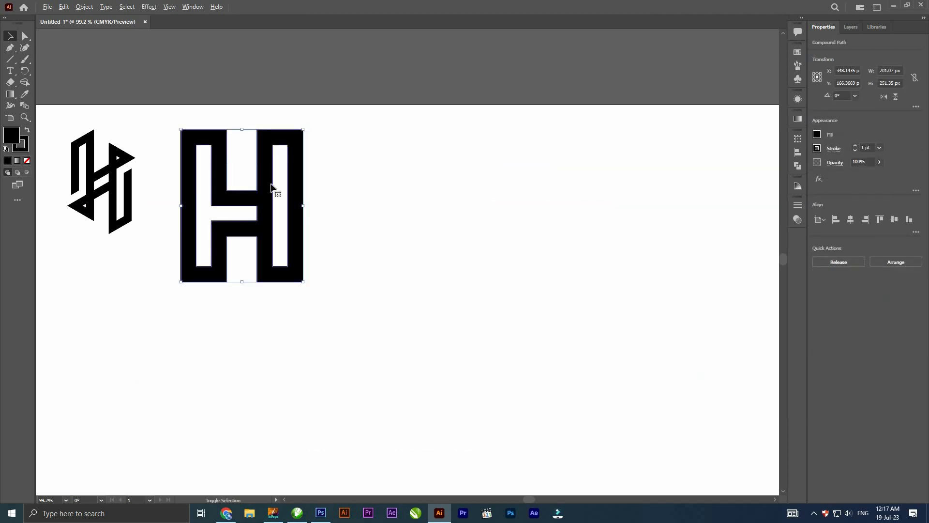
mouse_move(305, 129)
mouse_down()
mouse_move(297, 161)
mouse_move(216, 155)
mouse_up()
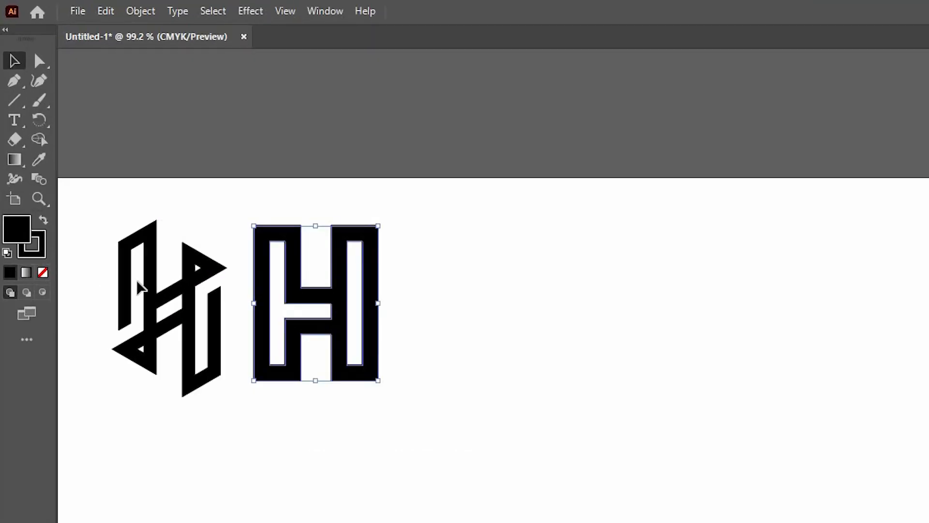
click(23, 146)
click(27, 160)
click(81, 166)
- Draw a black hexagon about 389 px wide with the Polygon tool and move it toward the artboard's centre
click(10, 59)
click(92, 140)
drag(685, 397, 862, 491)
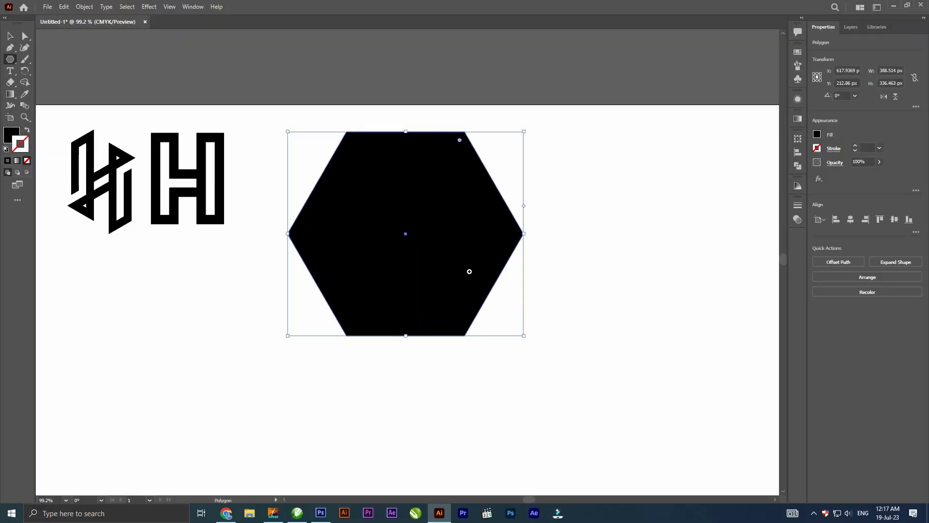
key(v)
drag(469, 271, 504, 338)
- Round all six corners of the hexagon
key(a)
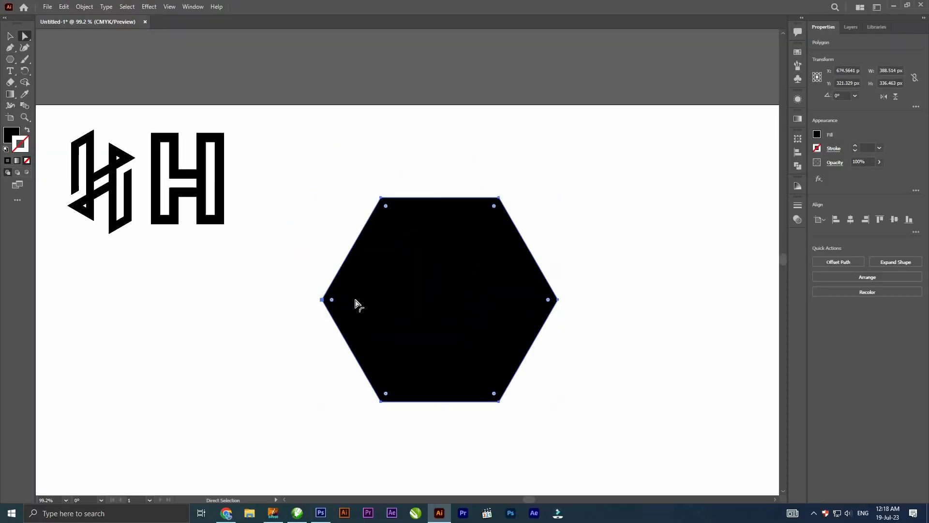
drag(547, 299, 522, 294)
key(v)
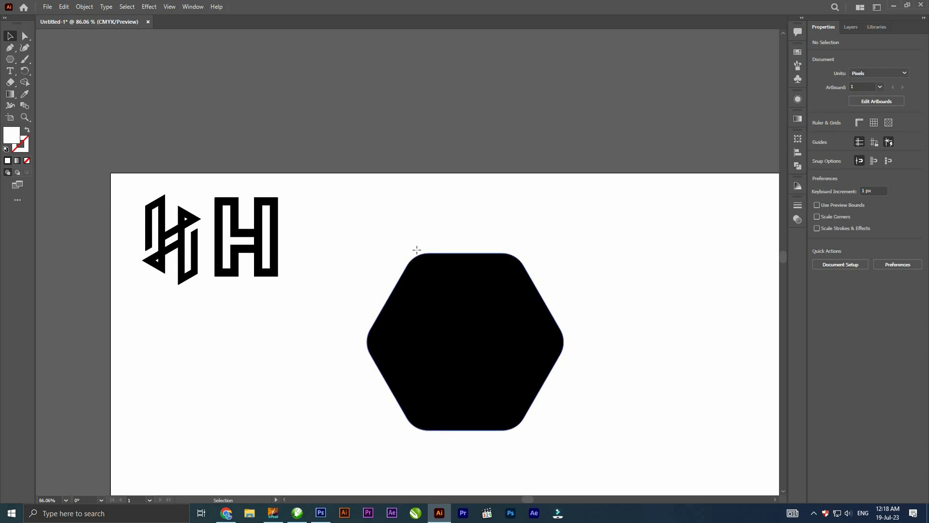
- Draw a white vertical bar across the hexagon, narrow it to about 67 px and place a copy symmetrically on the right half
key(m)
drag(412, 236, 460, 441)
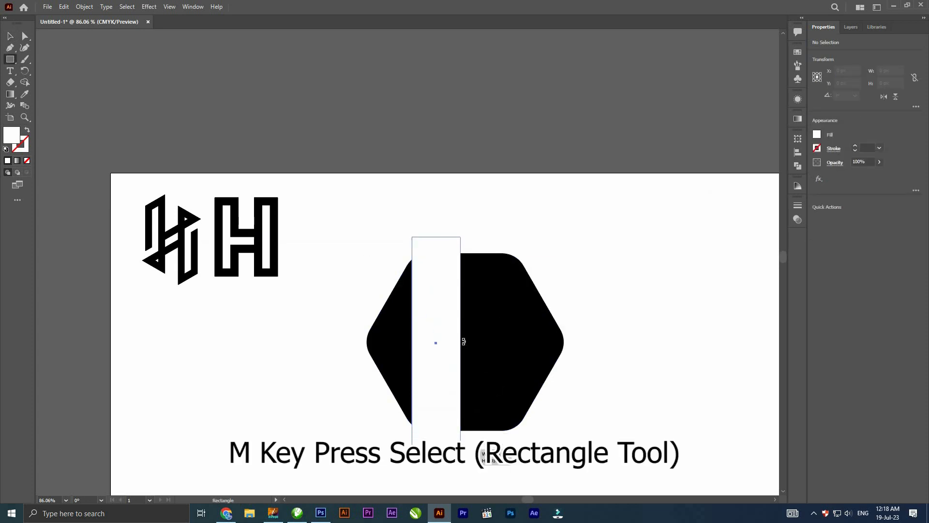
key(v)
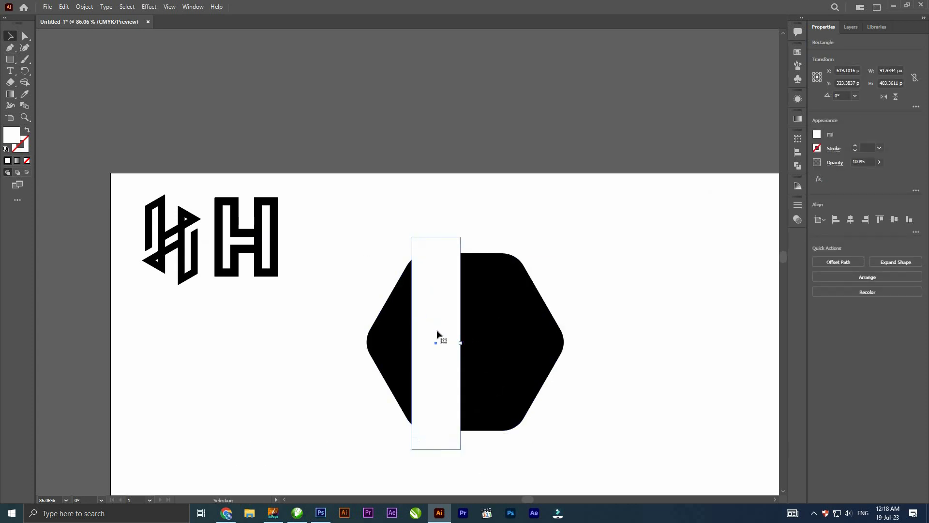
drag(460, 343, 509, 332)
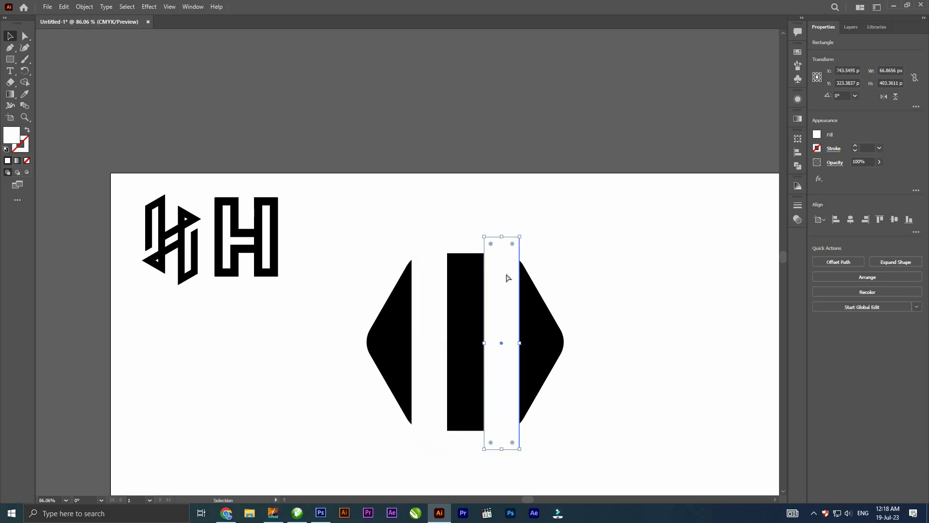
- Copy the right white bar in place, rotate the copy 90° and centre it horizontally with the hexagon
key(a)
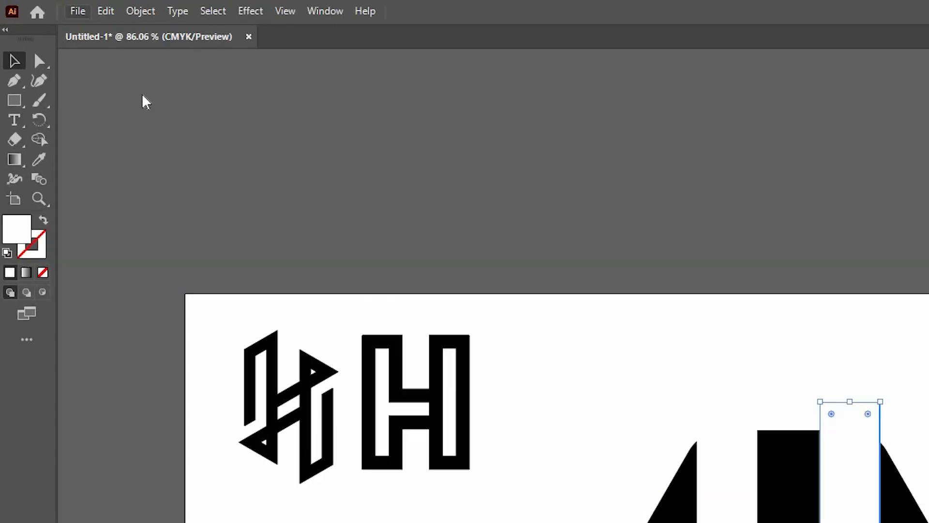
click(64, 8)
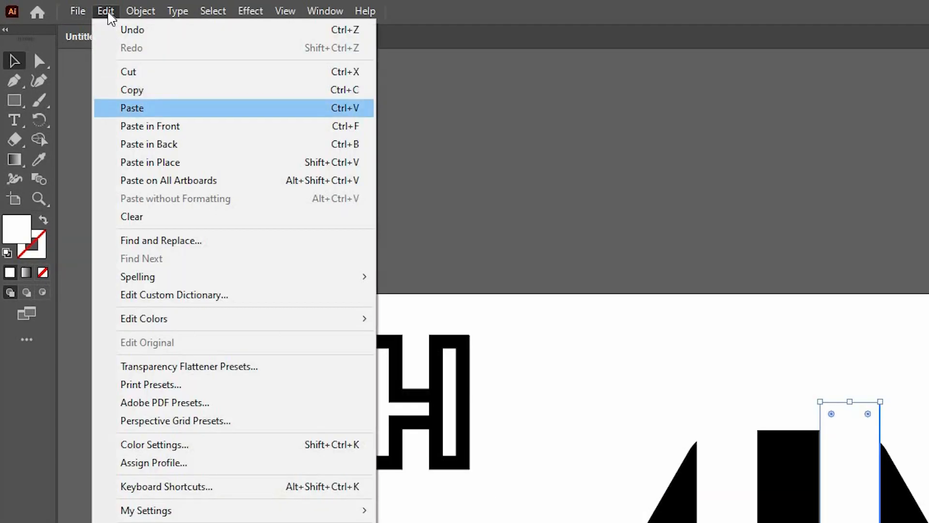
click(78, 53)
click(64, 8)
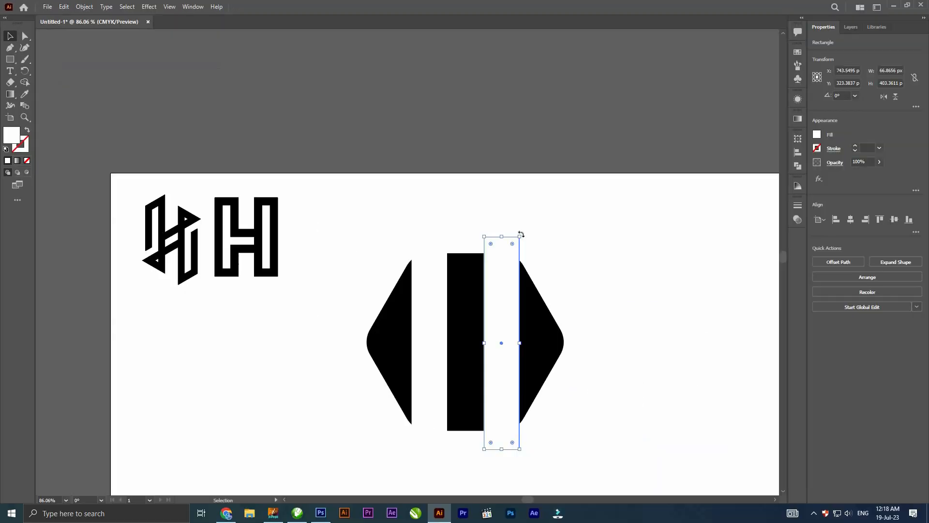
drag(565, 352, 542, 315)
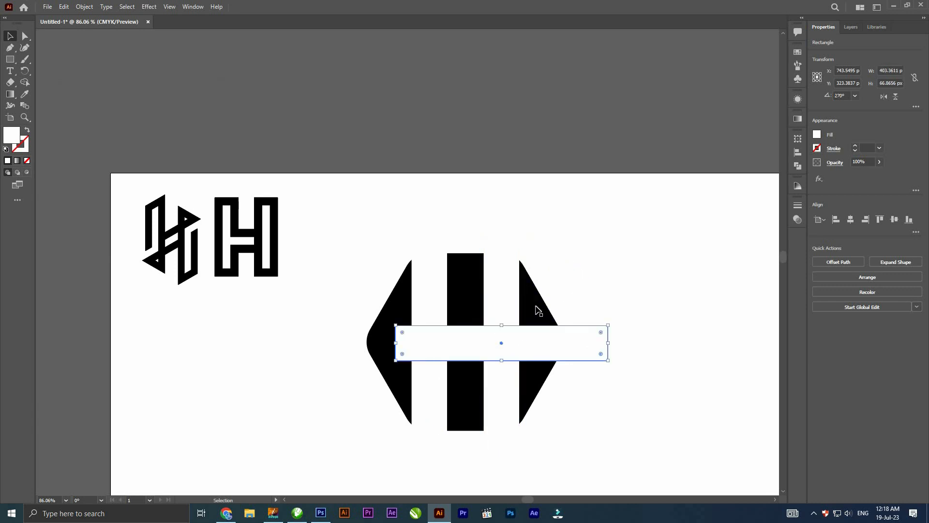
shift+click(531, 315)
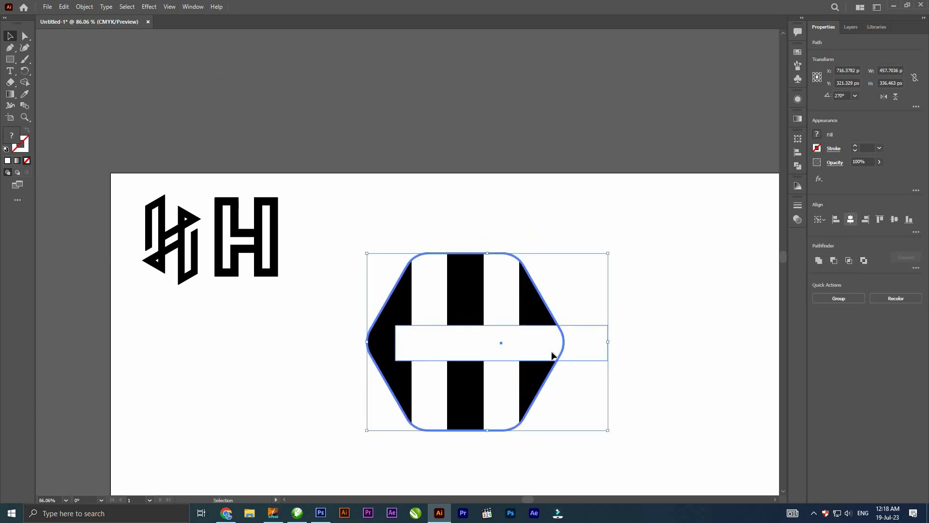
click(850, 219)
- Shorten the horizontal white bar so both ends stay inside the two vertical bars
click(629, 314)
click(552, 352)
mouse_move(571, 342)
mouse_down()
mouse_move(513, 342)
mouse_move(524, 343)
mouse_up()
click(563, 378)
shift+click(466, 339)
shift+click(430, 334)
click(548, 398)
drag(548, 397, 523, 382)
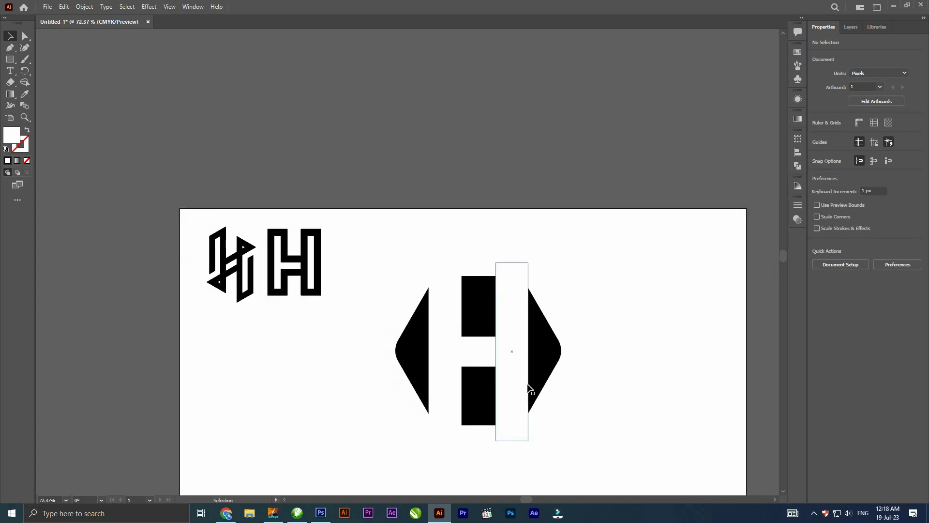
- Select the hexagon and bars and remove the white H area with Shape Builder
drag(411, 387, 611, 264)
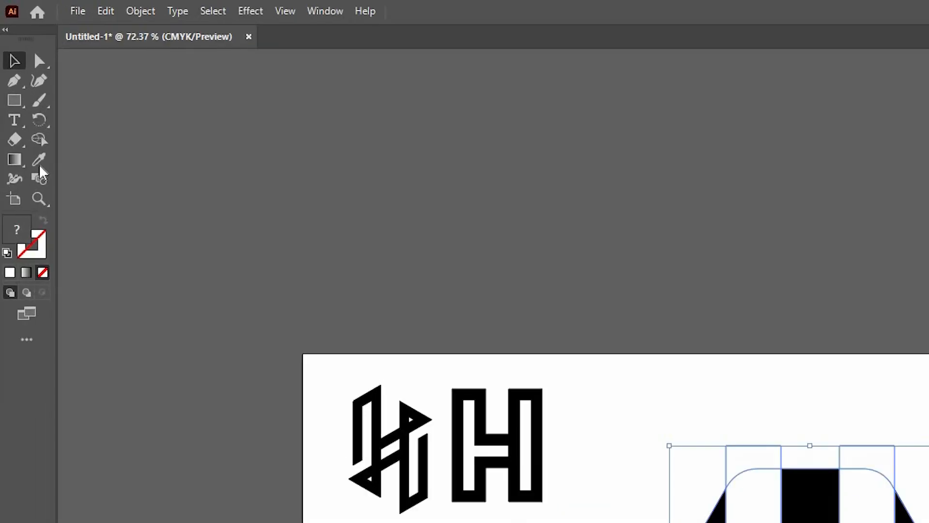
click(39, 140)
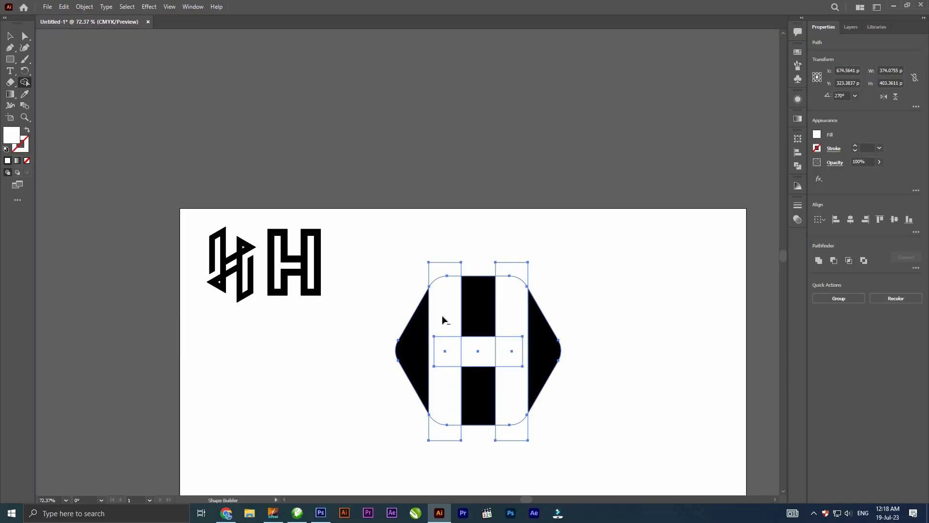
drag(457, 251, 446, 437)
drag(454, 350, 511, 353)
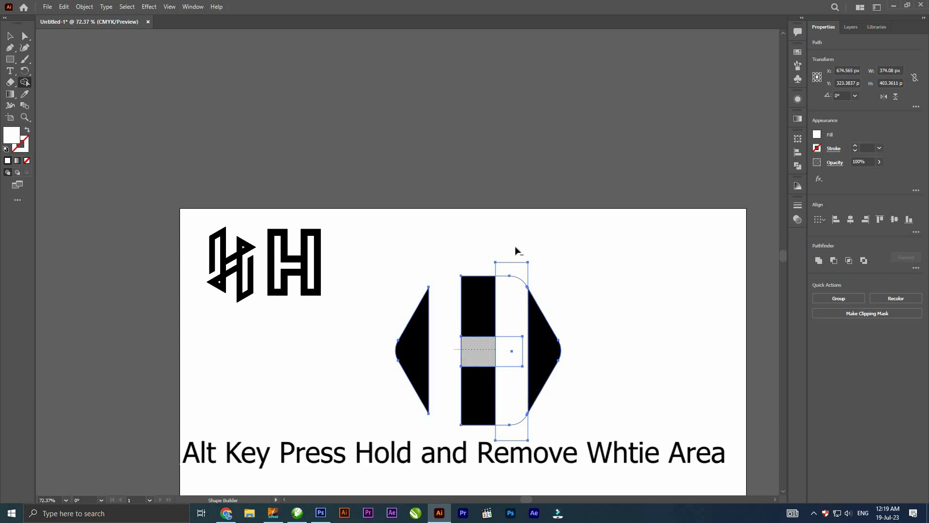
drag(515, 247, 509, 440)
- Group the remaining hexagon pieces, scale the group to about 185 px wide and place it beside the block H
key(v)
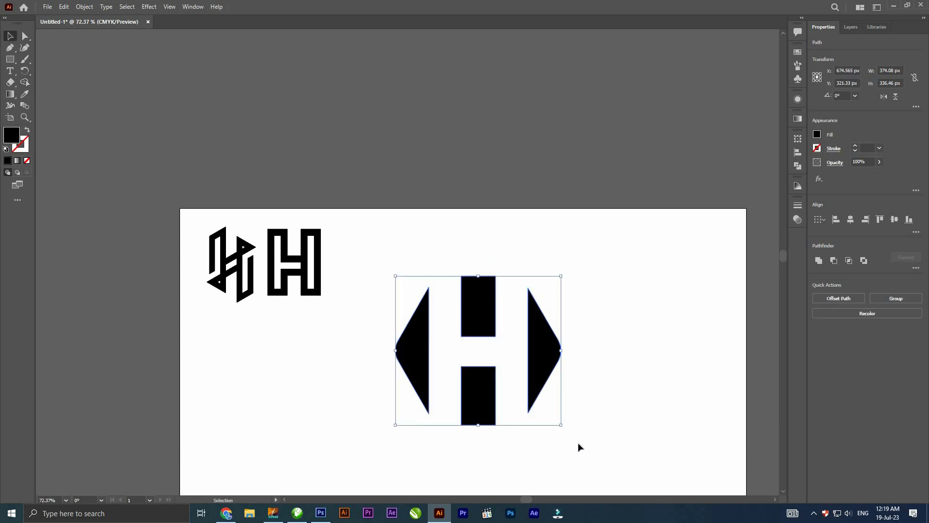
click(577, 444)
drag(579, 445, 377, 256)
key(ctrl+g)
drag(562, 276, 472, 323)
drag(479, 372, 386, 286)
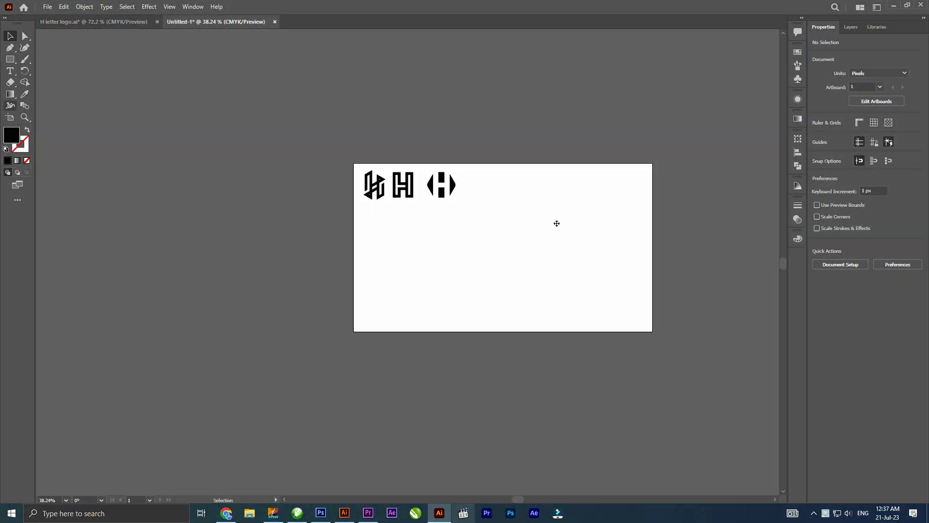
- Duplicate the artboard together with its three H logos to the right of the original
key(shift+o)
drag(425, 248, 479, 261)
key(space)
drag(480, 261, 361, 261)
scroll(308, 175, up, 5)
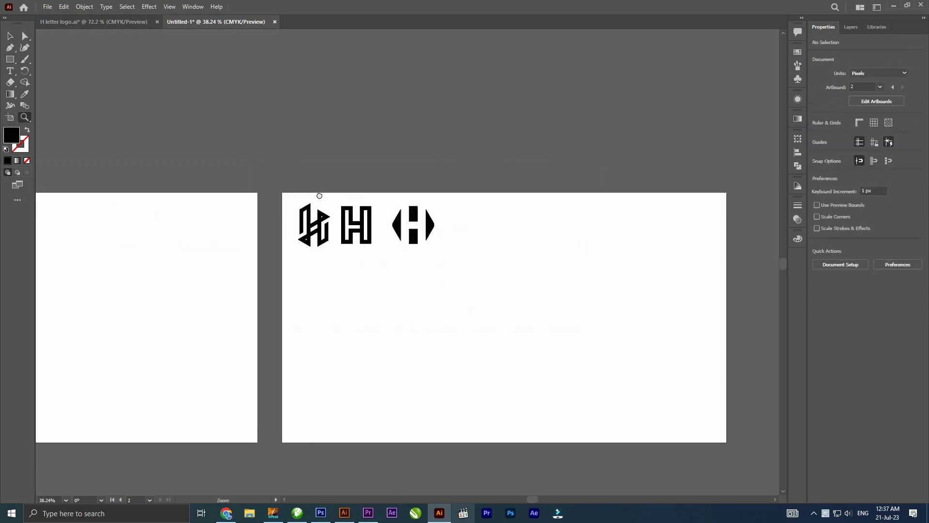
- Delete the block H and hexagon H from the second artboard and move the remaining H logo above it
drag(268, 178, 223, 181)
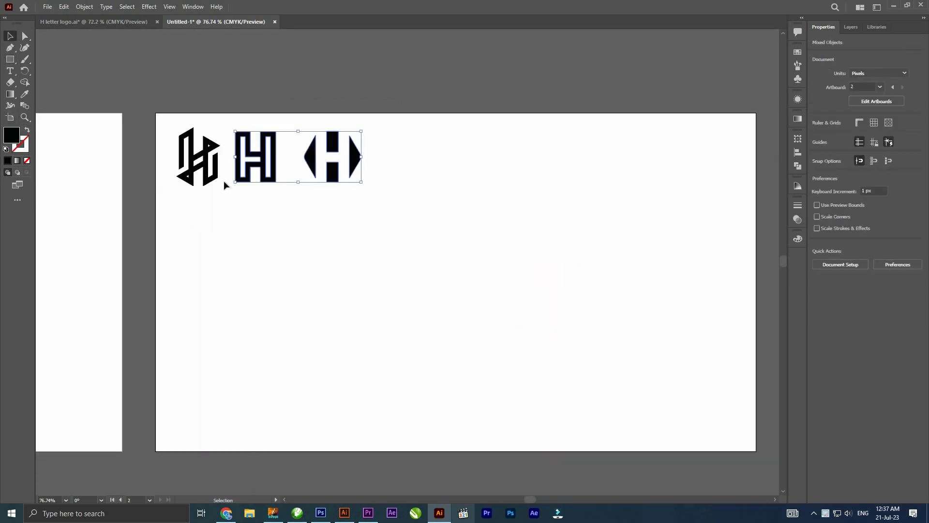
key(Delete)
drag(233, 135, 259, 73)
- Cover the second artboard with a rectangle and fill it with C 85, M 75, Y 55, K 70
click(11, 57)
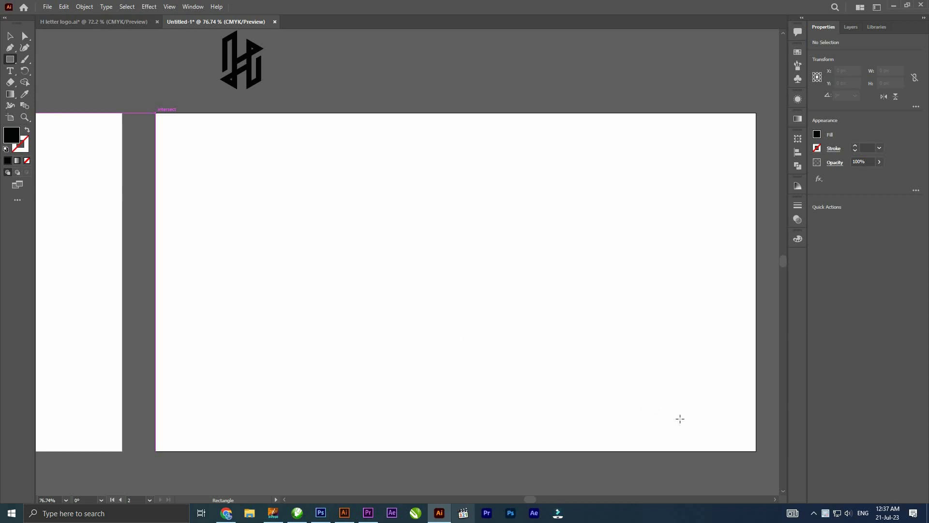
mouse_move(155, 113)
mouse_down()
mouse_move(515, 358)
mouse_move(756, 451)
mouse_up()
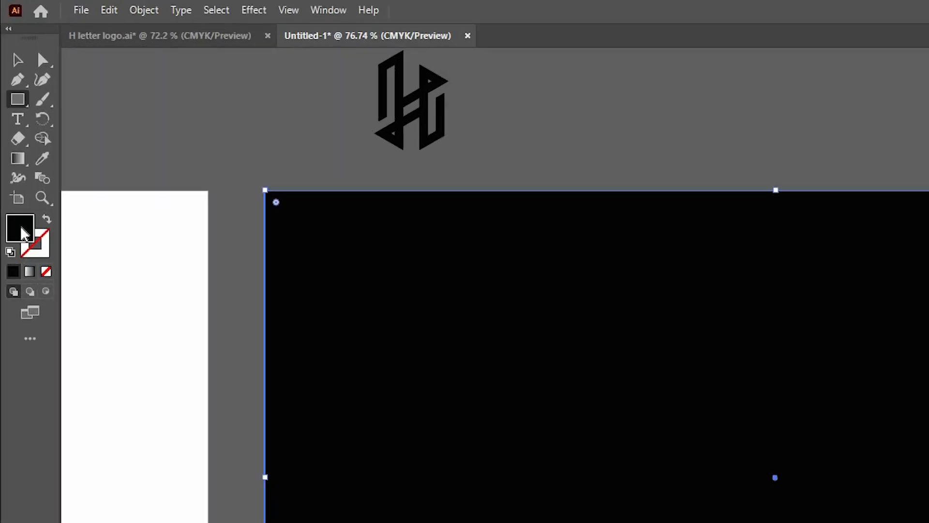
double_click(20, 228)
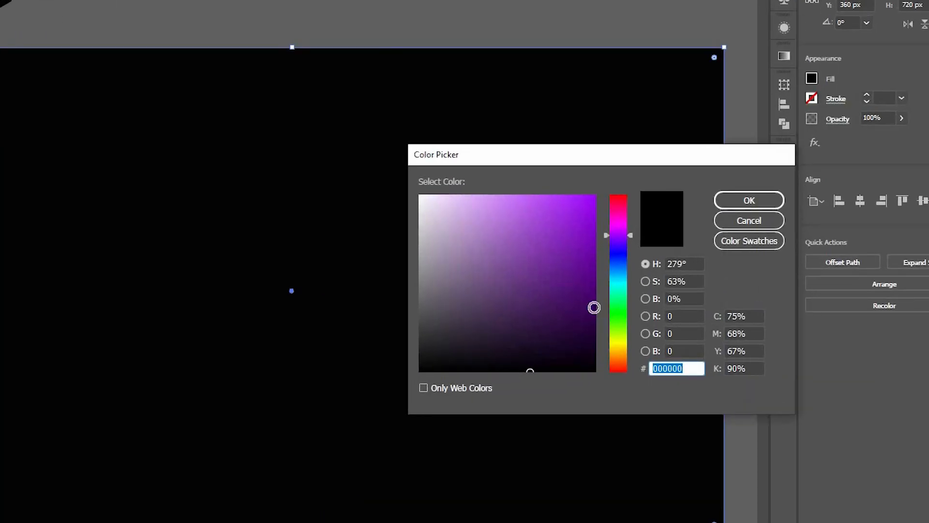
key(Tab)
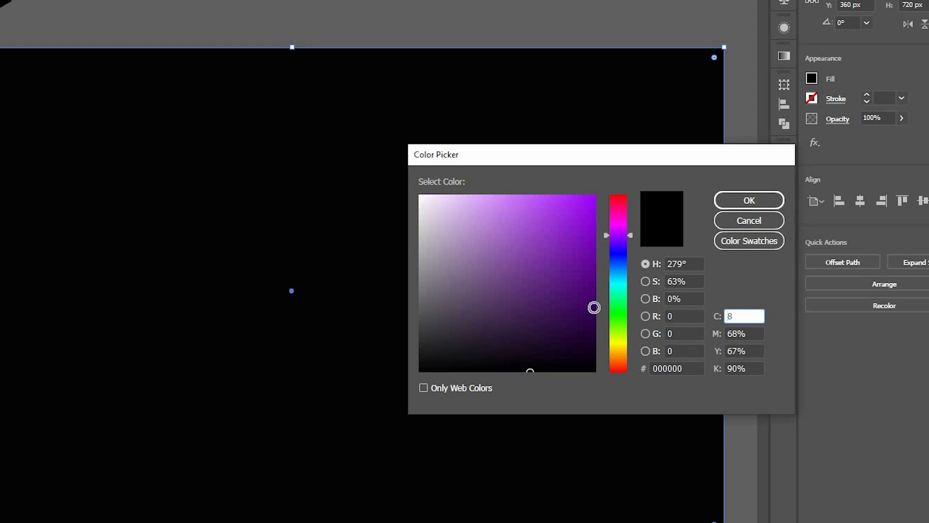
key(Tab)
key(Tab)
text(55)
key(Tab)
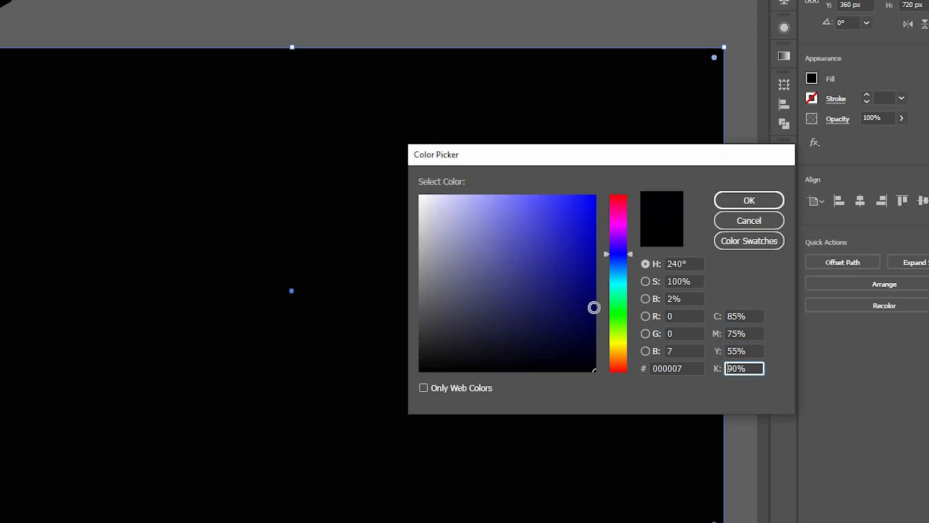
text(70)
key(Tab)
key(Return)
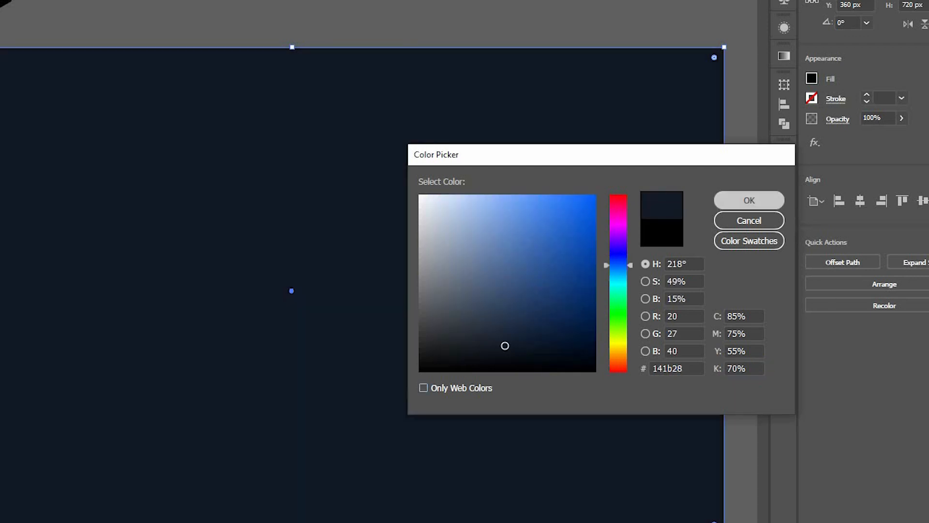
- Lock the dark background rectangle on the second artboard
click(83, 9)
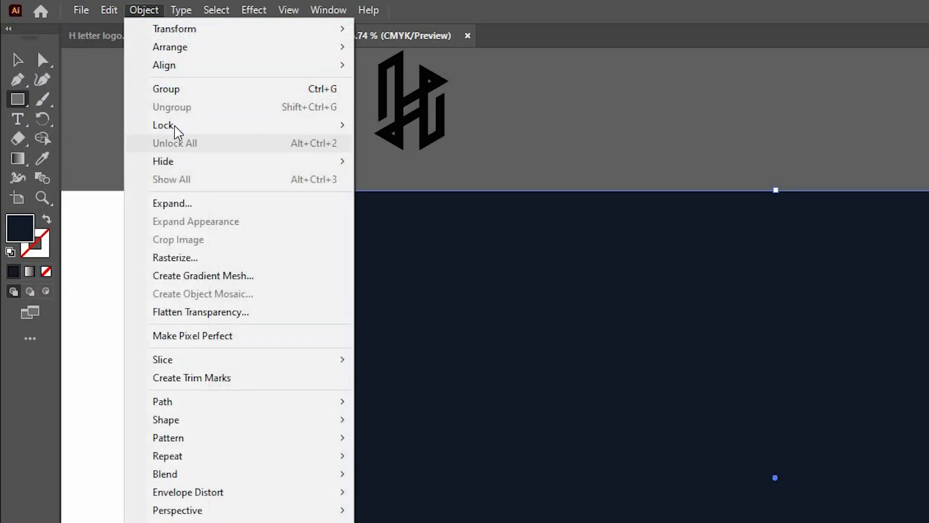
mouse_move(164, 125)
click(397, 125)
- Move the H logo onto the dark background near the artboard's centre and bring it to the front
click(17, 60)
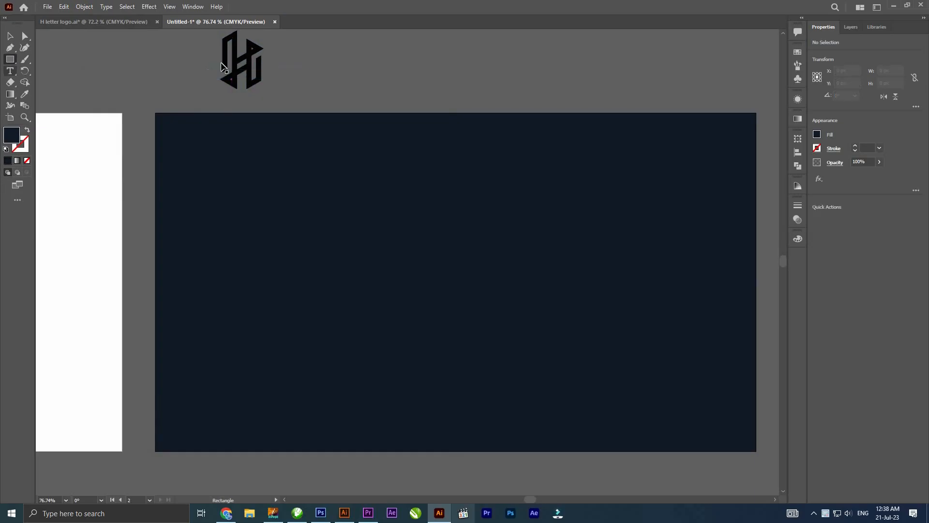
drag(421, 125, 709, 460)
drag(418, 276, 419, 276)
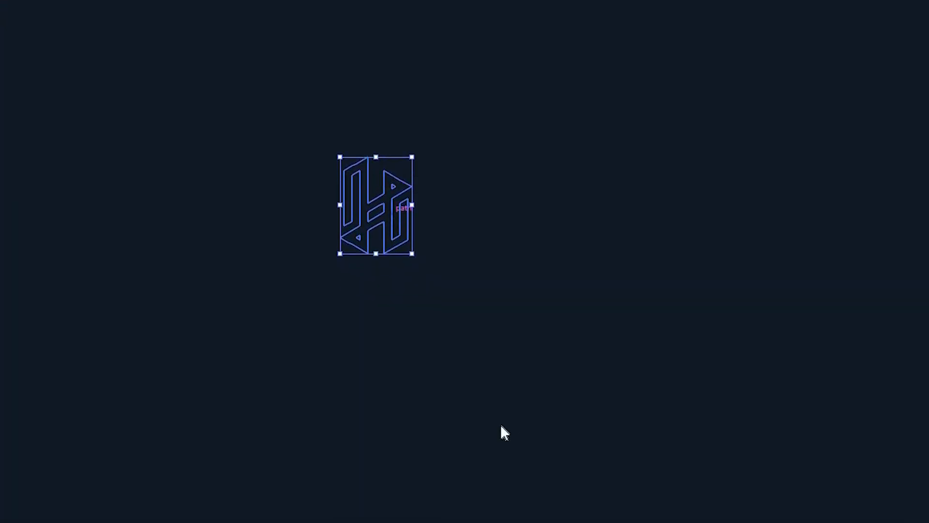
right_click(393, 213)
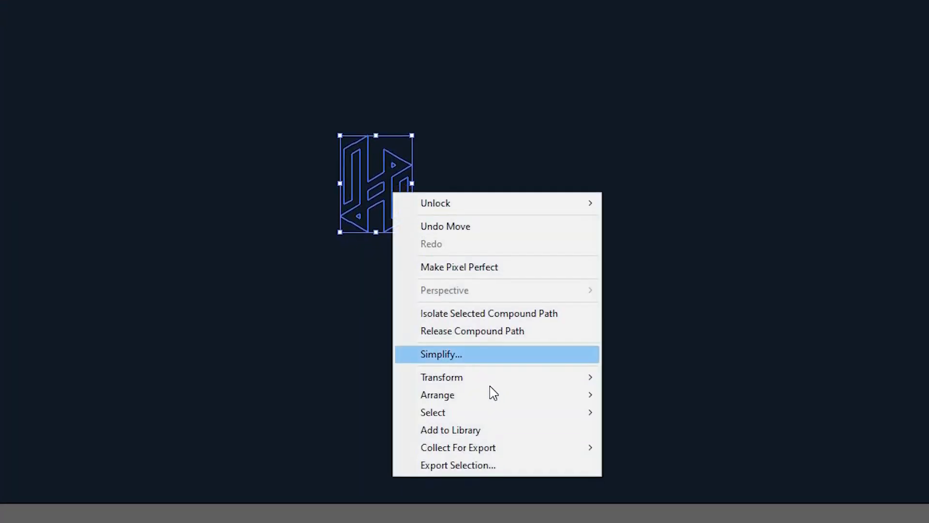
mouse_move(489, 393)
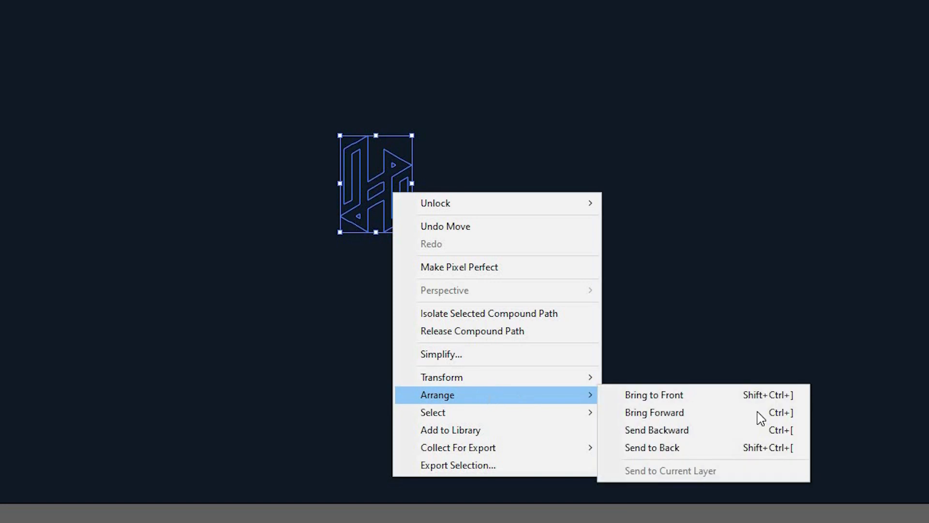
click(653, 395)
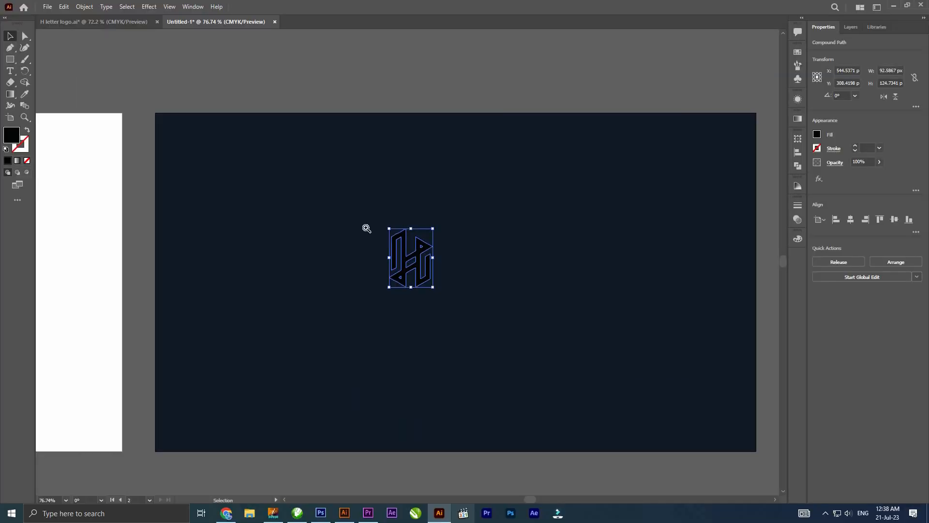
- Enlarge the H logo to about 146 px wide and give it a linear white-to-black gradient fill
drag(366, 228, 296, 246)
click(285, 226)
key(g)
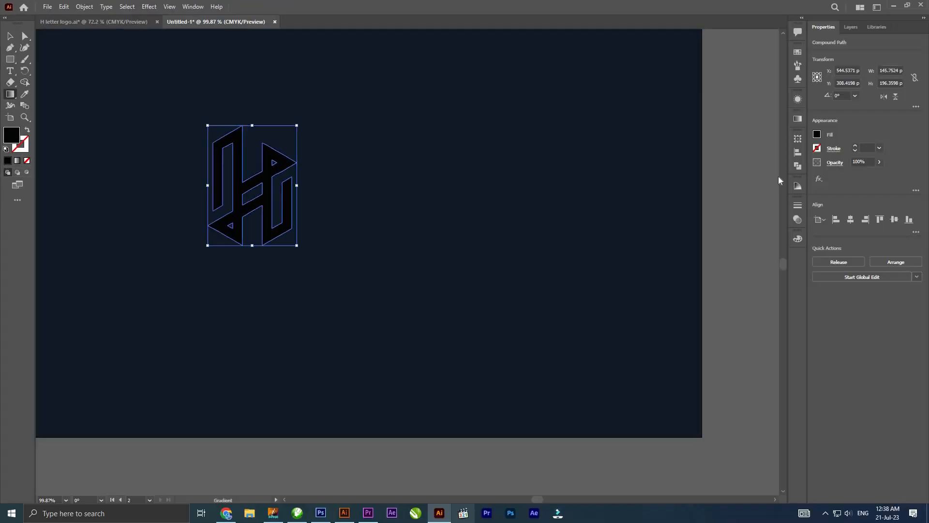
click(798, 119)
click(683, 191)
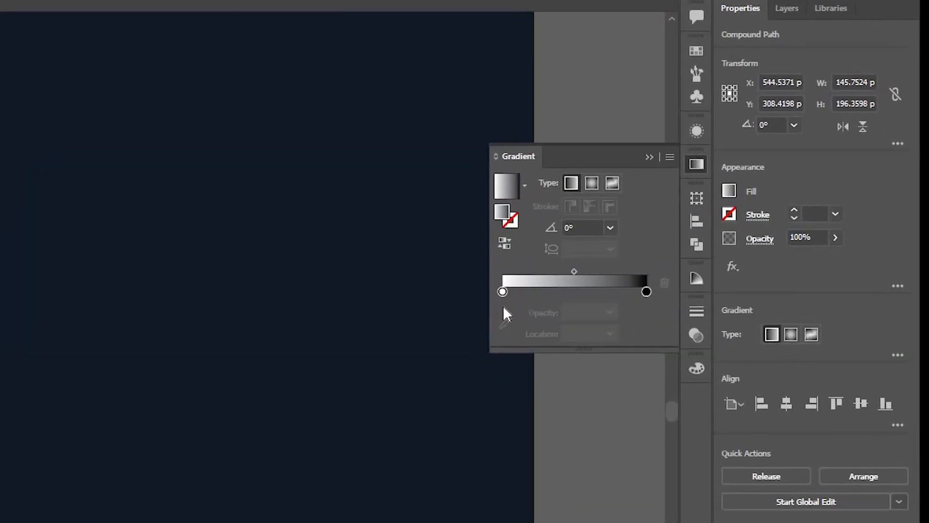
- Switch the gradient's white start stop to CMYK and set it to C 60, M 0, Y 30, K 0
double_click(502, 292)
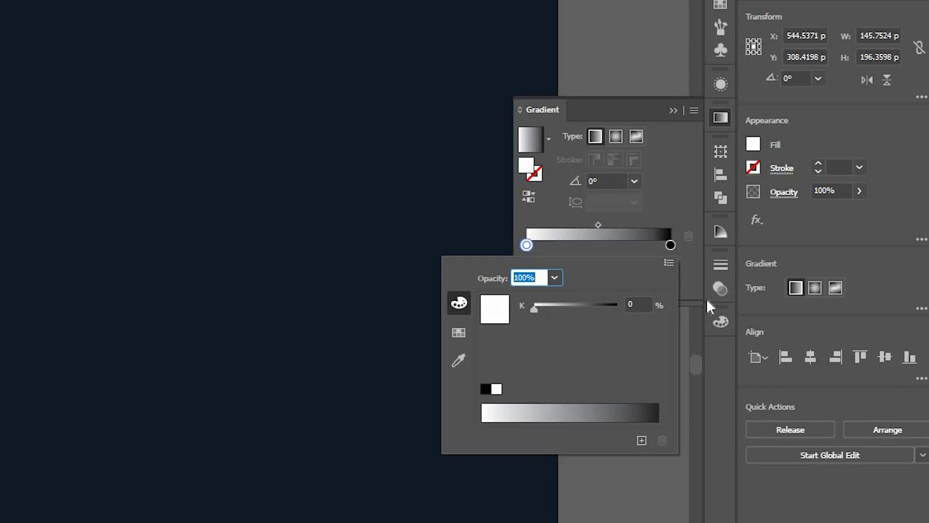
click(669, 262)
click(717, 317)
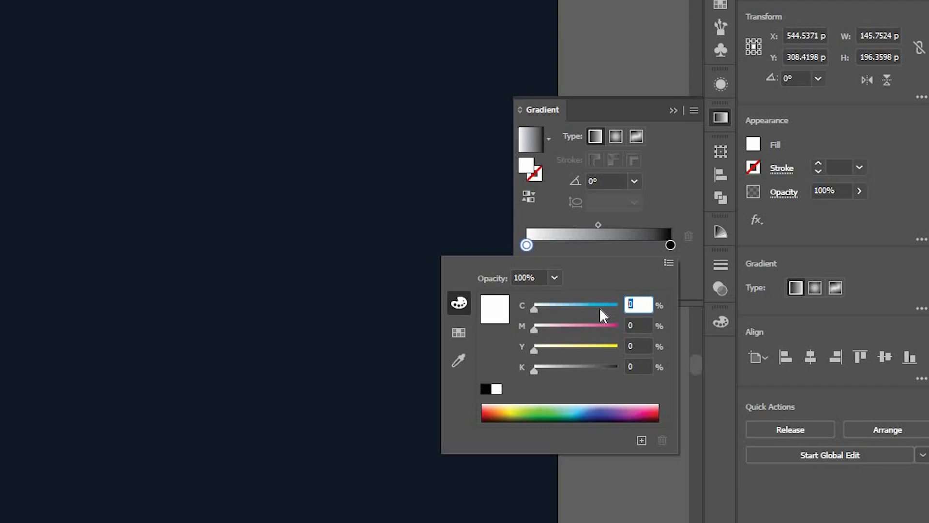
text(60)
key(Tab)
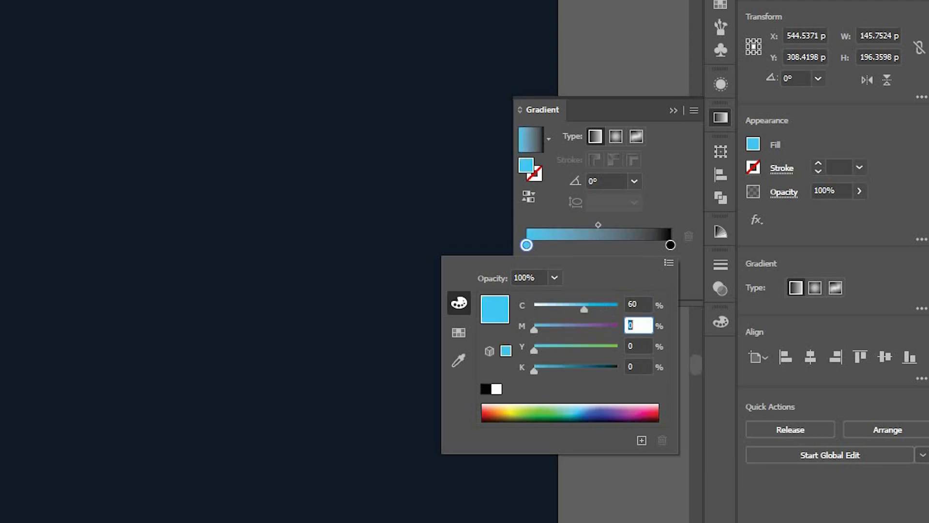
key(Tab)
text(30)
key(Tab)
click(703, 278)
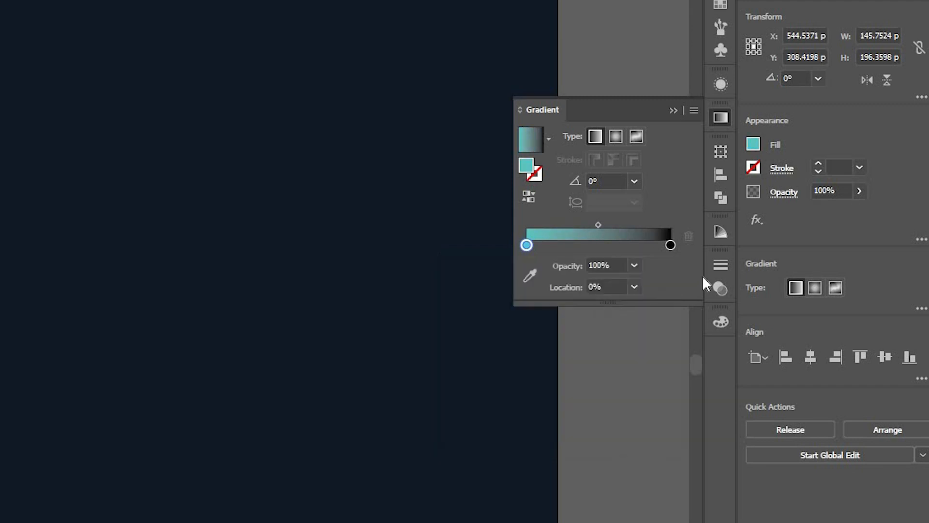
- Switch the gradient's black end stop to CMYK and set it to C 70, M 20, Y 0, K 0
double_click(670, 245)
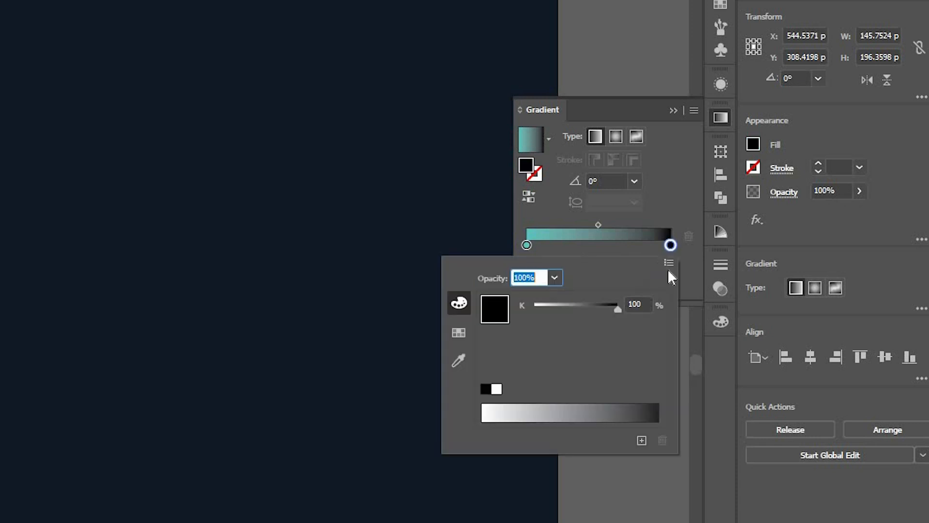
click(669, 262)
click(723, 320)
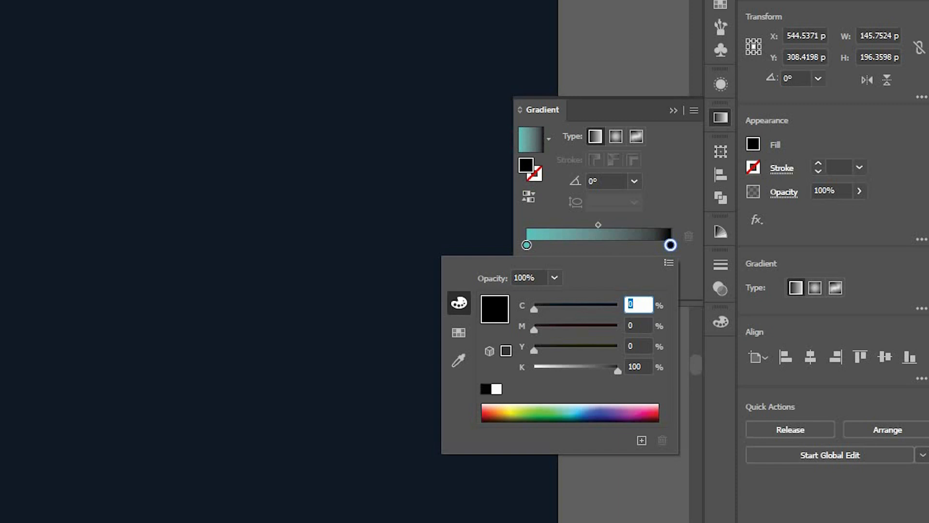
key(Tab)
text(2)
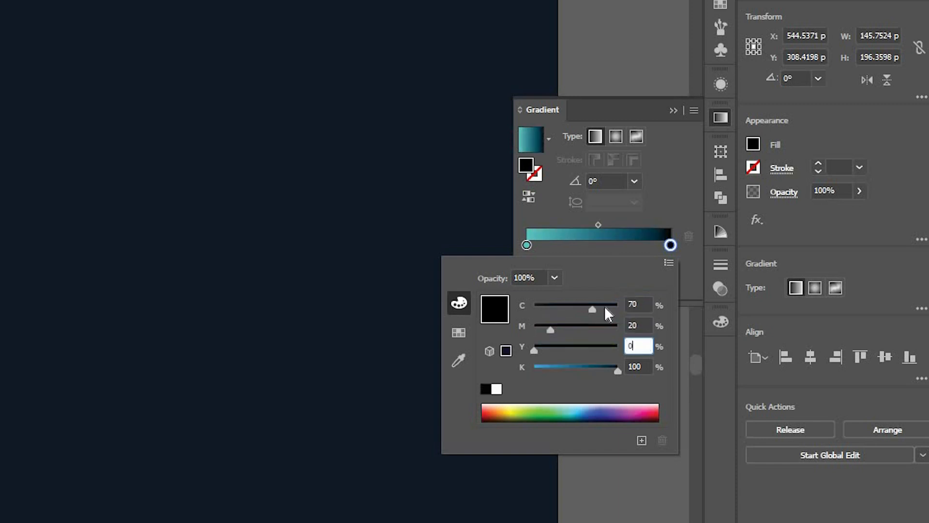
key(Tab)
text(0)
key(Tab)
key(Return)
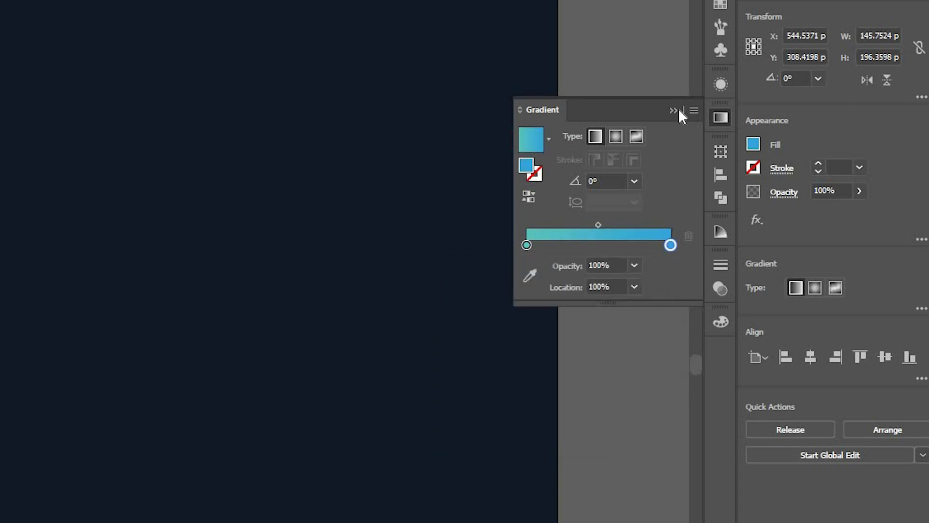
click(679, 111)
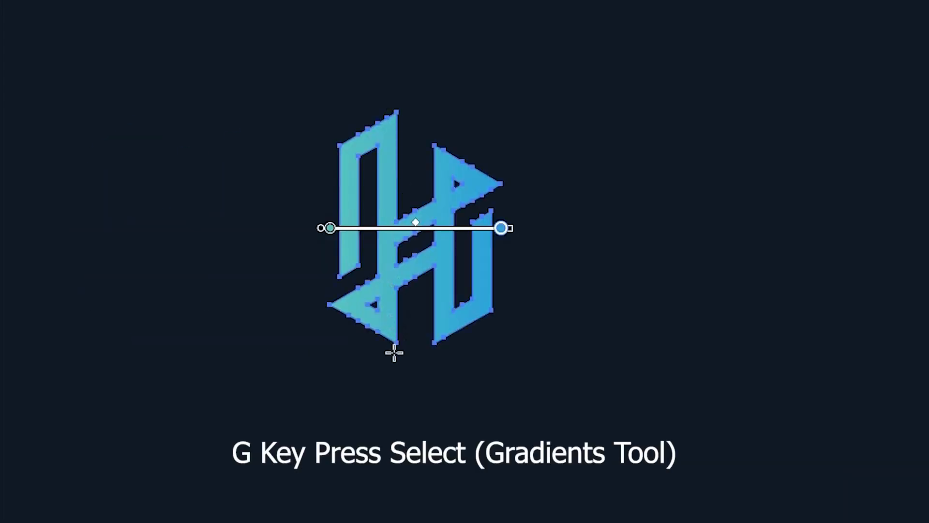
- Redirect the logo's gradient vertically across its middle section, from teal at the top to blue at the bottom
drag(395, 100, 395, 338)
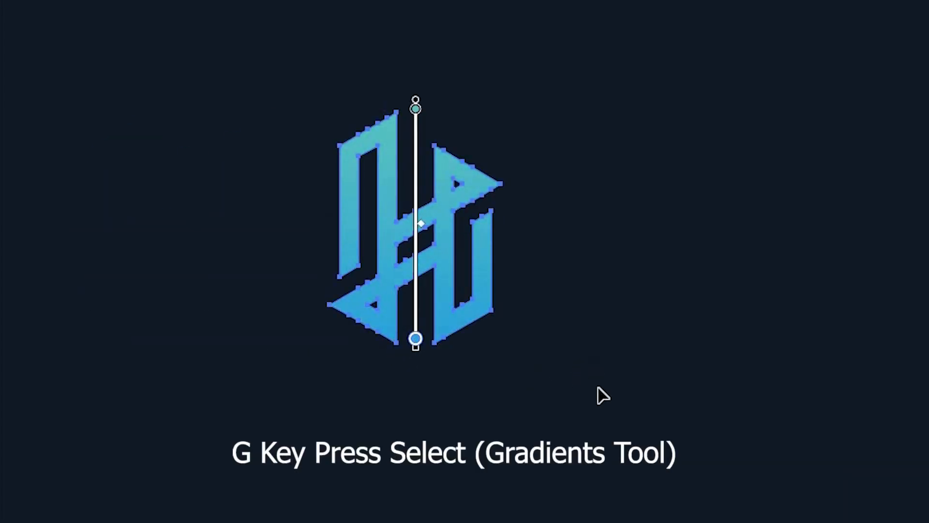
drag(661, 412, 646, 413)
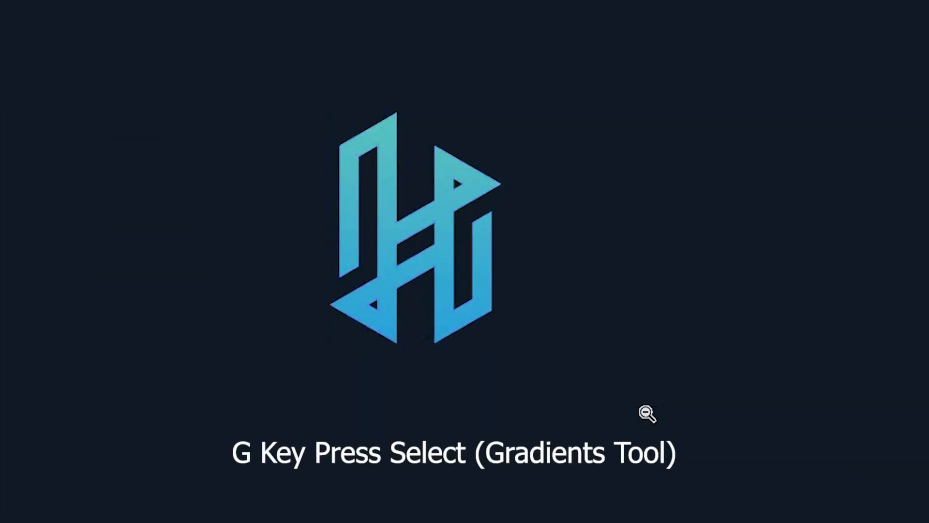
click(429, 180)
key(g)
drag(441, 286, 443, 304)
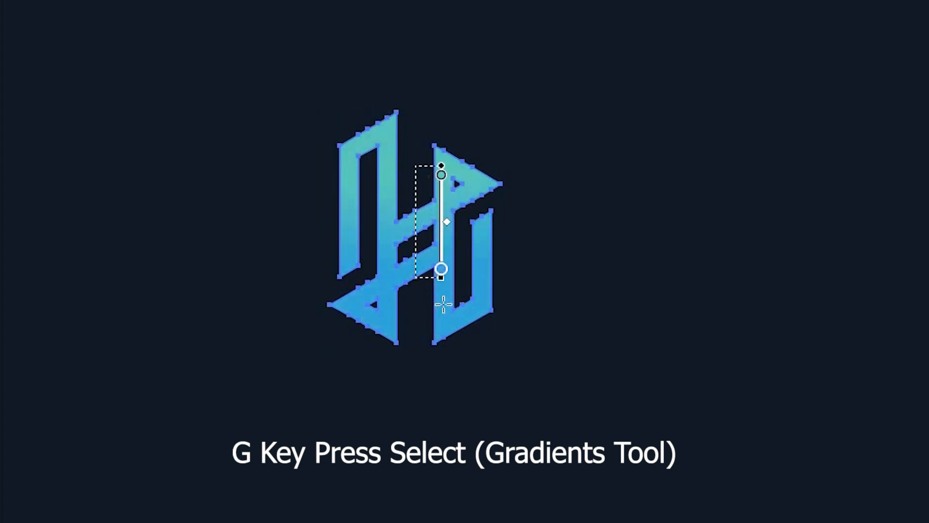
- Move the gradient H logo up to the upper middle of the dark artboard
key(v)
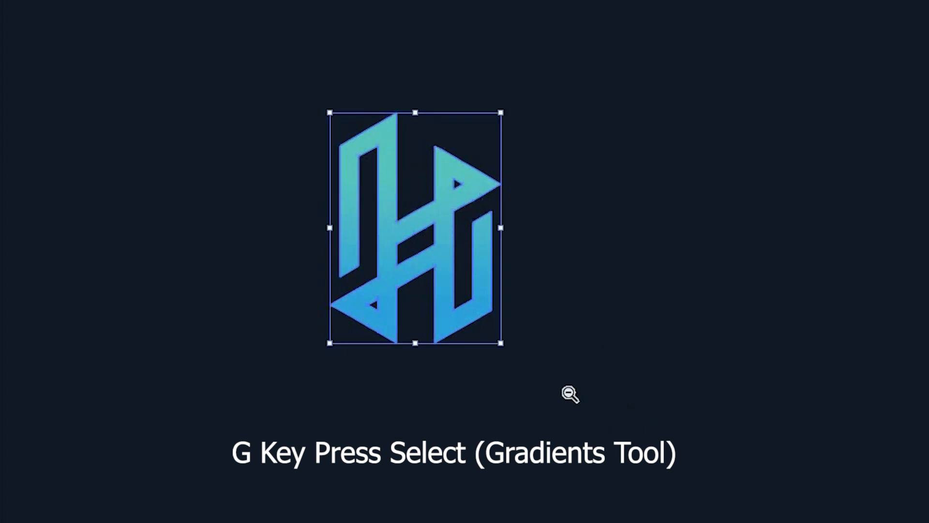
key(Escape)
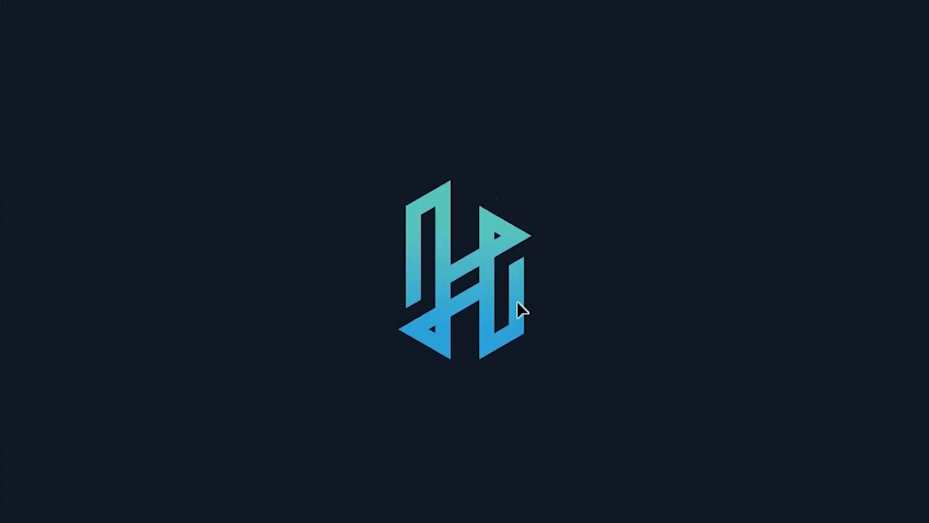
drag(481, 281, 500, 230)
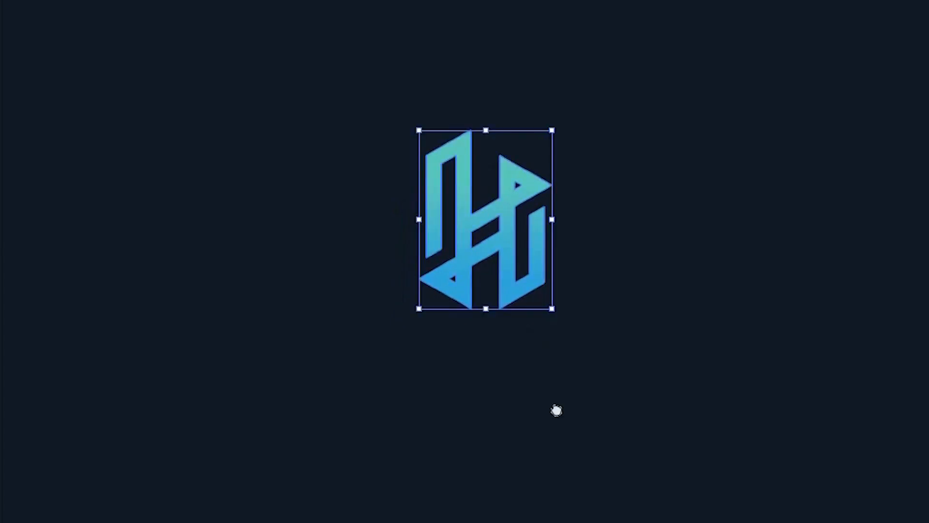
key(z)
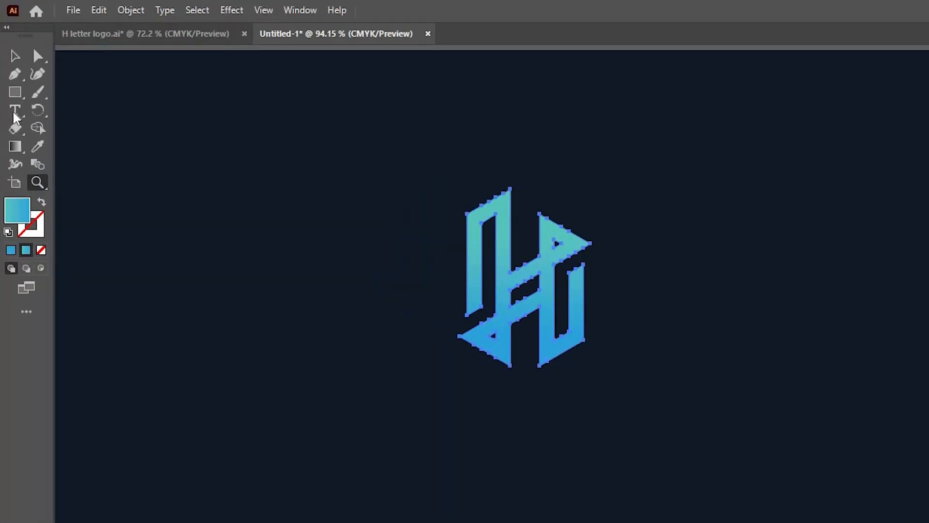
- Add the text HEID below the logo and enlarge it to about 302 px wide
click(14, 112)
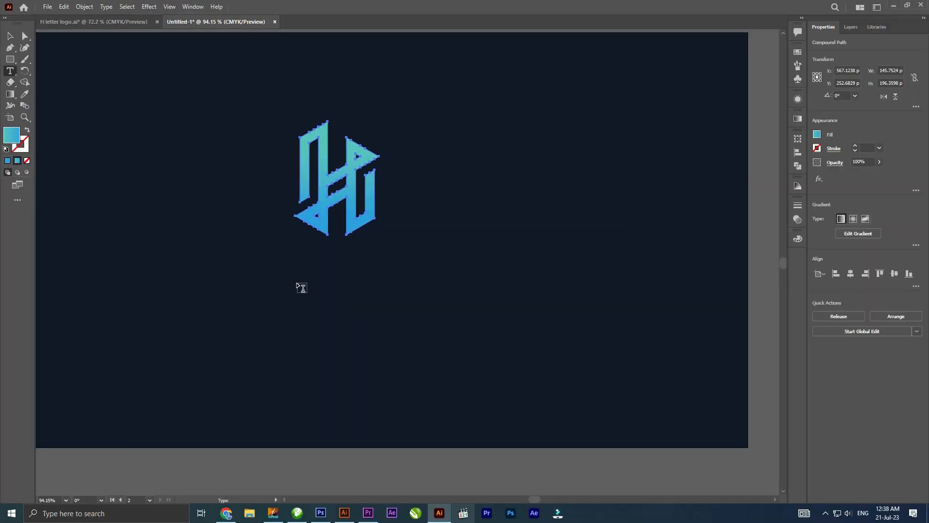
click(297, 282)
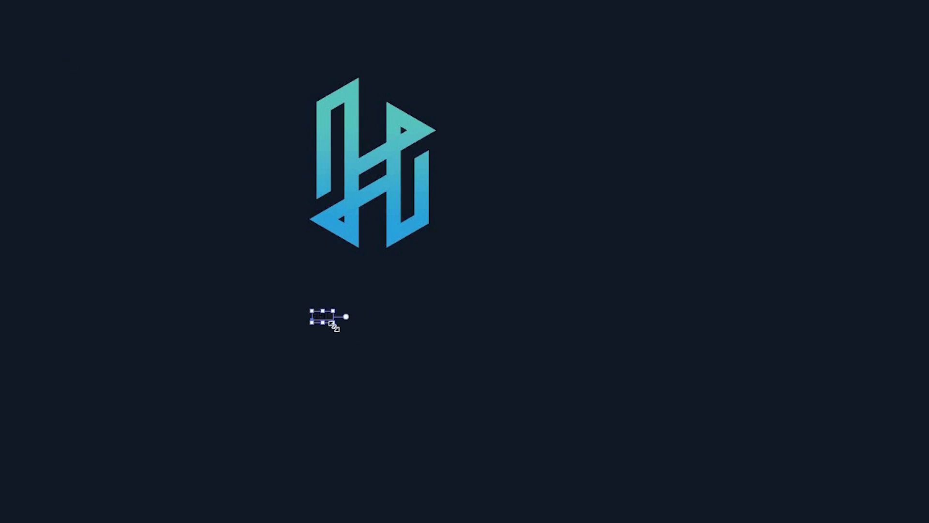
drag(443, 375, 470, 351)
drag(443, 314, 500, 310)
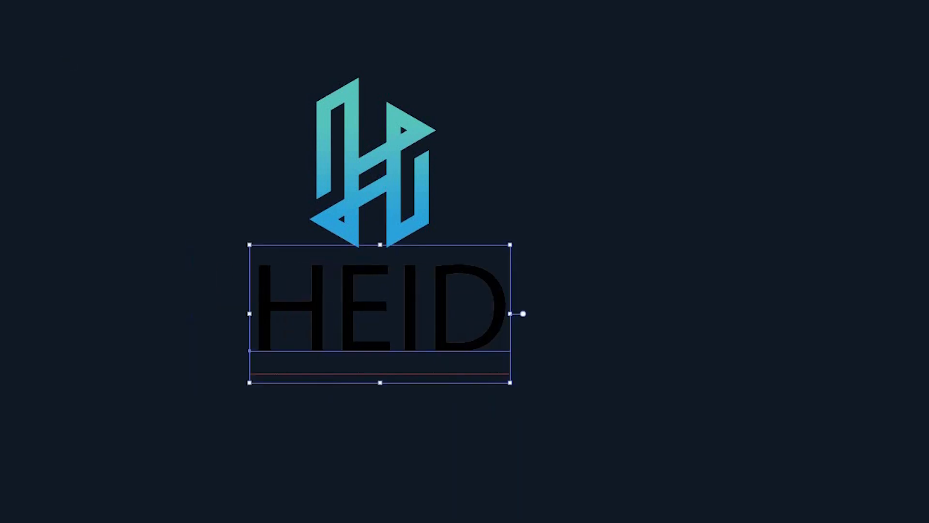
- Set the HEID text in the Barbaro Western font and move it centrally beneath the logo
click(848, 218)
text(BAR)
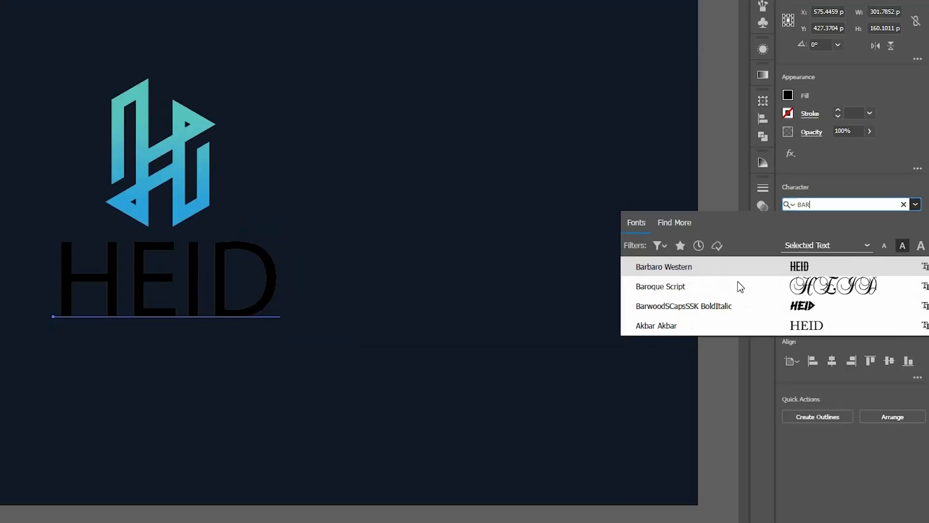
click(577, 268)
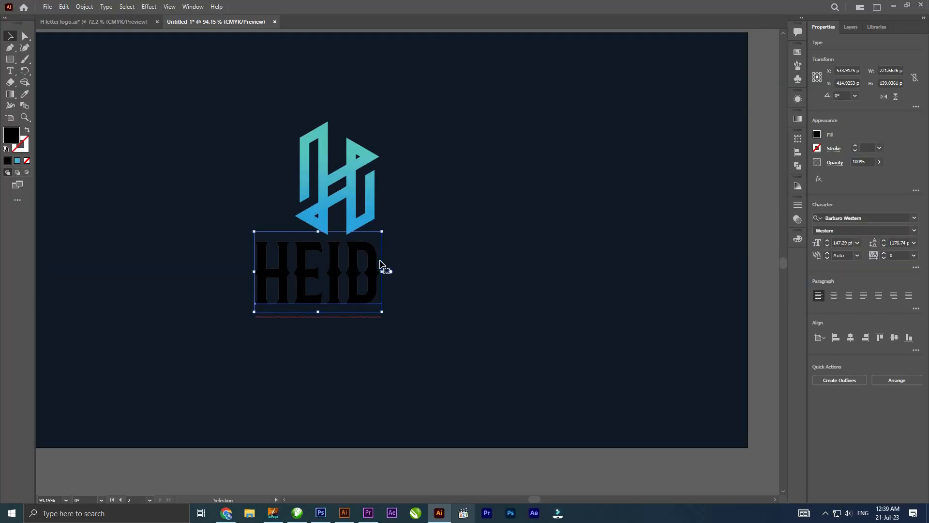
drag(369, 255, 380, 261)
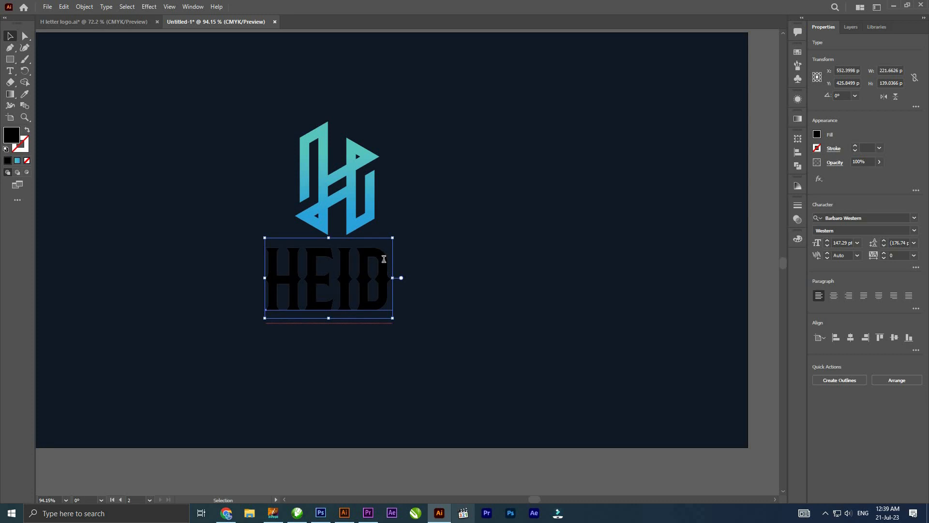
- Extend the text to HEID PARK, then scale it to about 311 px wide and center it beneath the logo
double_click(384, 259)
text(PARK)
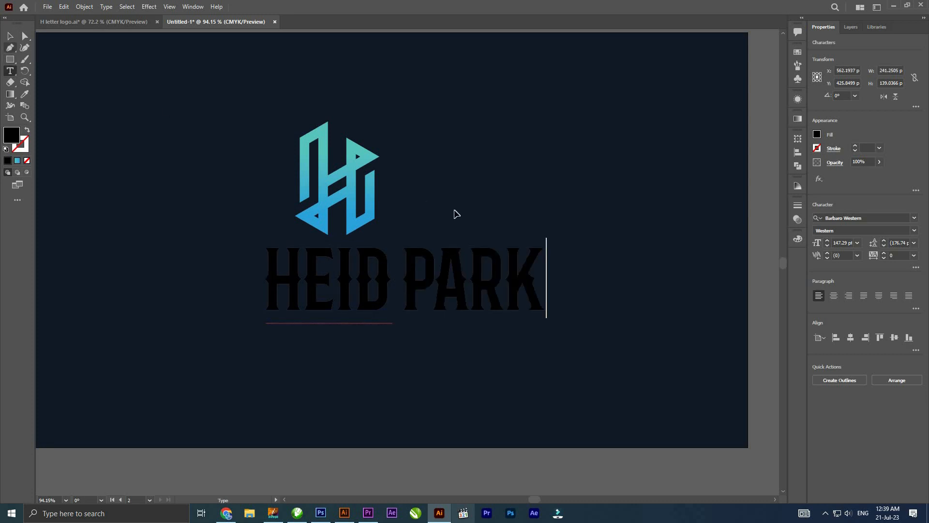
key(Escape)
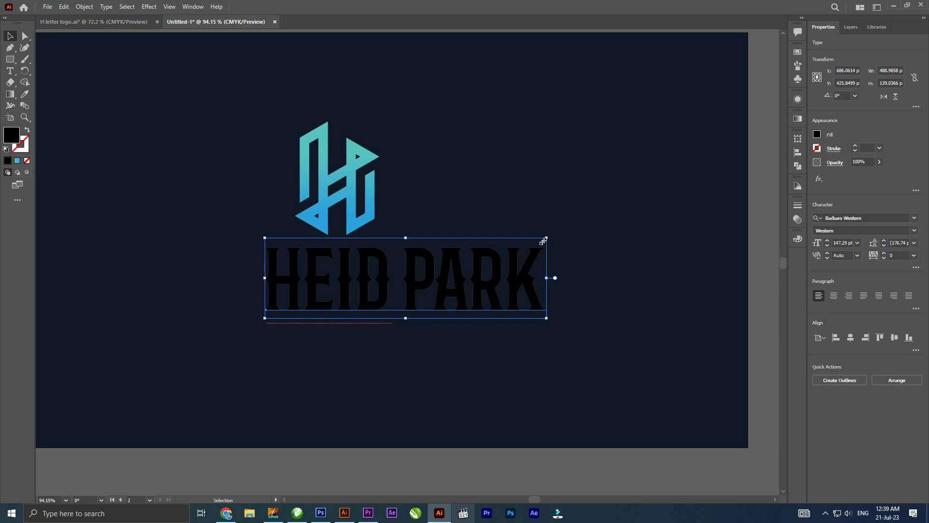
drag(546, 238, 383, 265)
- Convert the HEID PARK text to outlines and fill it with the teal-to-blue gradient sampled from the logo
right_click(388, 267)
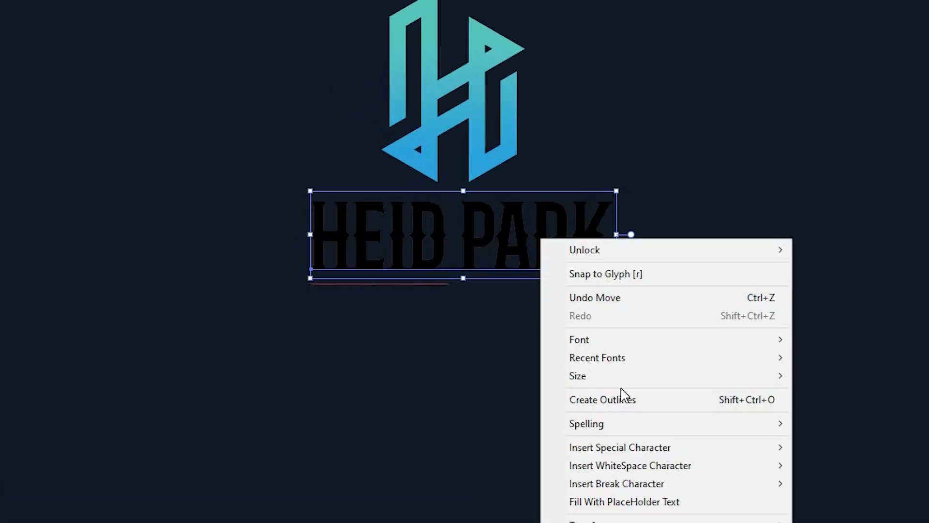
click(603, 399)
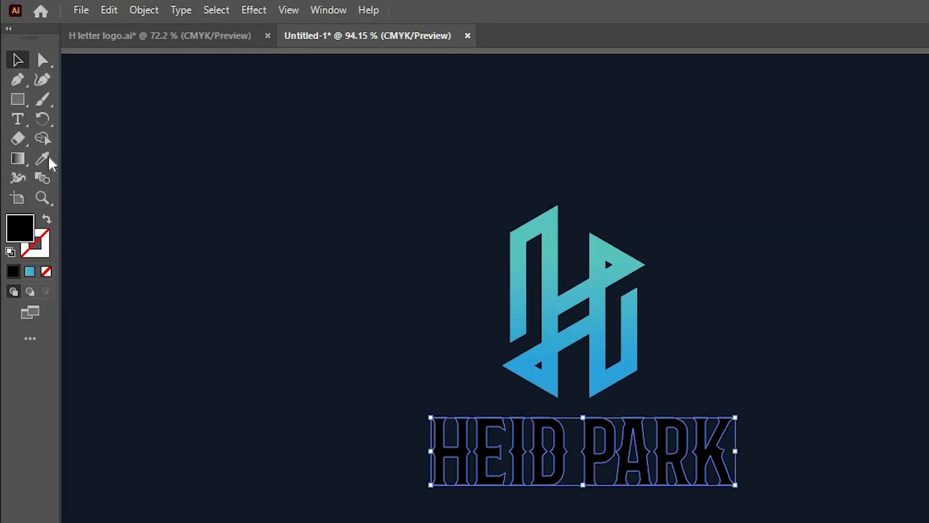
click(468, 187)
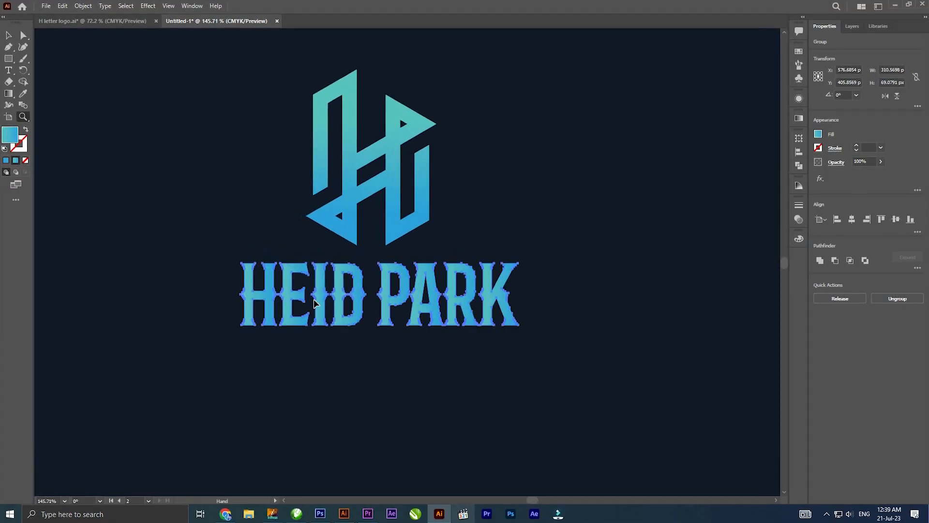
drag(395, 328, 342, 267)
key(v)
click(335, 265)
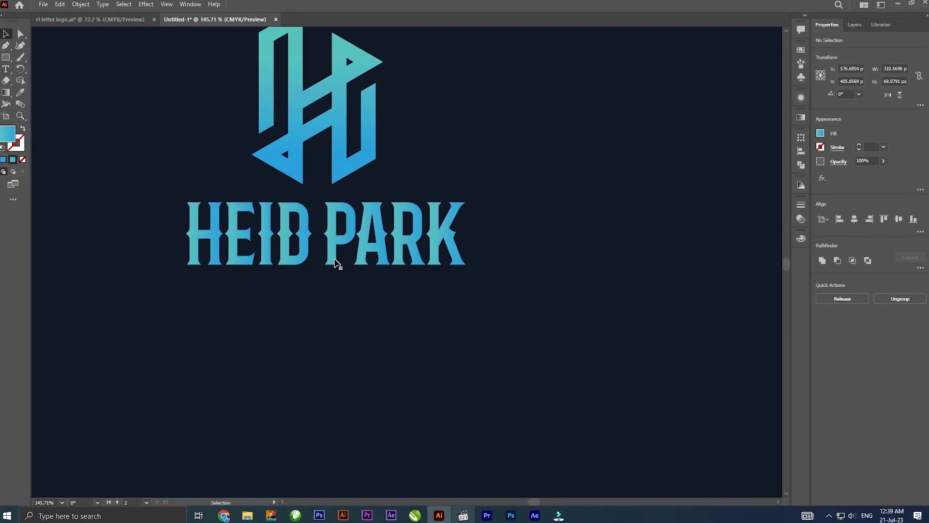
- Ungroup the HEID PARK lettering and fill the word PARK with white (ffffff)
click(373, 238)
right_click(371, 238)
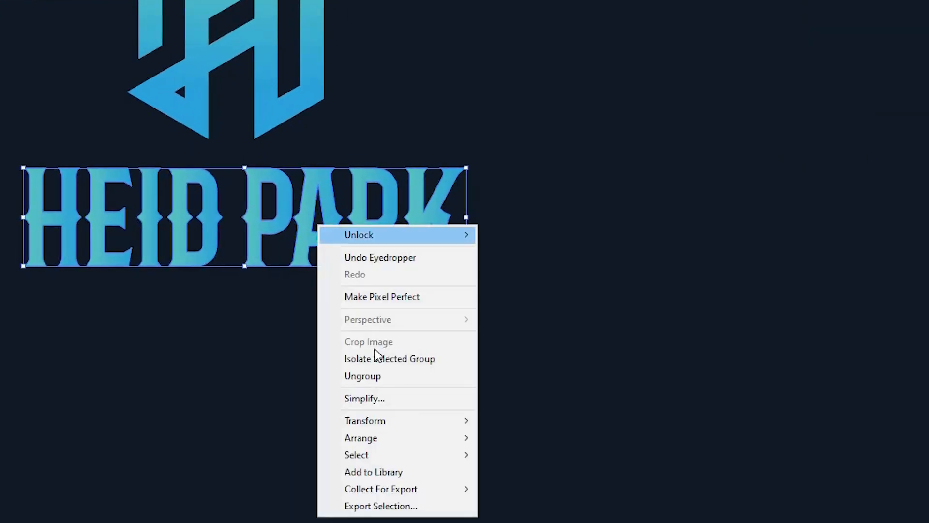
click(363, 376)
click(255, 303)
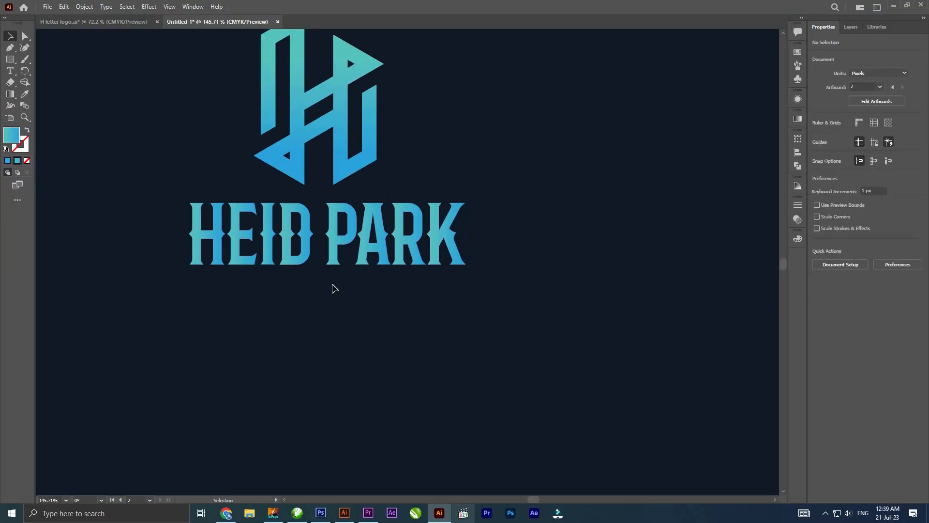
click(450, 243)
drag(516, 228, 338, 266)
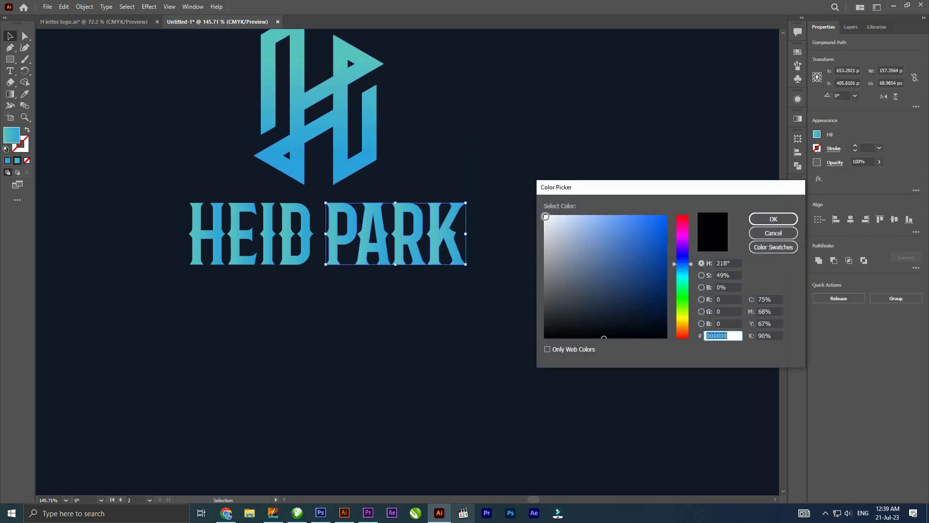
click(545, 215)
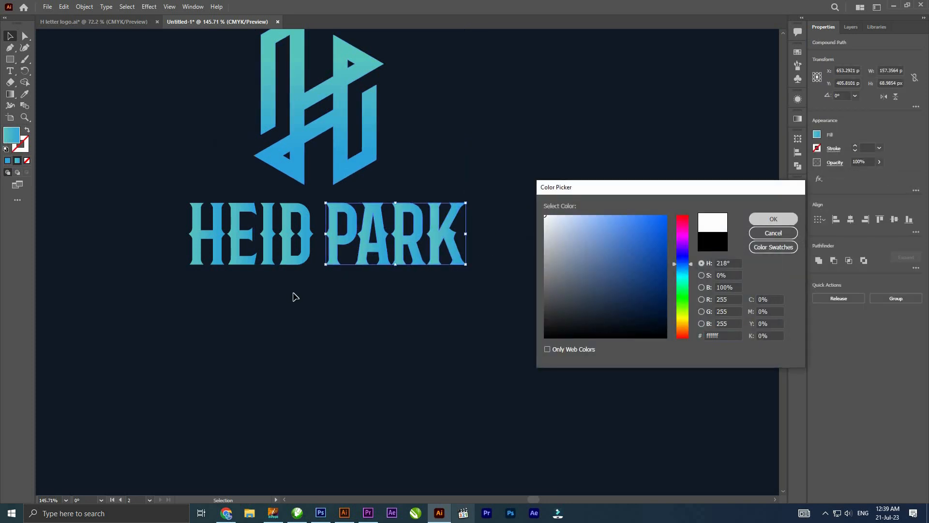
key(Return)
click(296, 285)
- Group the HEID letters and redirect their gradient diagonally across the whole word, from teal to blue
click(247, 236)
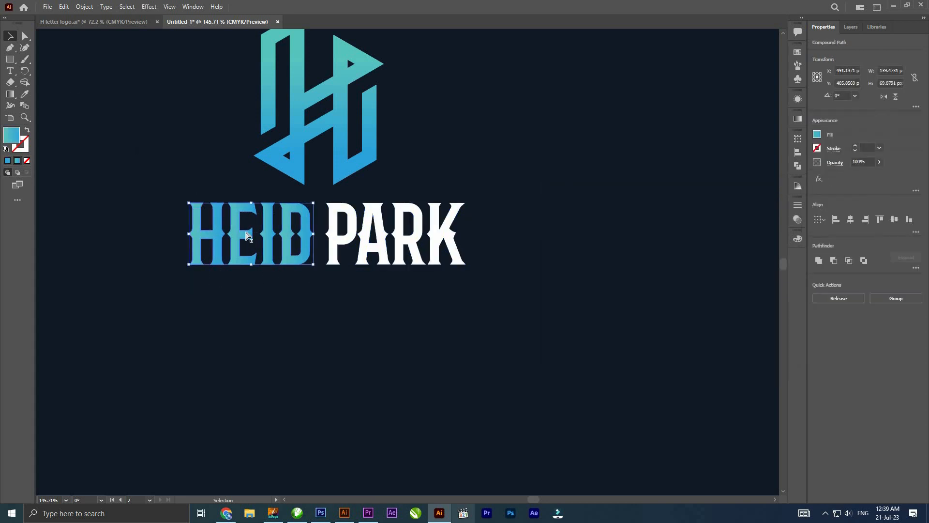
key(ctrl+g)
key(g)
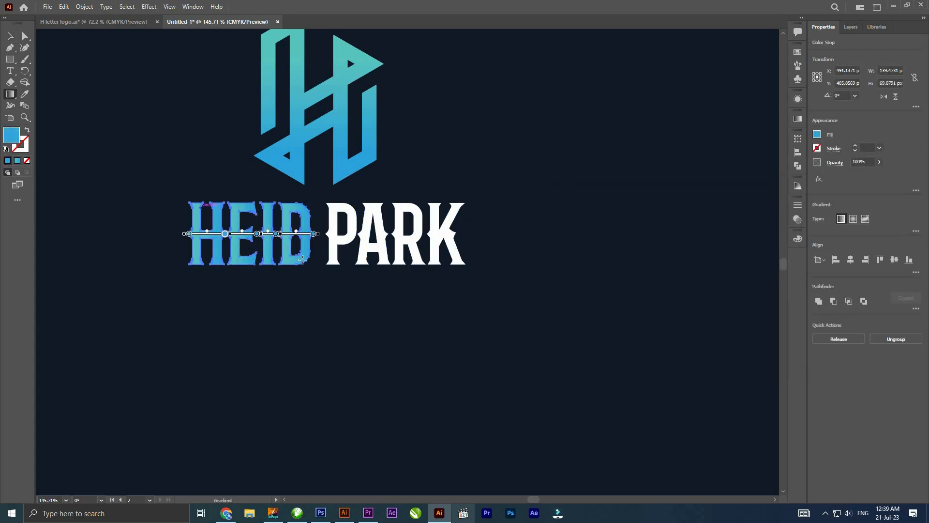
mouse_move(189, 203)
mouse_down()
mouse_move(311, 268)
mouse_move(377, 326)
mouse_up()
key(v)
click(438, 290)
- Enlarge the HEID PARK lettering to about 384 px wide and move it slightly down from the logo
scroll(438, 289, down, 5)
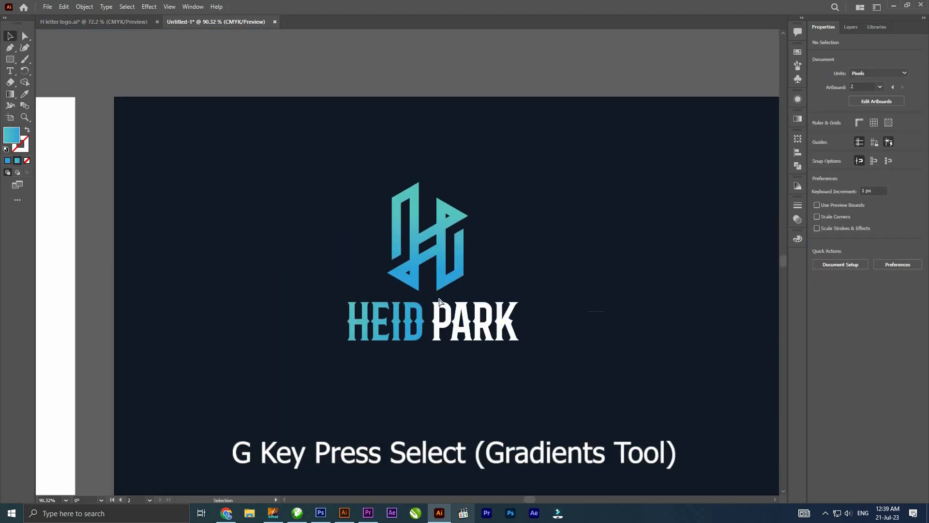
click(462, 312)
drag(519, 341, 540, 345)
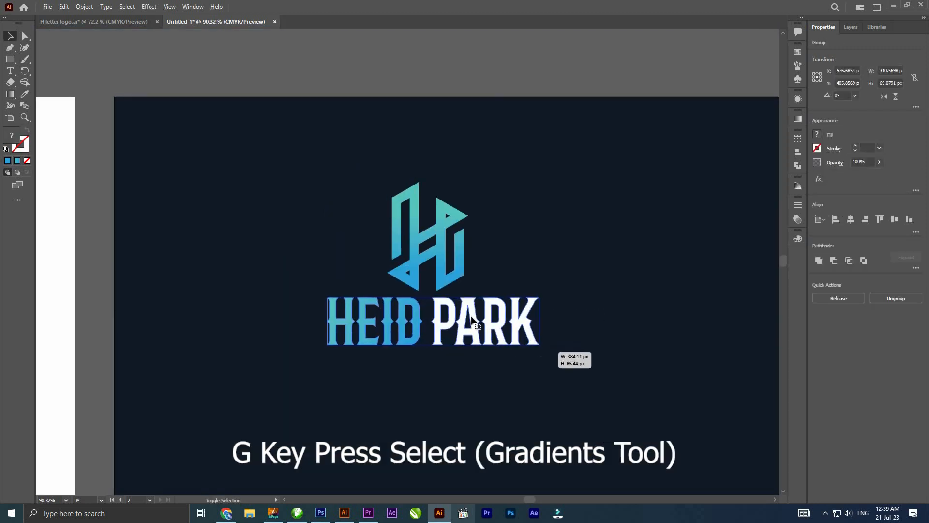
drag(472, 324, 473, 333)
- Center the H logo and the HEID PARK lettering horizontally on each other
key(ctrl+a)
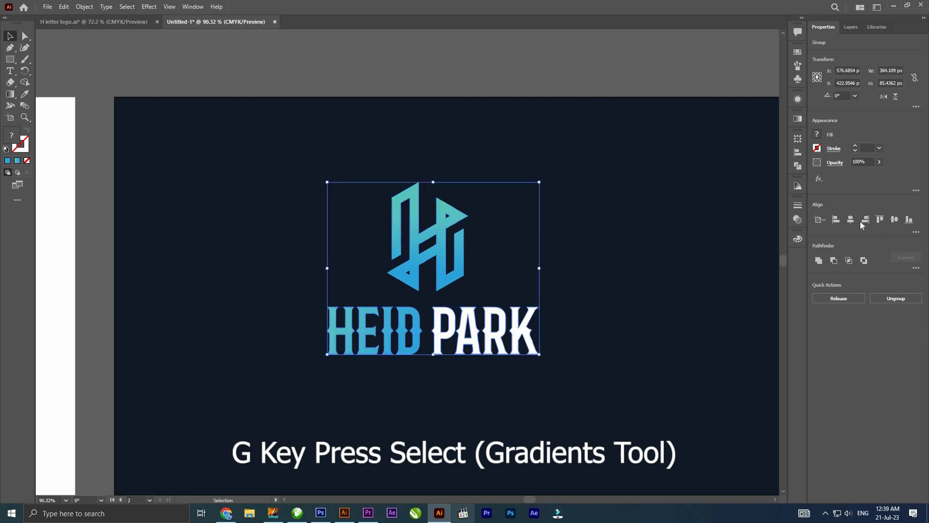
drag(531, 332, 529, 251)
click(529, 251)
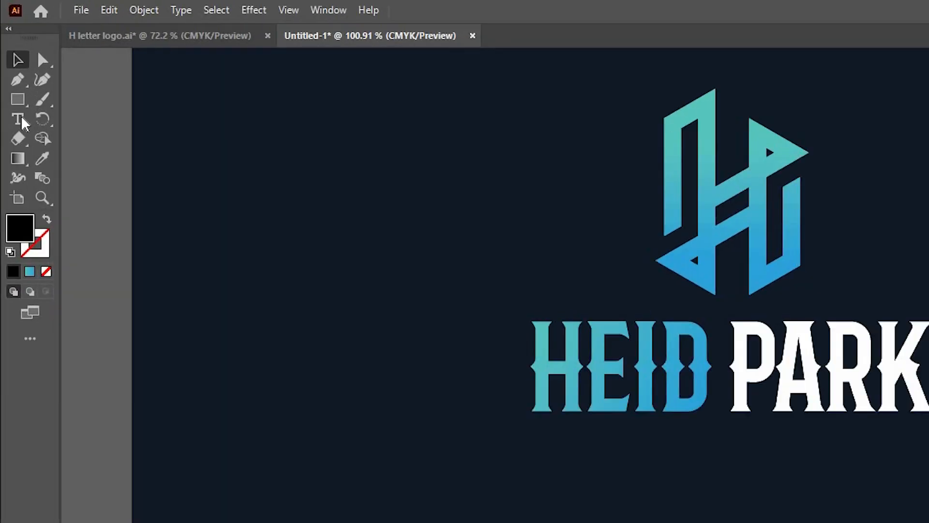
- Add the tagline AN INNOVATIVE WAY OF PARKING below the brand name and enlarge it to about 331 px wide
key(t)
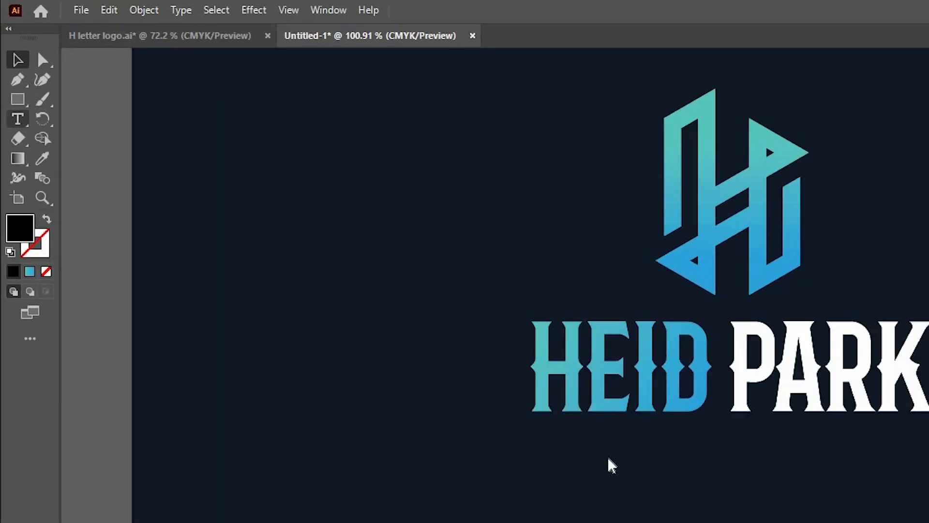
click(357, 267)
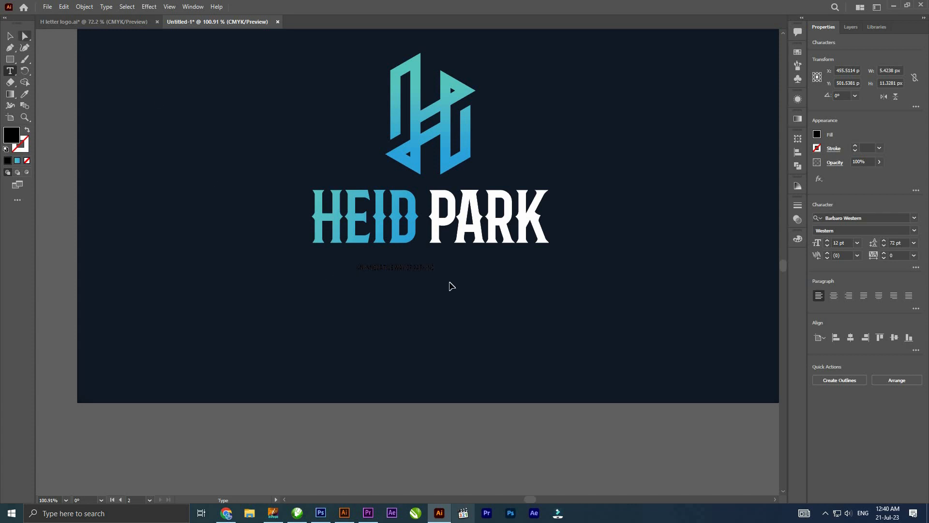
key(Escape)
drag(434, 271, 500, 293)
drag(466, 263, 488, 260)
- Set the tagline's font to Raleway Bold
click(825, 370)
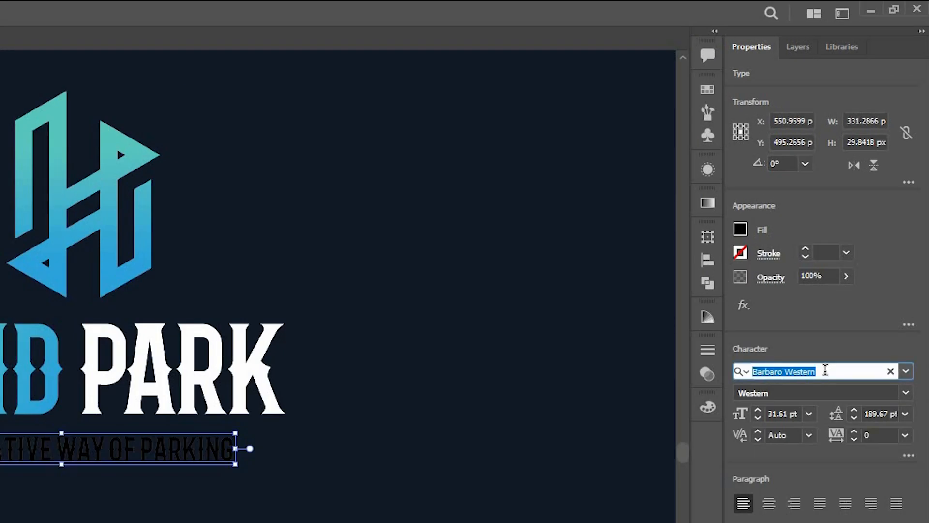
text(RAL)
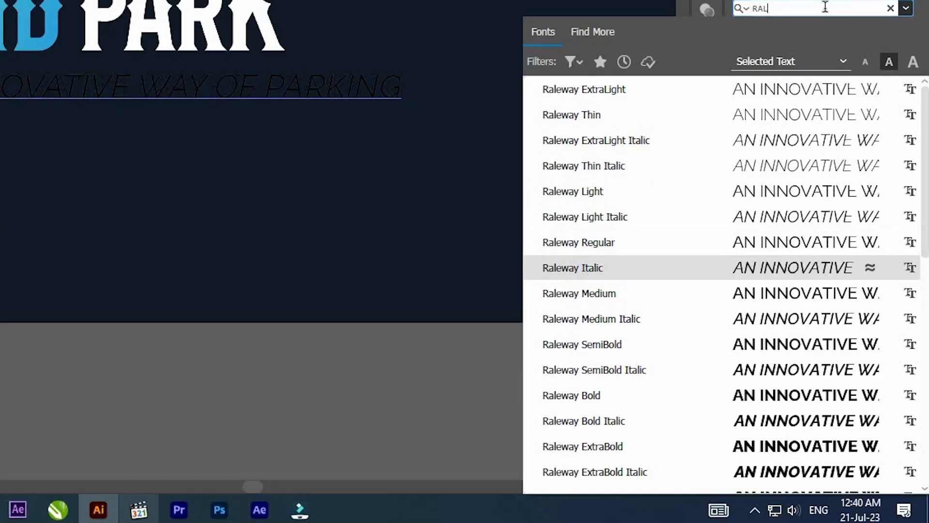
key(Down)
key(Down)
key(Down)
key(Down)
key(Down)
key(Down)
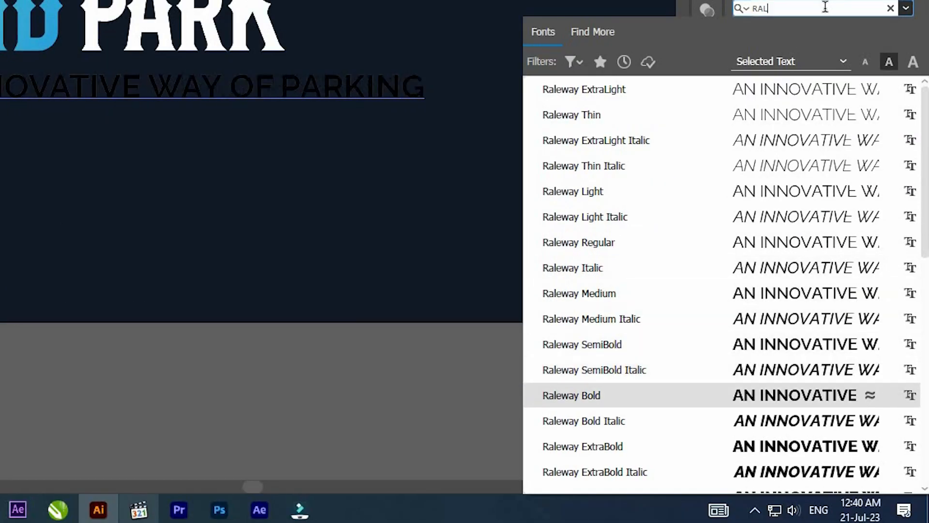
key(Up)
key(Return)
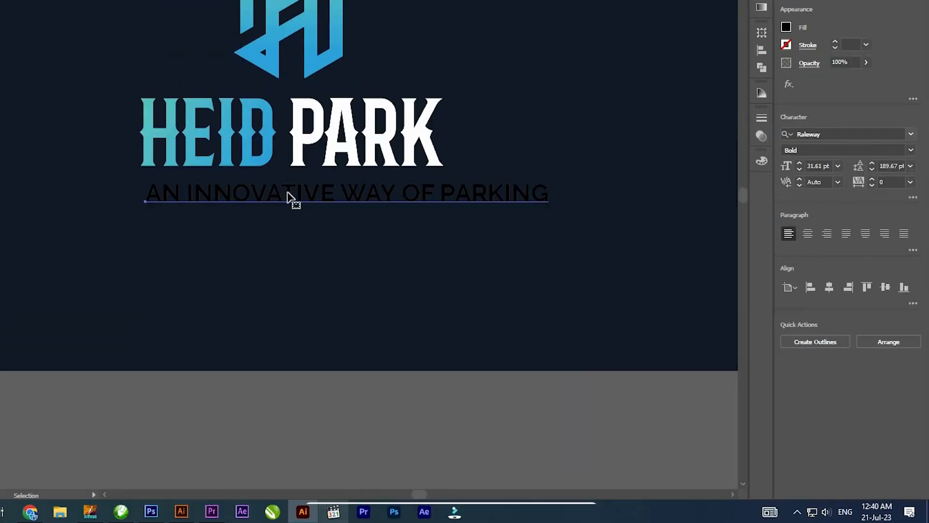
- Shrink the tagline to about 377 px wide beneath HEID PARK and convert it to outlines
drag(5, 11, 127, 152)
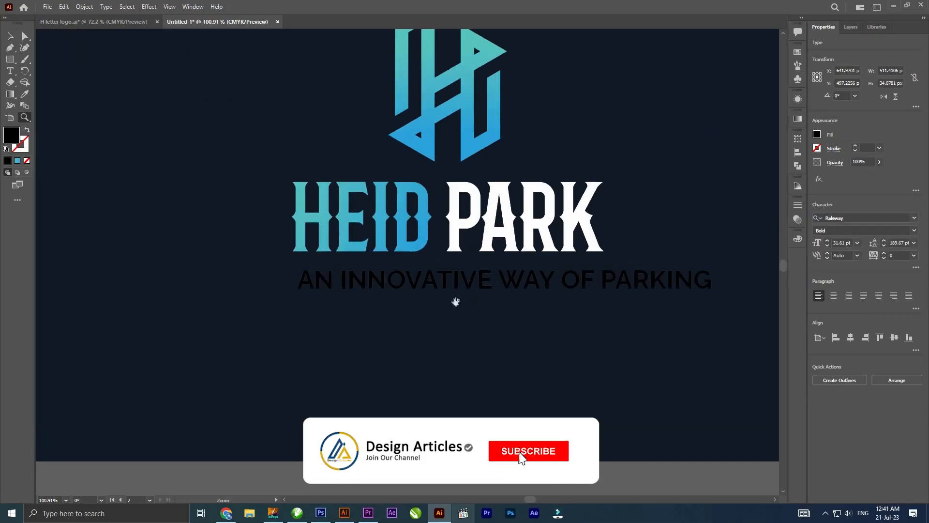
drag(688, 299, 549, 303)
right_click(473, 278)
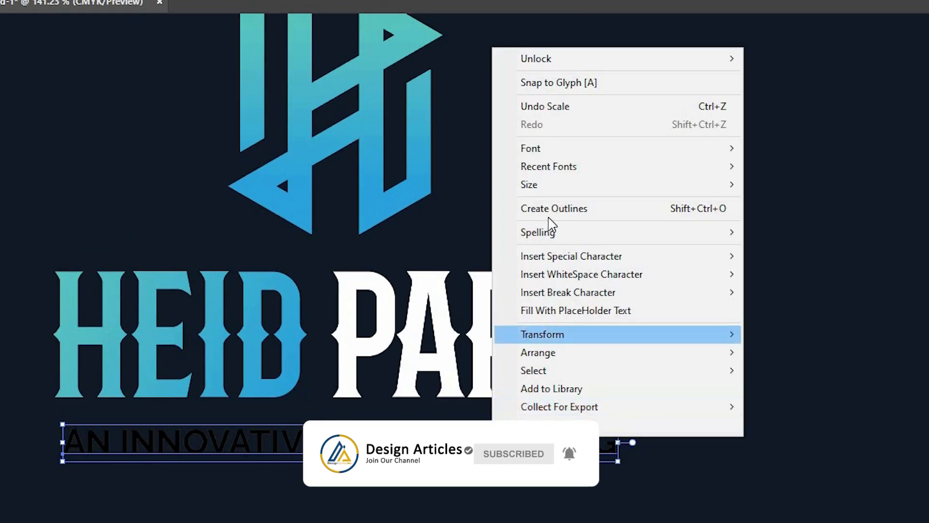
click(552, 209)
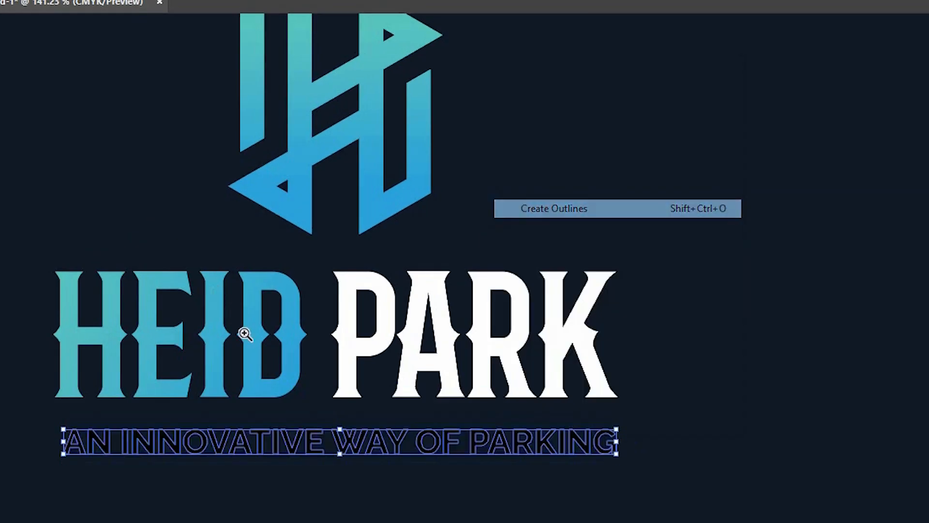
- Fill the outlined tagline with the white sampled from the word PARK
drag(379, 494, 459, 498)
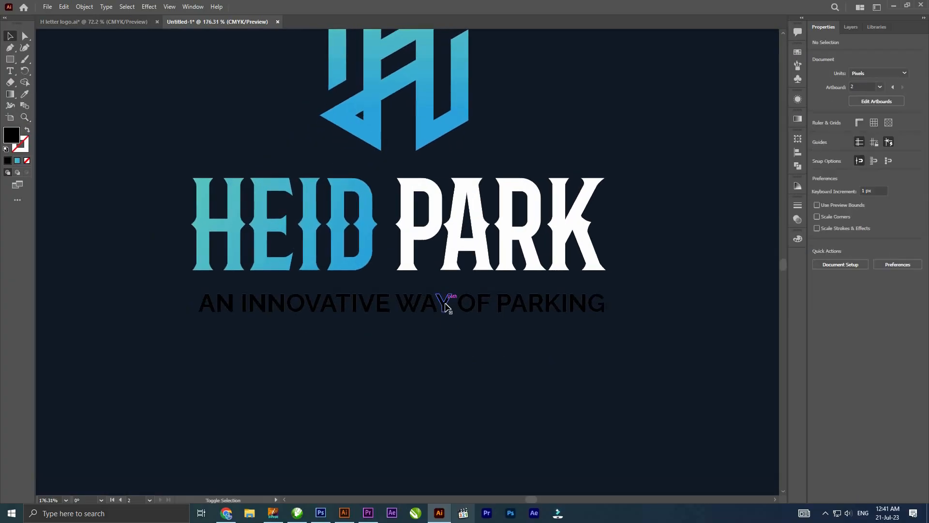
click(443, 302)
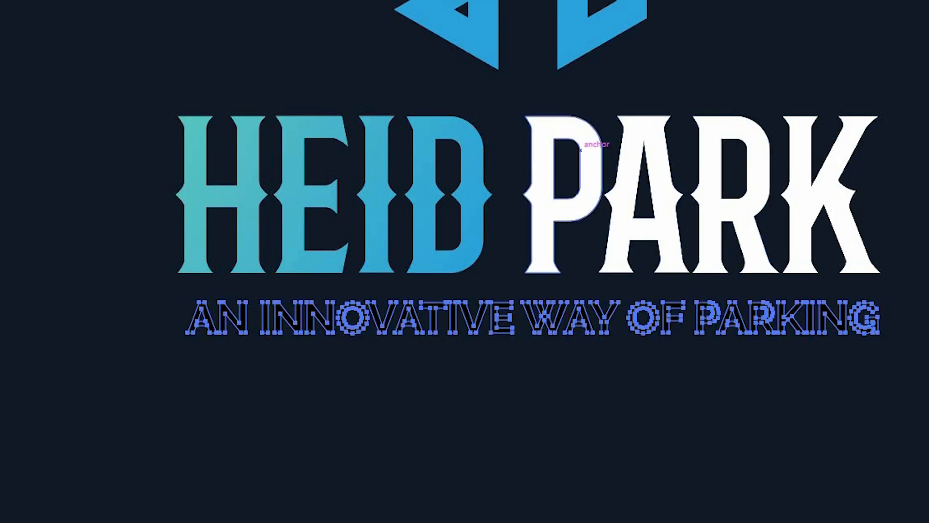
click(596, 145)
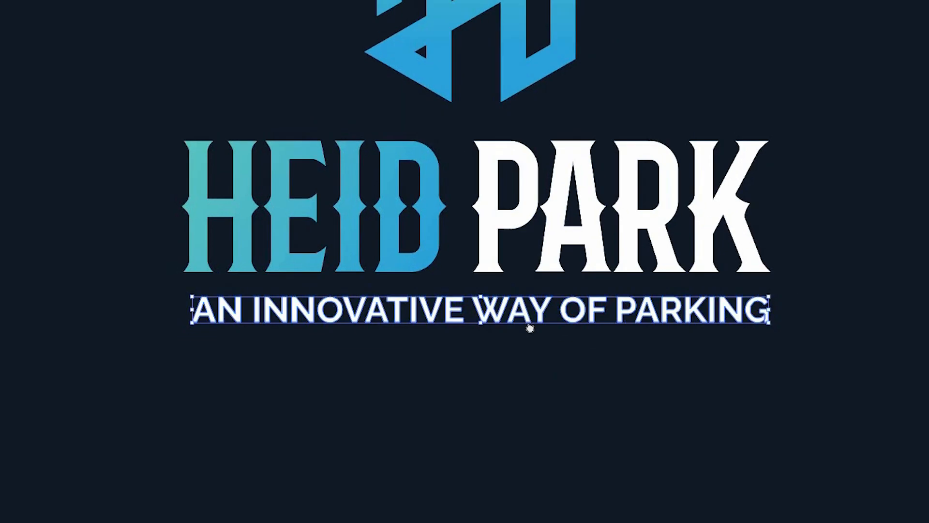
click(533, 371)
drag(534, 371, 536, 434)
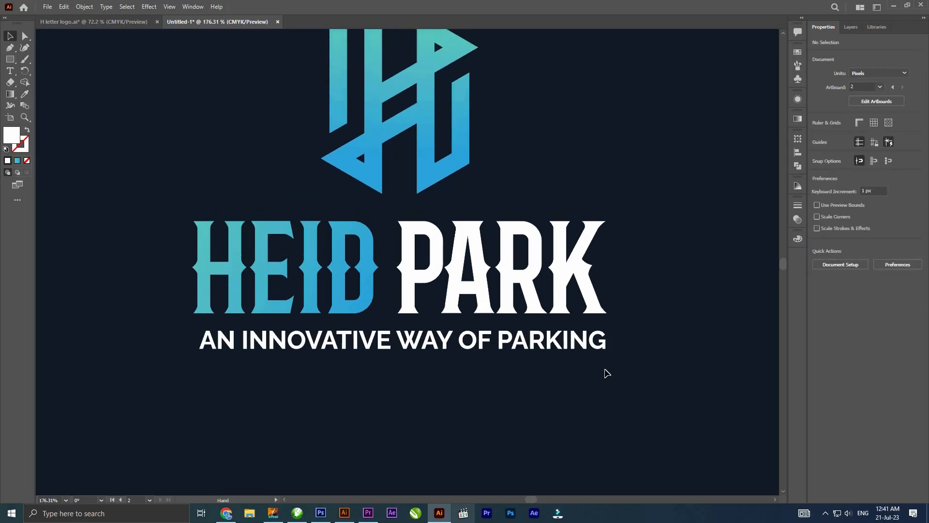
- Widen the tagline to about 392 px and move it about 3 px up, closer to the HEID PARK lettering
click(582, 371)
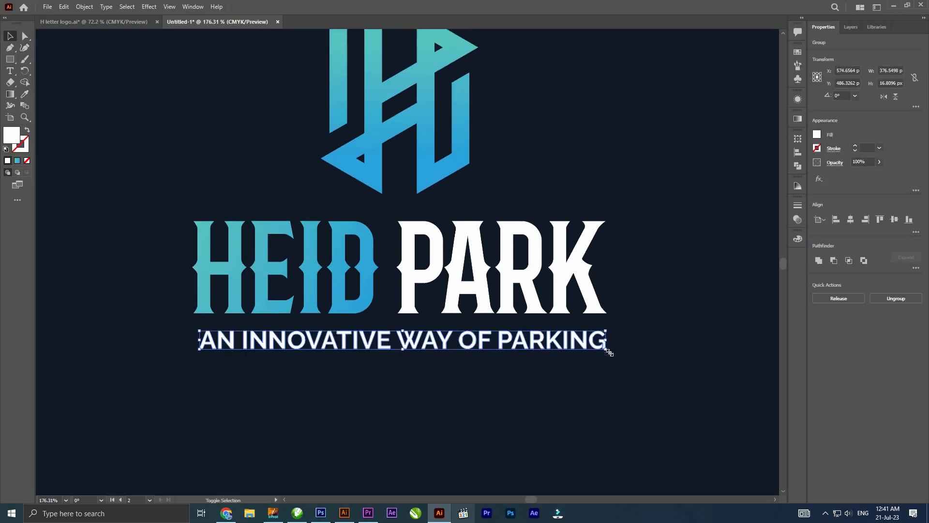
drag(605, 349, 464, 276)
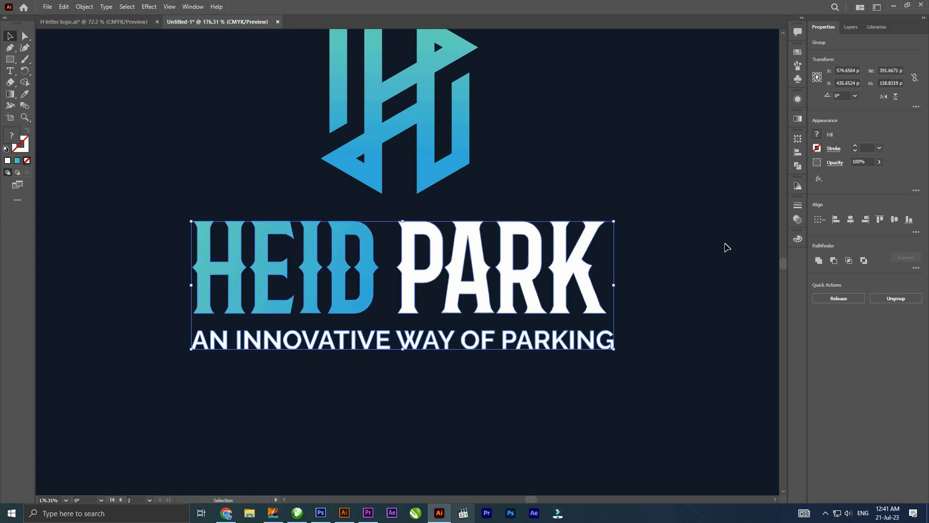
click(489, 360)
drag(456, 342, 456, 336)
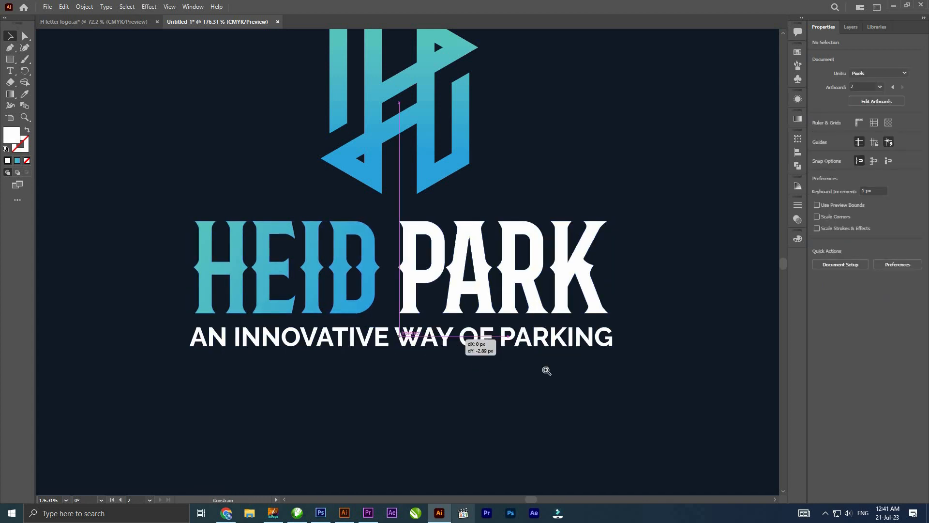
click(539, 366)
- Align the H logo, the HEID PARK lettering and the tagline centrally and group them
drag(542, 366, 263, 230)
key(ctrl+a)
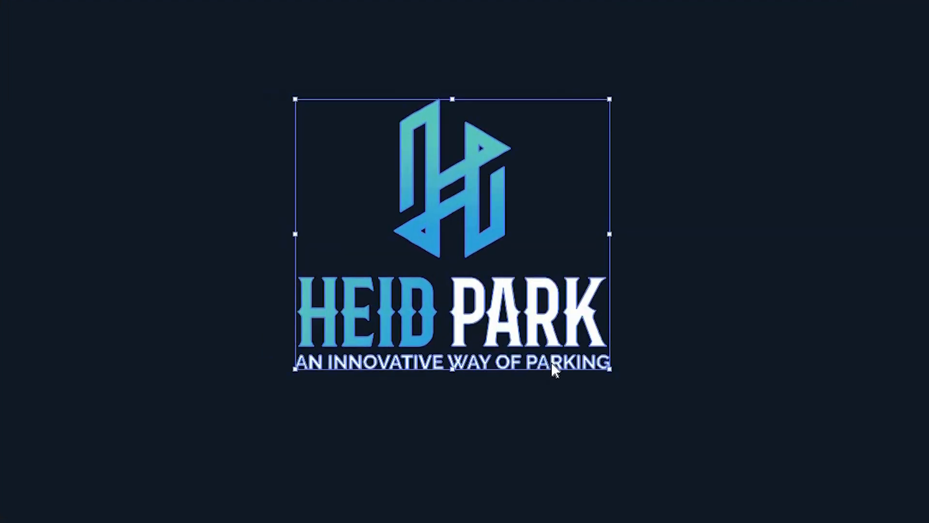
right_click(322, 187)
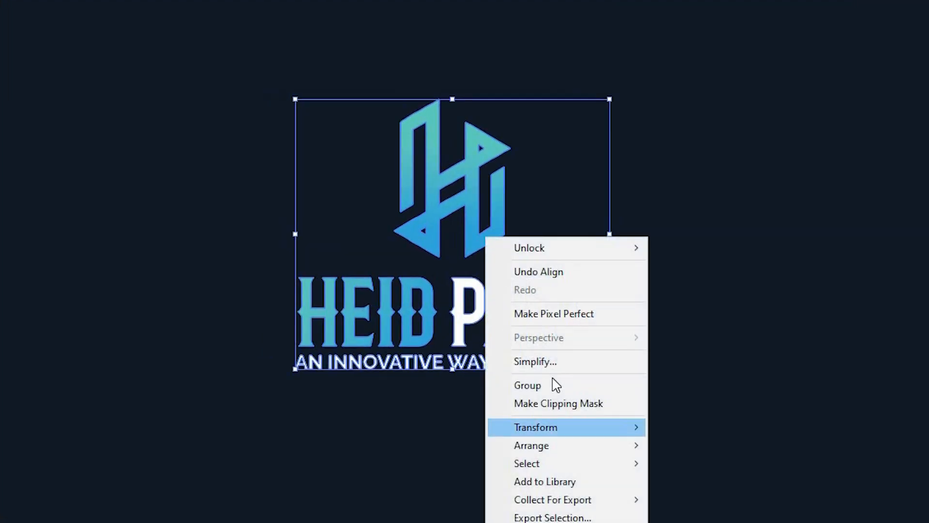
click(528, 384)
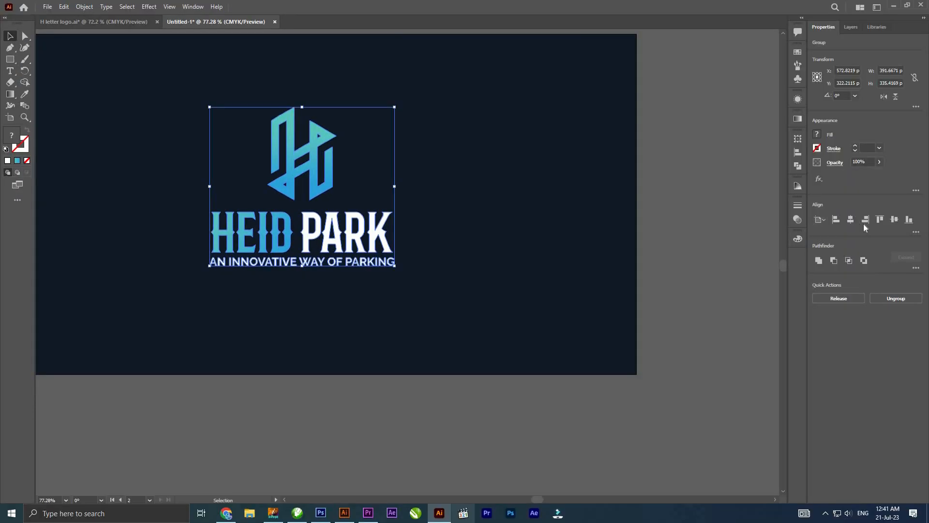
- Center the grouped HEID PARK logo on the dark artboard and enlarge it slightly
drag(369, 249, 369, 267)
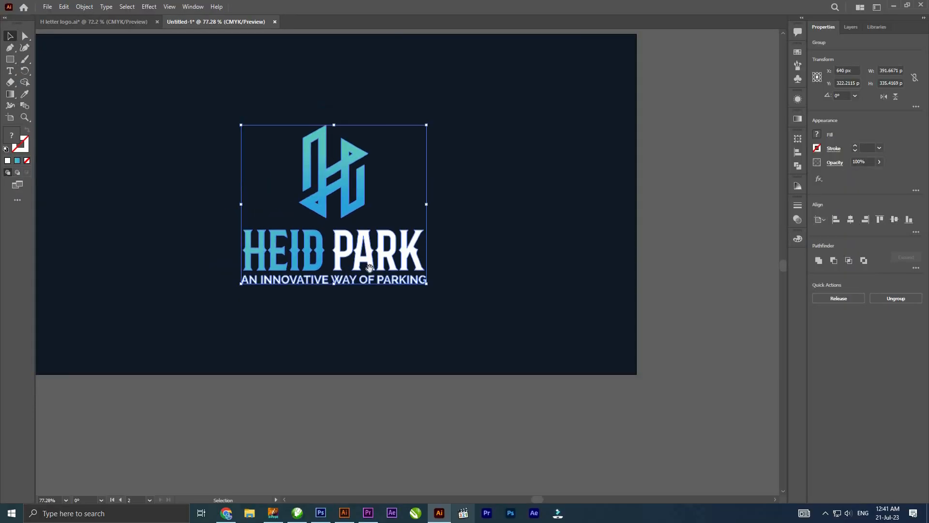
click(429, 294)
click(425, 281)
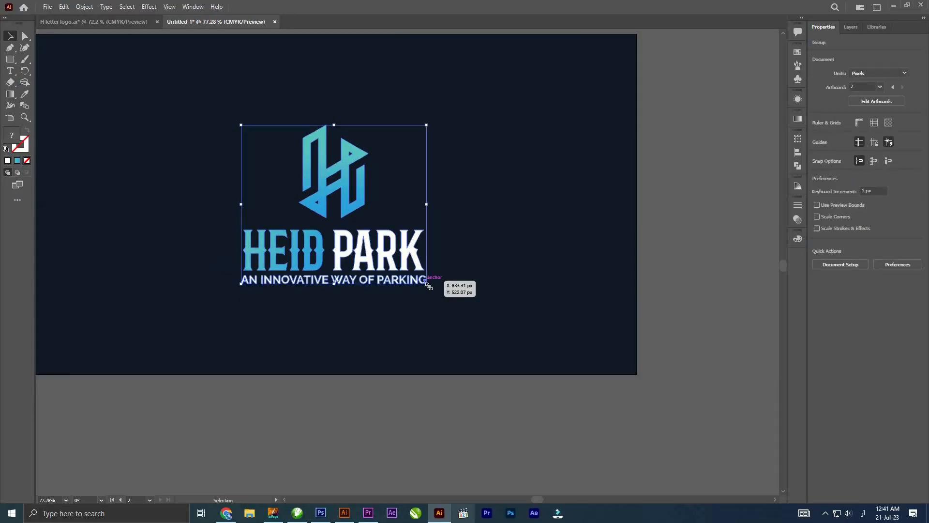
drag(427, 284, 438, 292)
click(493, 319)
- Add another artboard to the right of the dark HEID PARK artboard and delete the artwork on it
scroll(403, 294, down, 5)
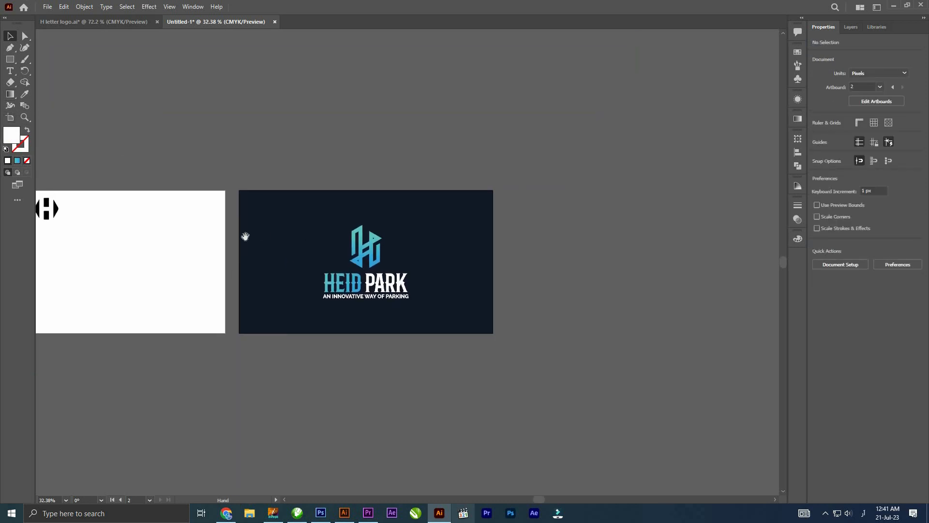
drag(243, 235, 462, 205)
drag(398, 185, 129, 169)
key(shift+o)
drag(259, 217, 511, 211)
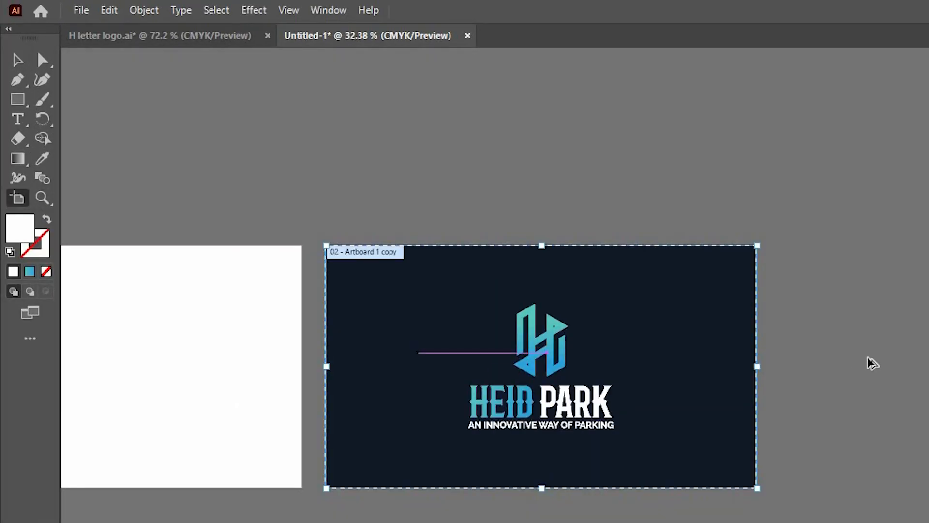
drag(873, 363, 911, 364)
key(v)
drag(566, 139, 614, 123)
drag(697, 283, 578, 244)
key(Delete)
- Place the outlined block-style H logo from the first artboard just above the new white artboard
drag(125, 190, 248, 207)
drag(141, 171, 667, 200)
drag(714, 225, 389, 231)
drag(240, 200, 334, 207)
drag(335, 207, 226, 160)
drag(256, 169, 270, 84)
- Cover the new white artboard with a 1280 by 720 px rectangle filled with pale yellow, CMYK 3, 0, 30, 0
click(21, 101)
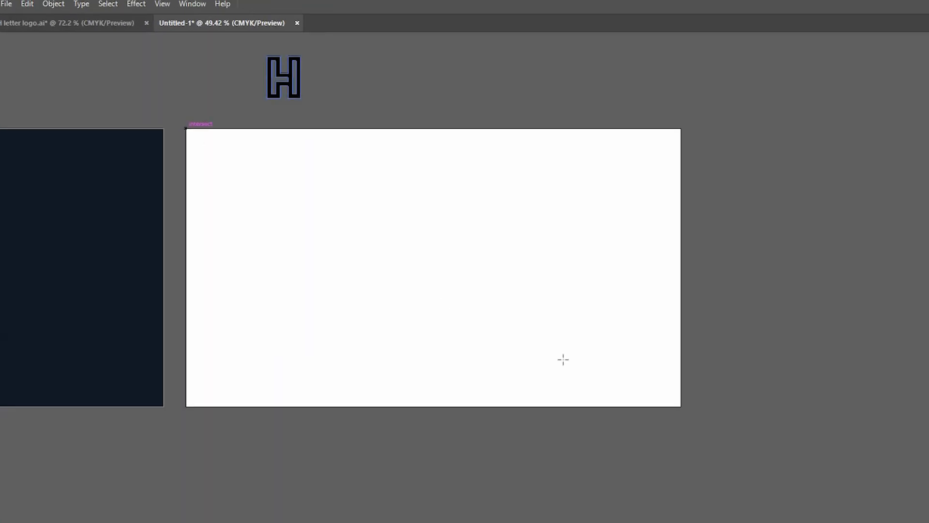
drag(186, 129, 682, 408)
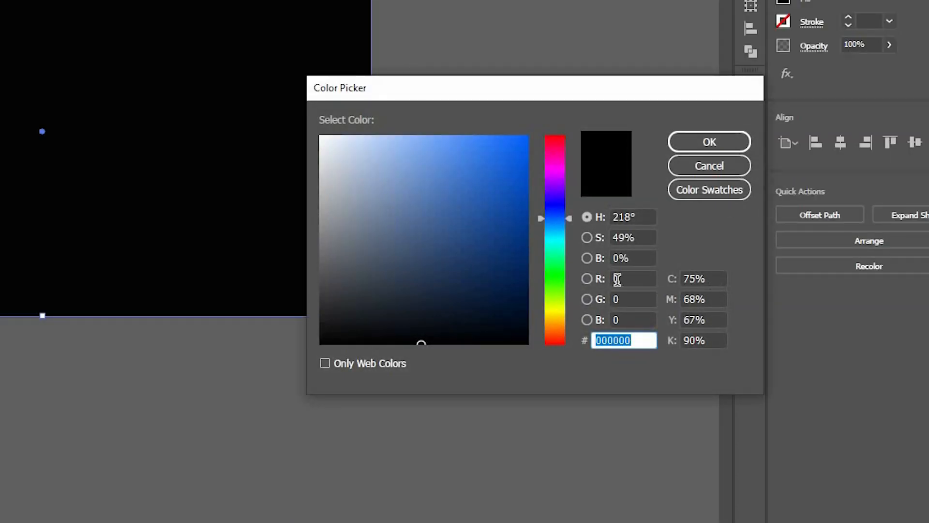
key(Tab)
key(Tab)
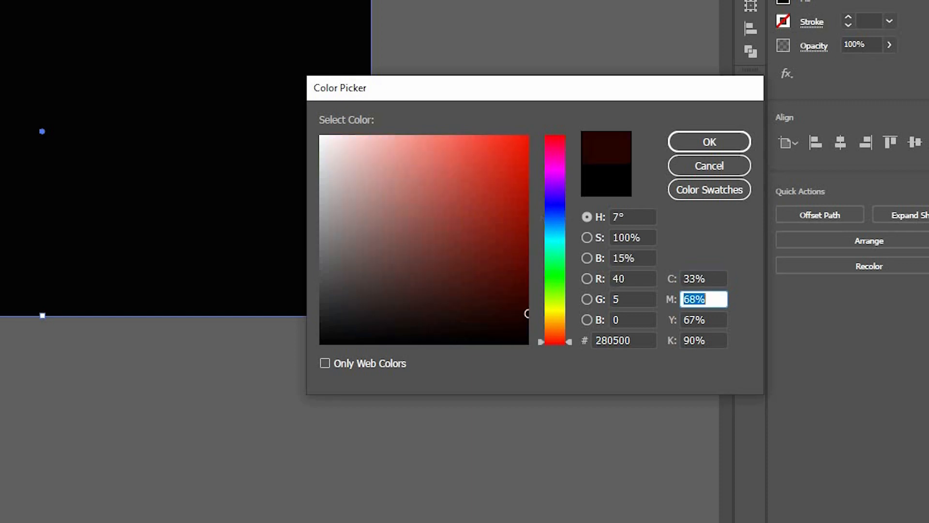
key(shift+Tab)
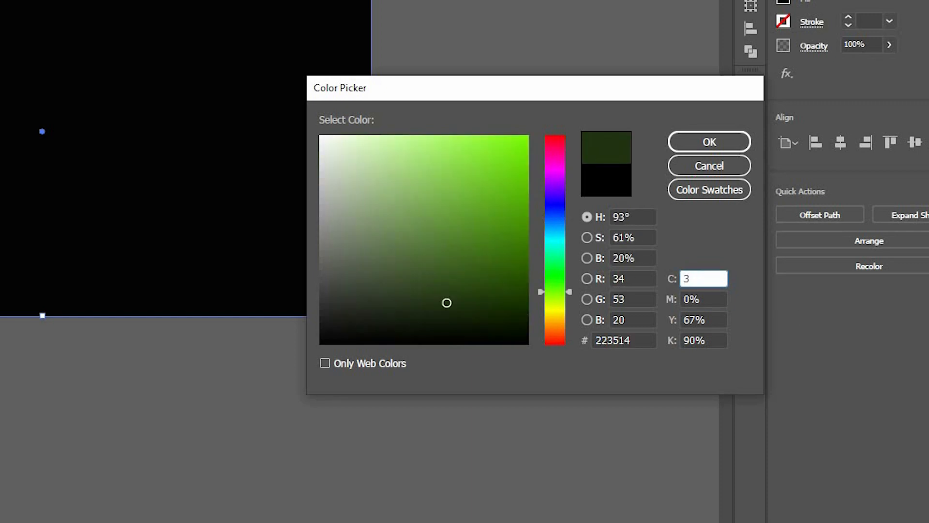
text(3)
key(Tab)
key(Tab)
key(Tab)
text(0)
key(Tab)
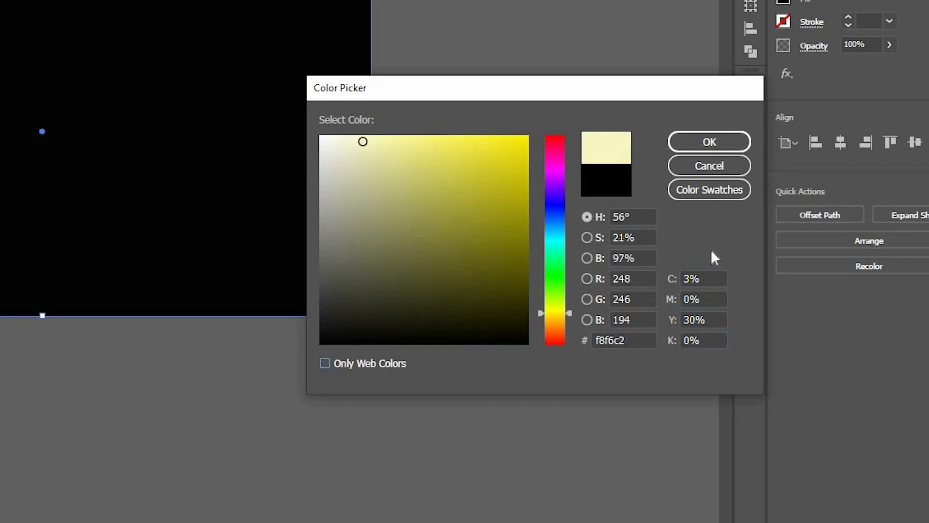
click(709, 142)
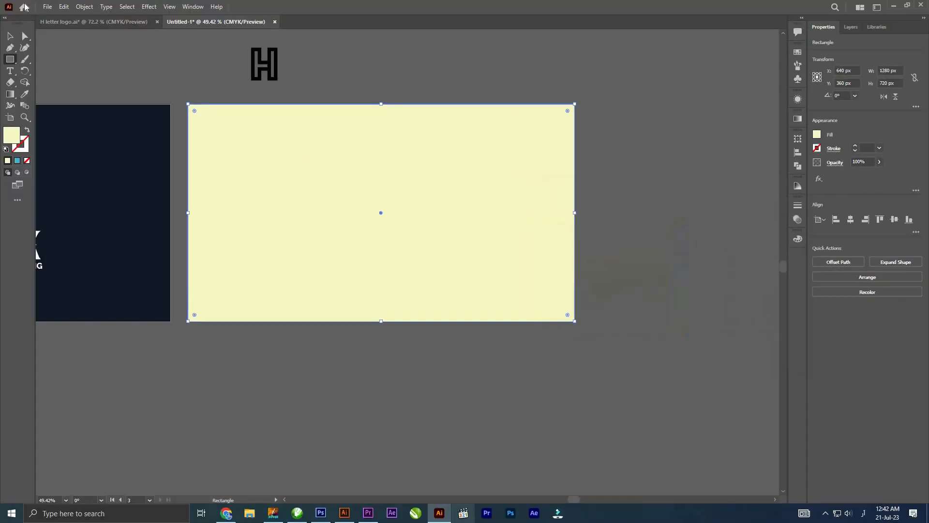
- Lock the pale yellow background rectangle
click(83, 8)
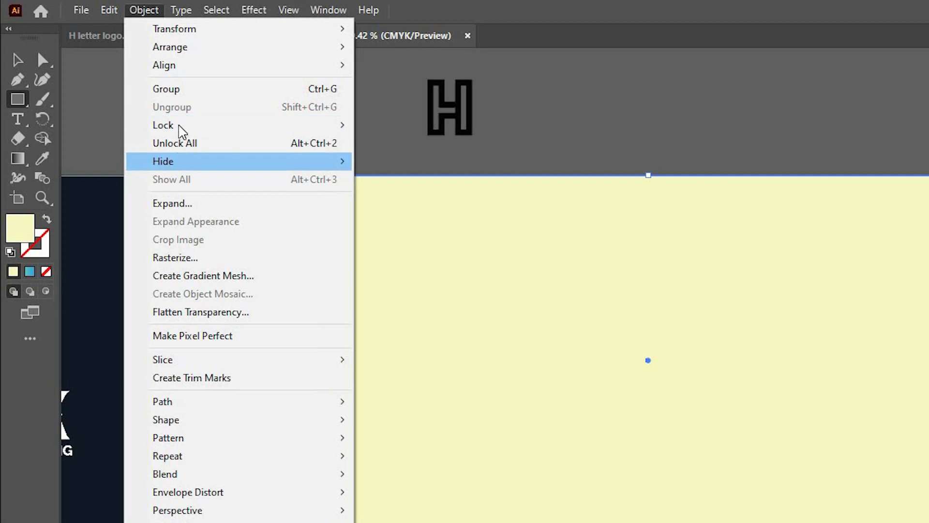
mouse_move(99, 73)
click(422, 122)
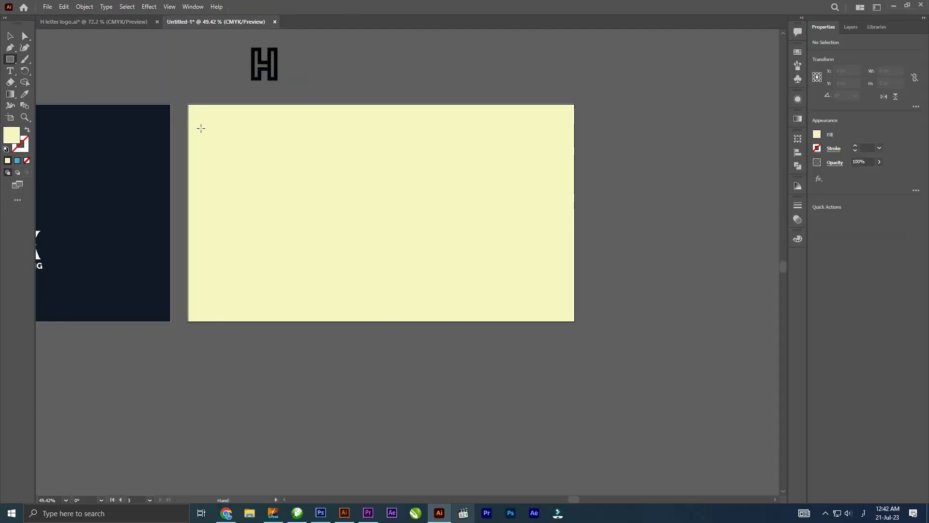
- Move the outlined block-style H logo onto the pale yellow artboard and bring it to the front
drag(343, 215, 168, 267)
key(v)
drag(172, 108, 243, 220)
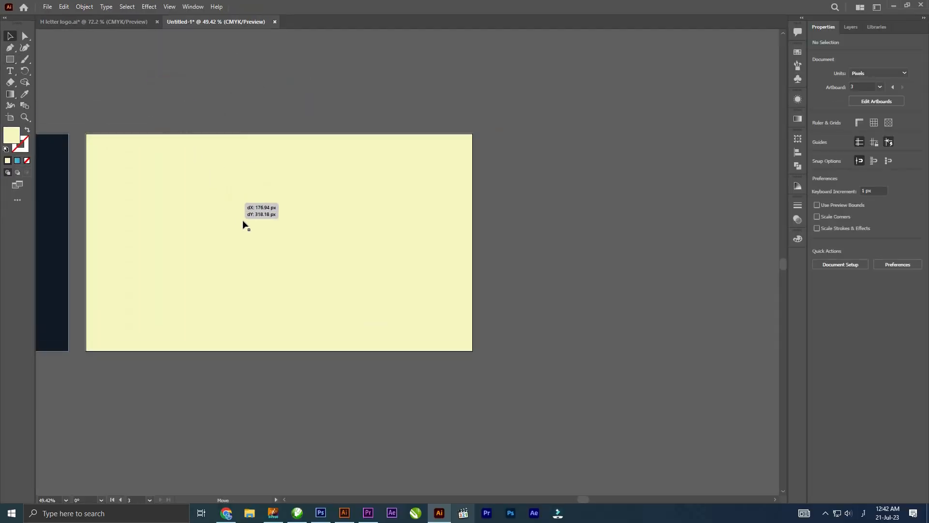
right_click(244, 221)
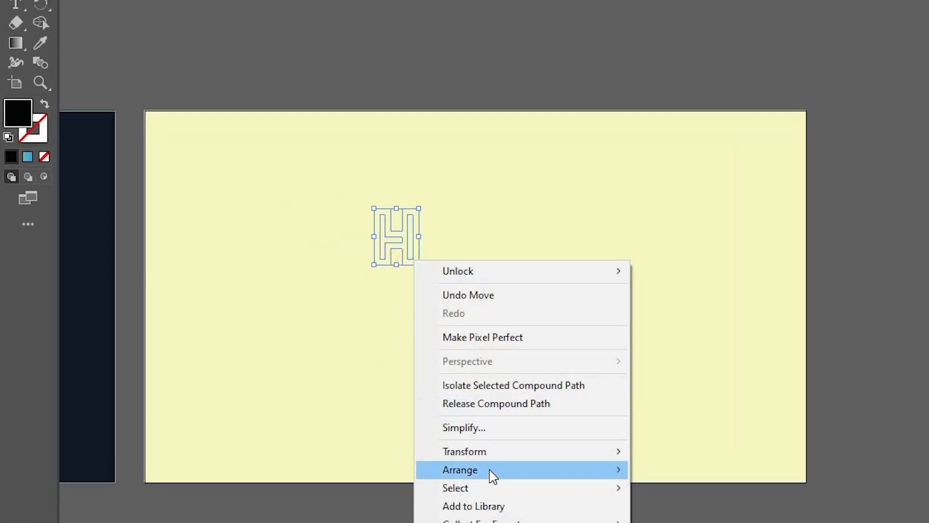
mouse_move(493, 476)
click(687, 470)
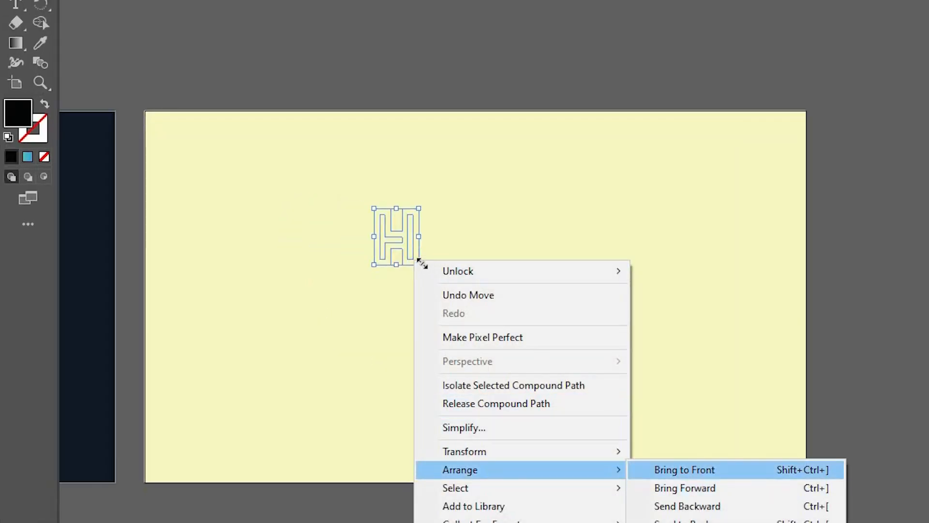
- Scale the H logo to about 103 by 129 px and position it above the middle of the pale yellow artboard
drag(246, 224, 279, 244)
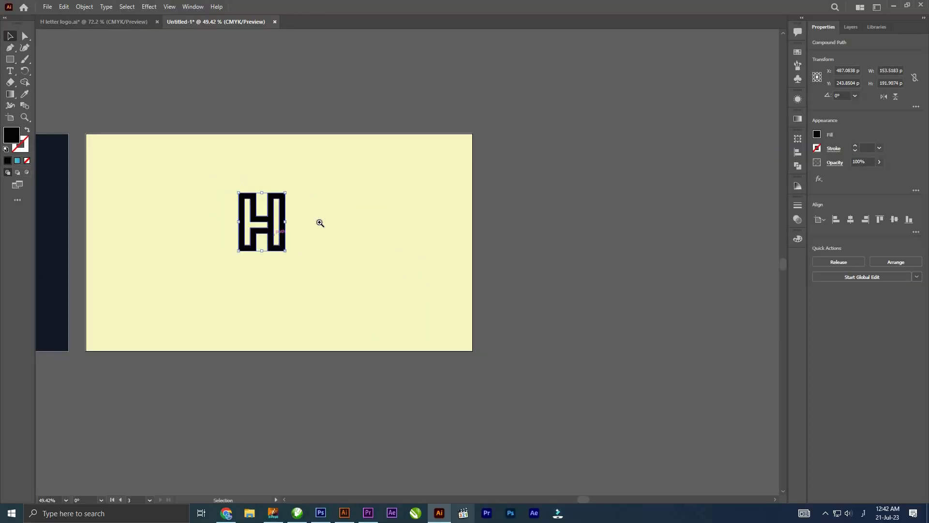
drag(232, 178, 301, 194)
drag(308, 279, 296, 268)
key(z)
drag(248, 176, 126, 124)
drag(277, 119, 307, 79)
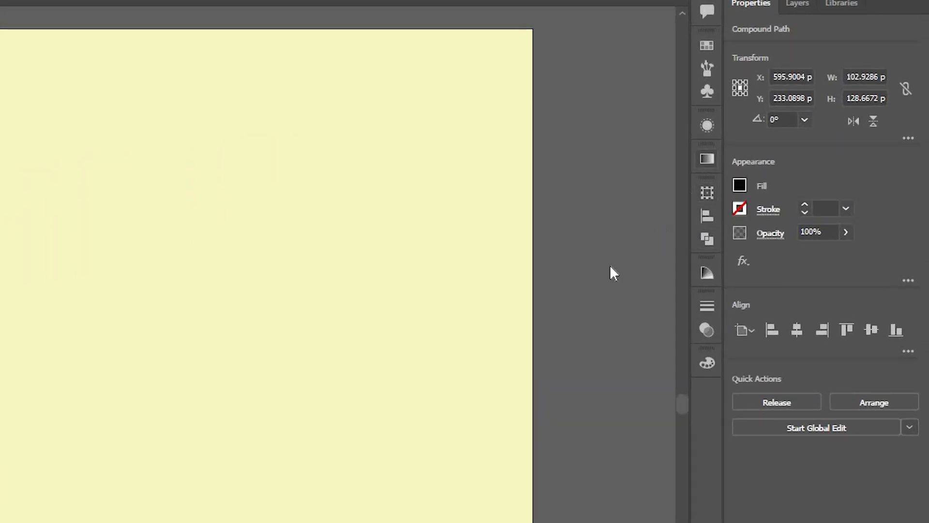
- Fill the H logo with a linear gradient and set its starting color to CMYK 85, 65, 65, 75
key(ctrl+F9)
key(period)
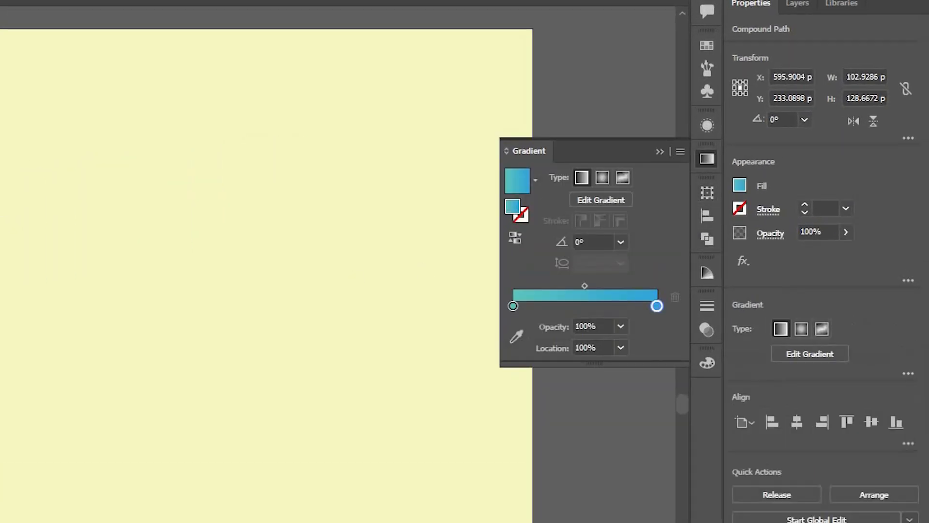
double_click(513, 306)
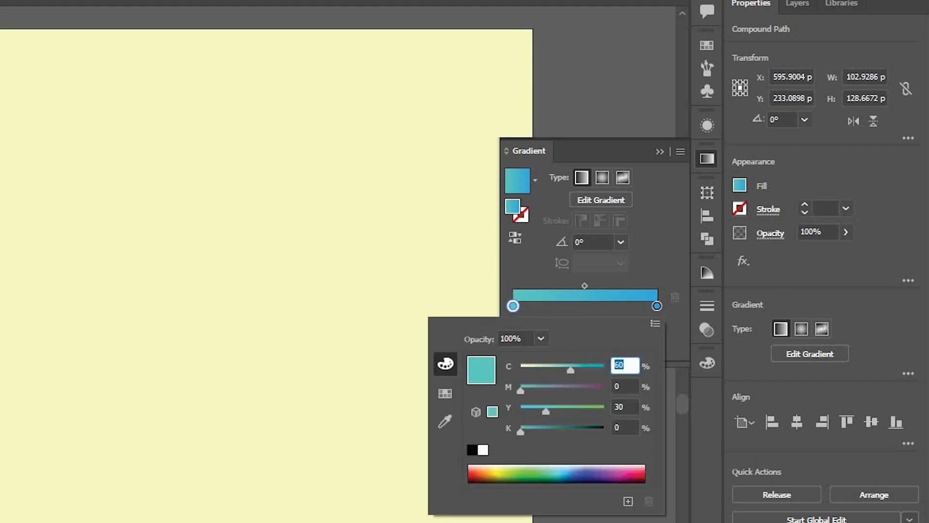
text(85)
key(Tab)
text(6)
text(65)
key(Tab)
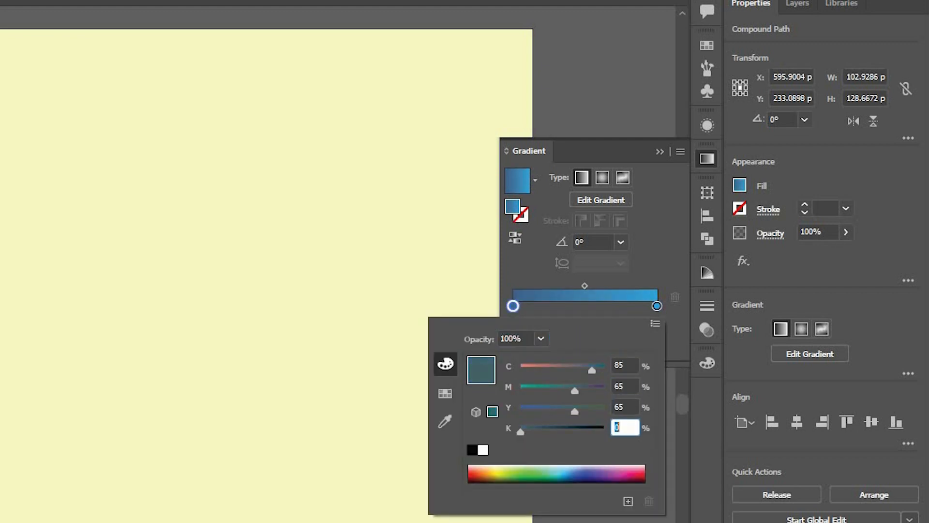
text(75)
key(Return)
- Set the gradient's end color to 80% cyan, 50% magenta and 100% yellow
double_click(657, 306)
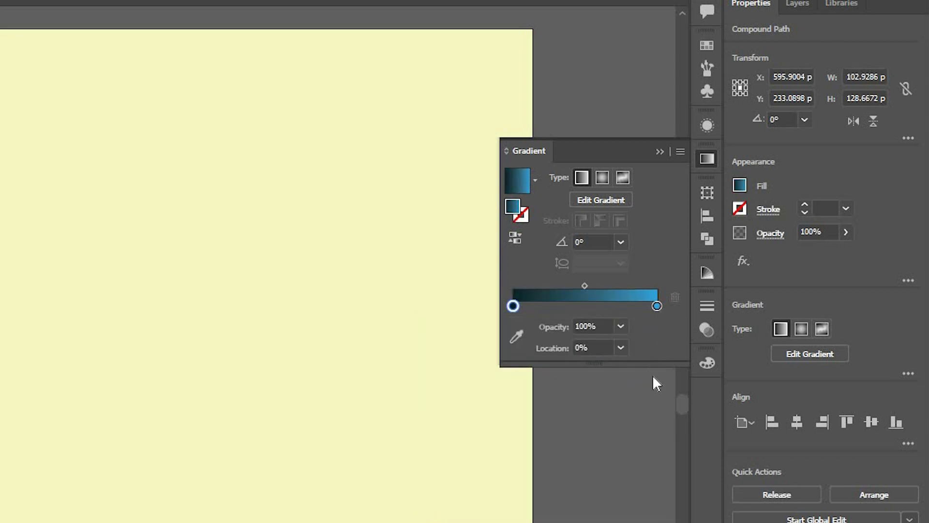
key(Tab)
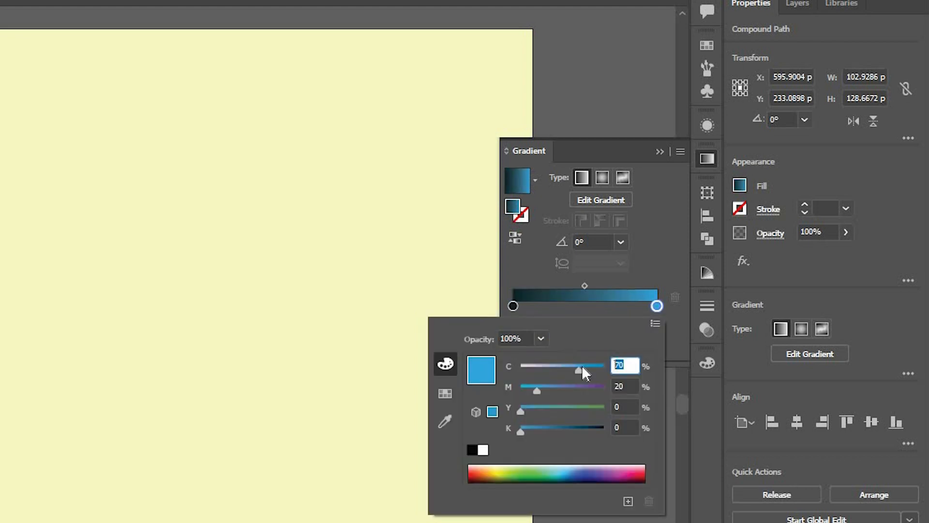
text(80)
key(Tab)
text(50)
key(Tab)
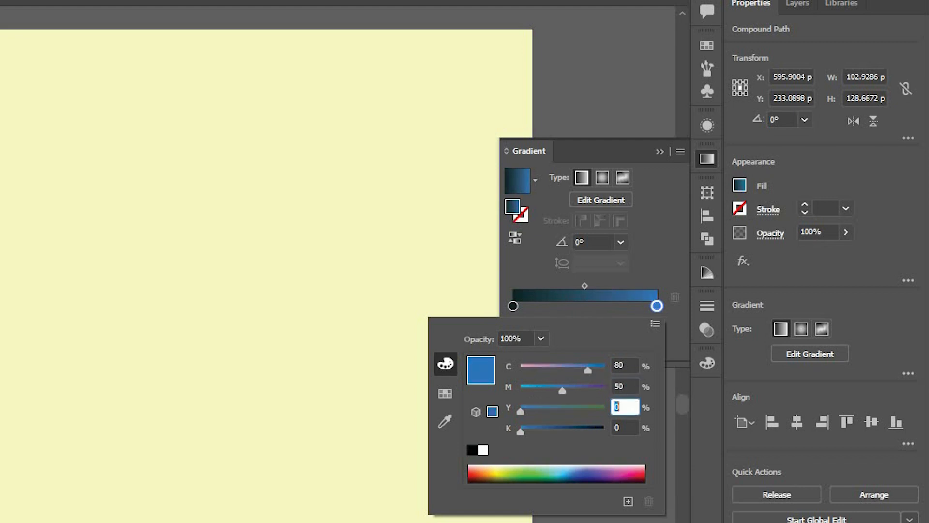
text(100)
key(Return)
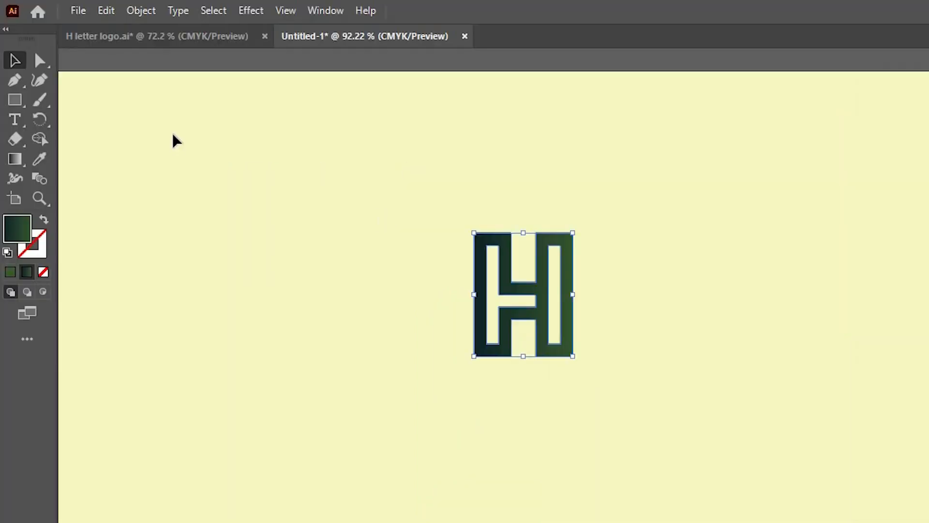
- Run the H logo's gradient vertically from the dark color at the top to green below, and enlarge the logo
click(18, 159)
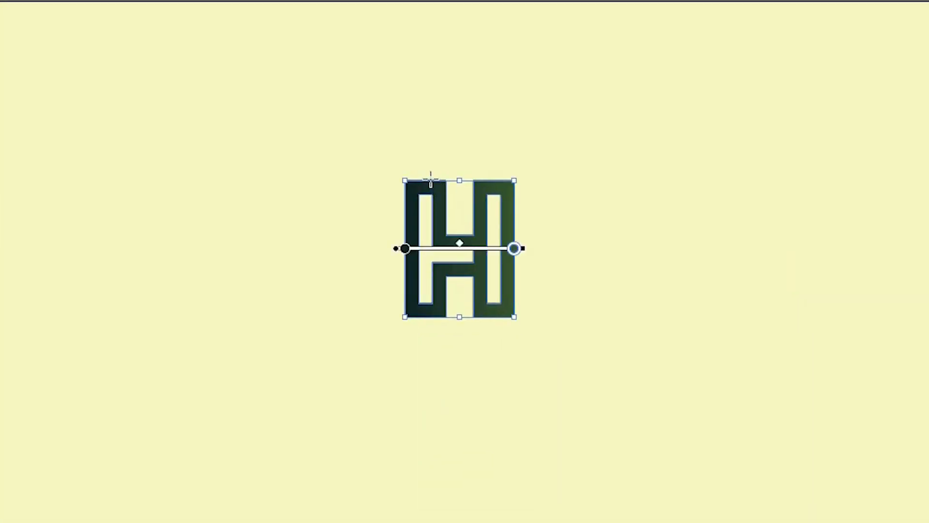
mouse_move(430, 178)
mouse_down()
mouse_move(429, 306)
mouse_move(432, 252)
mouse_move(431, 266)
mouse_up()
key(v)
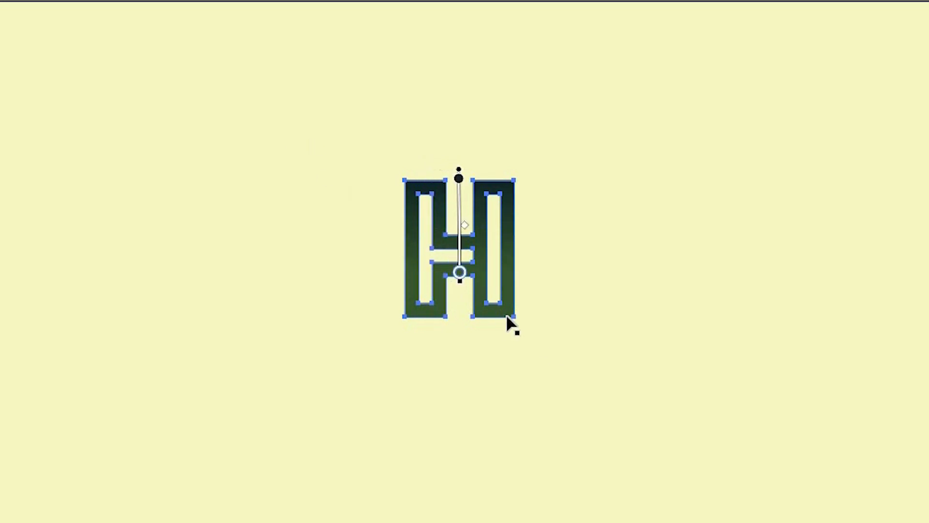
click(524, 320)
click(506, 316)
drag(514, 317, 530, 335)
click(101, 181)
- Add the text HEID PARK, enlarge it to about 84 pt and place it directly beneath the H logo
click(18, 119)
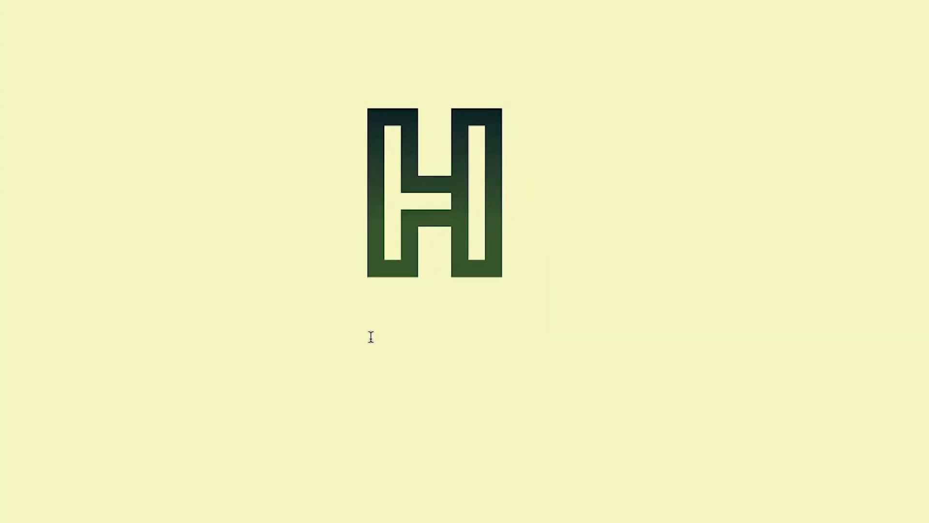
click(462, 458)
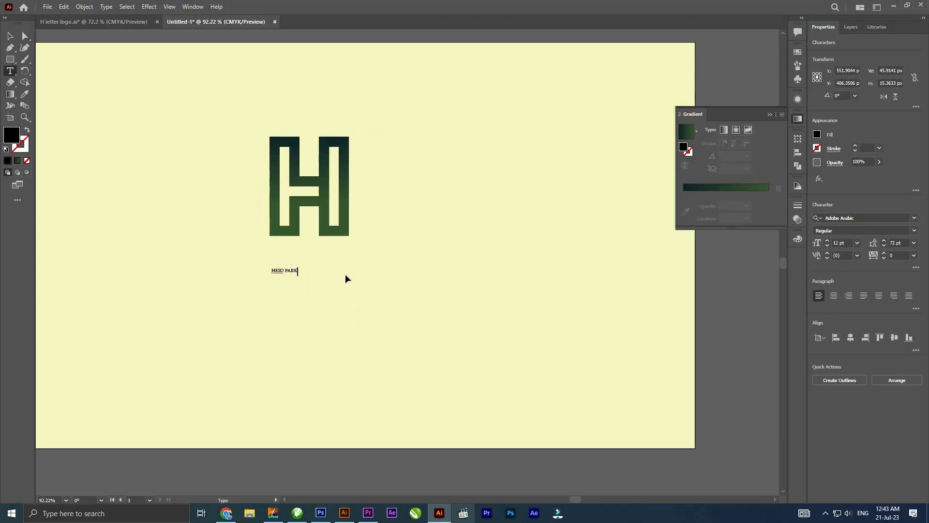
key(Escape)
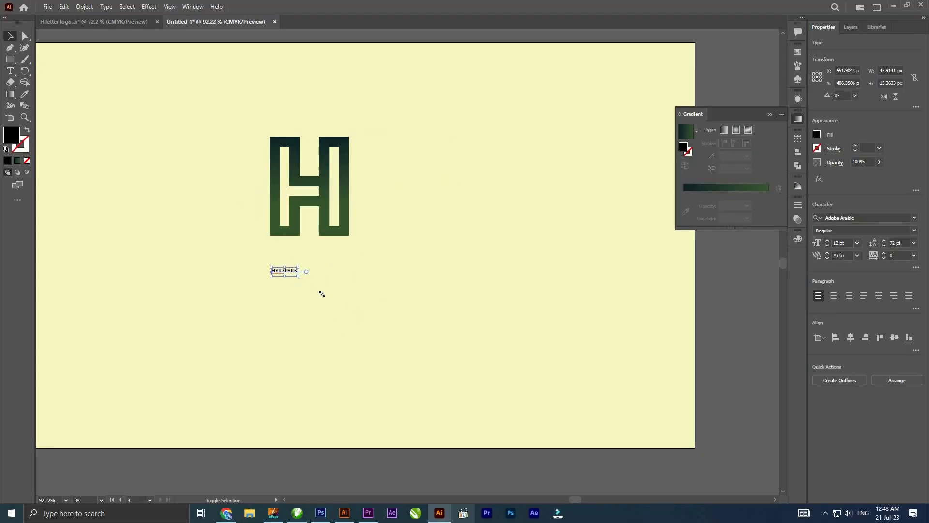
drag(442, 362, 452, 328)
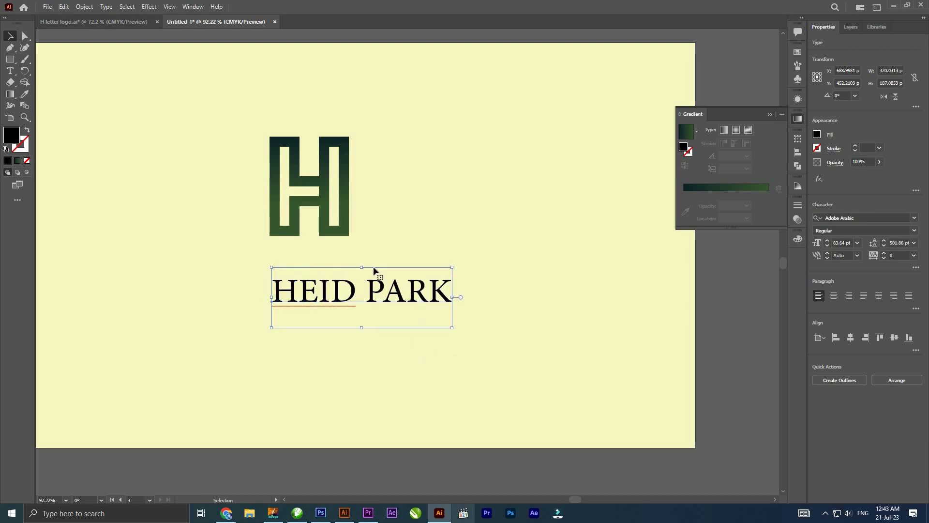
drag(374, 270, 331, 244)
- Set the HEID PARK text in Raleway ExtraBold at about 94 pt and reposition it just below the H logo
click(859, 218)
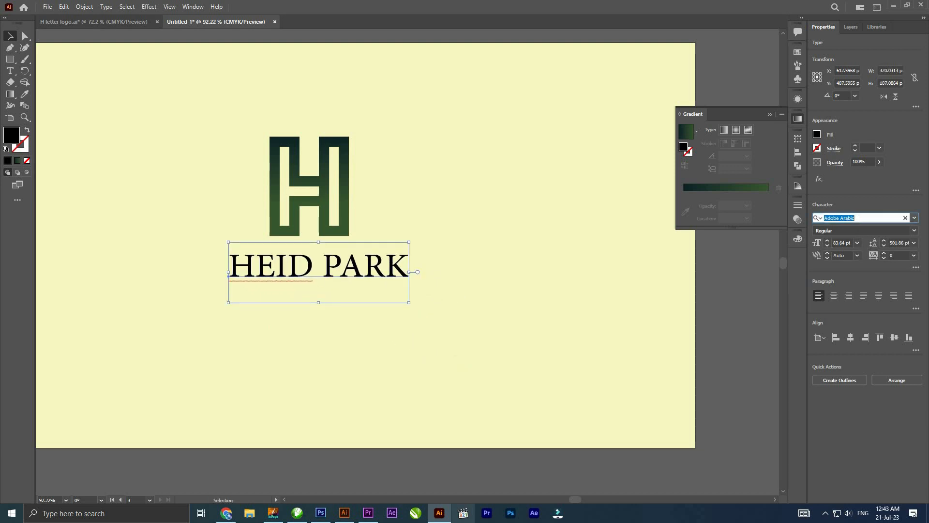
text(RAL)
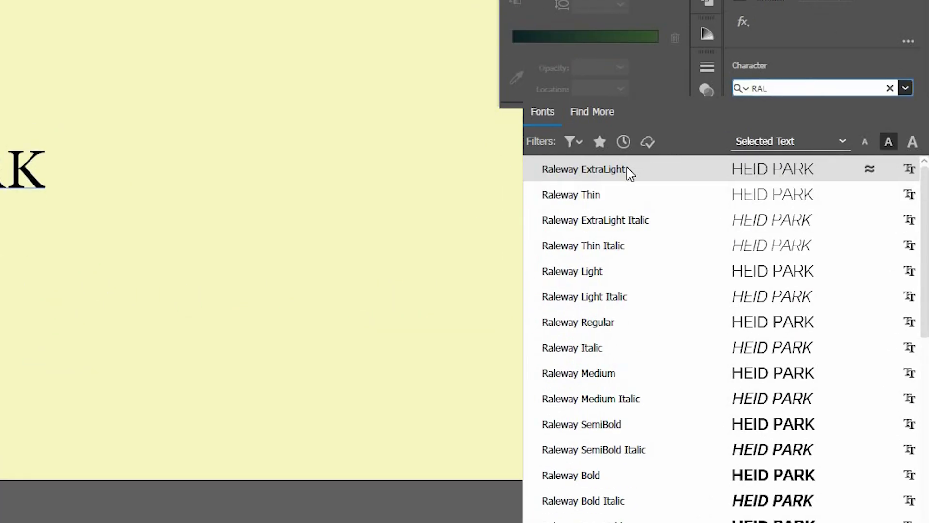
key(Return)
click(905, 110)
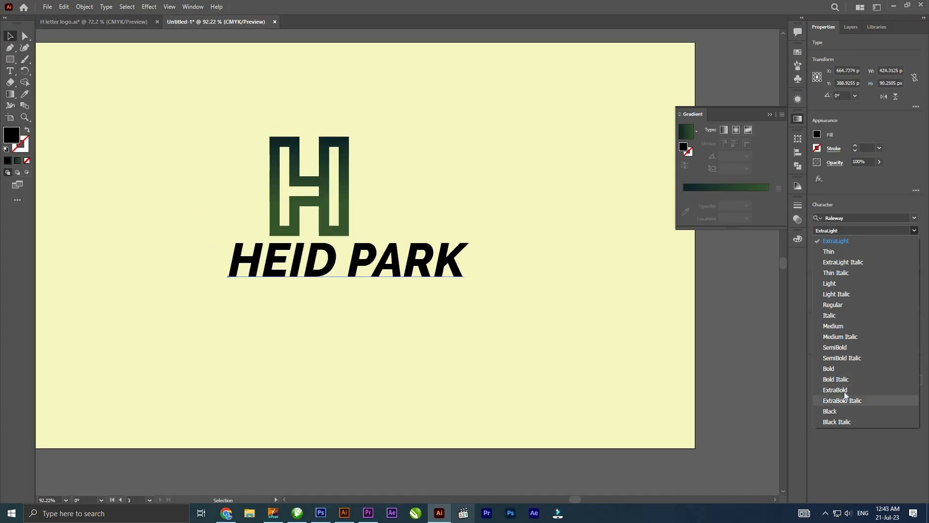
drag(461, 262, 439, 273)
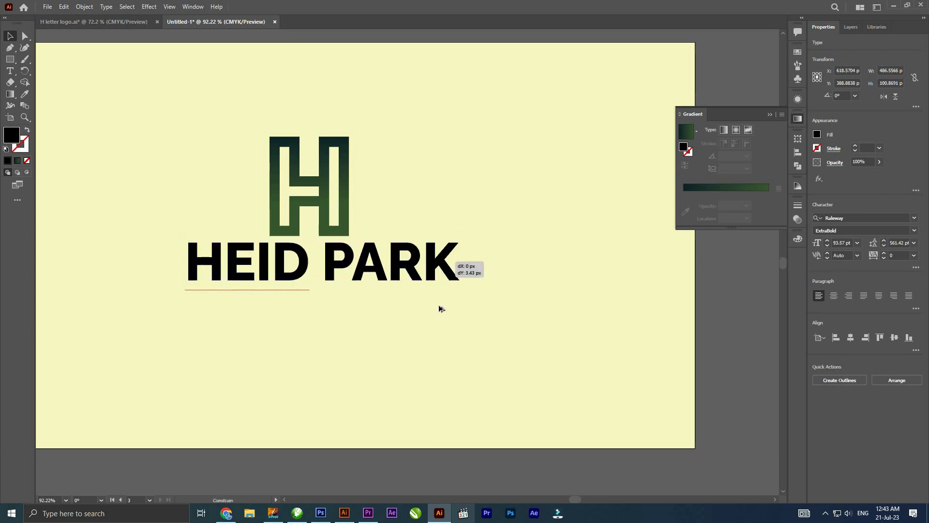
- Ungroup the HEID PARK logo on the dark artboard and copy its tagline to below the lettering on the yellow artboard
scroll(491, 352, down, 5)
drag(96, 335, 210, 327)
click(207, 332)
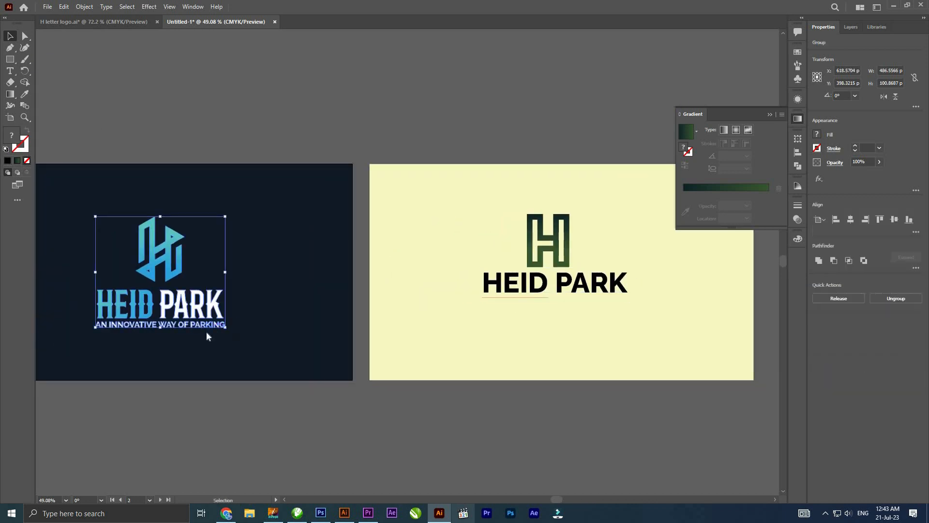
right_click(199, 321)
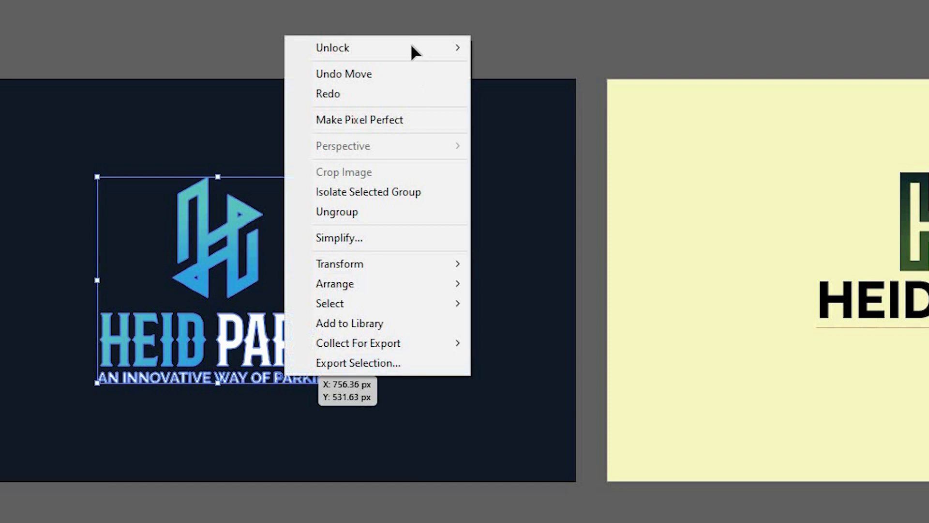
click(346, 212)
click(312, 391)
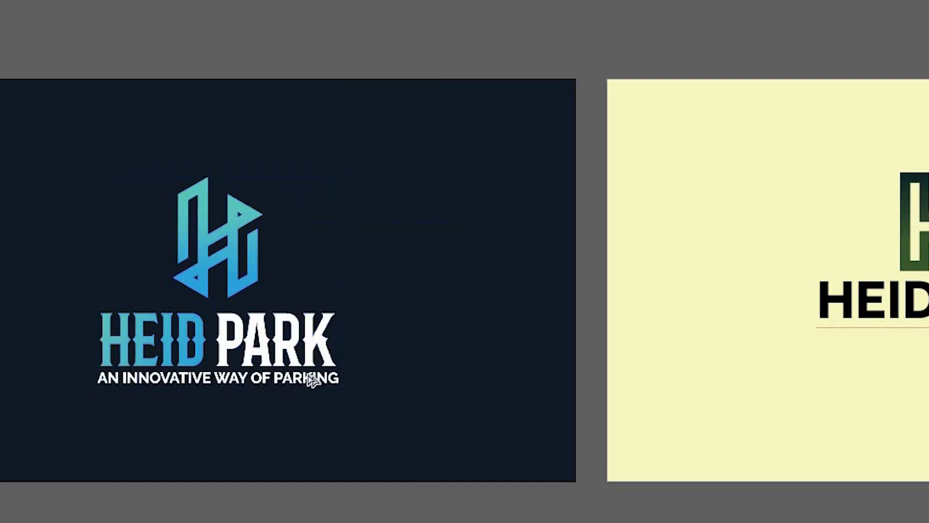
drag(311, 378, 900, 365)
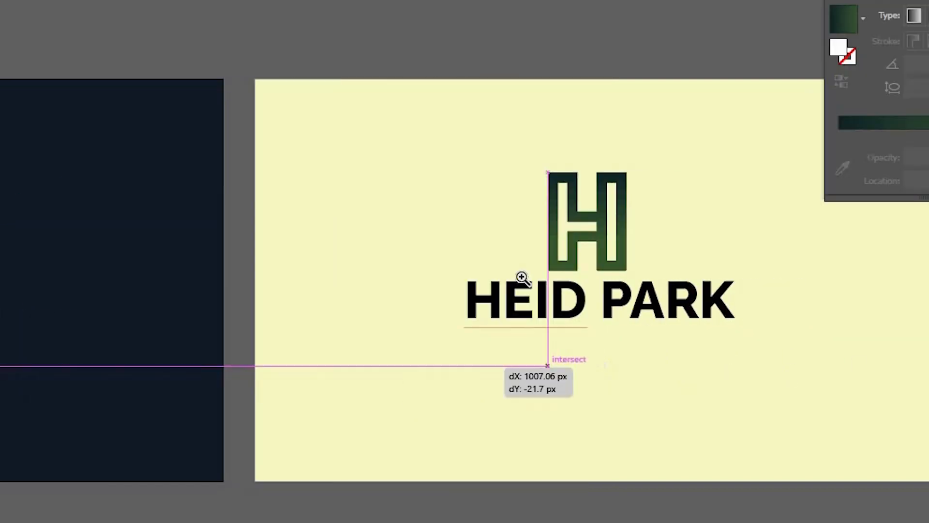
- Bring the copied tagline to the front and give it the black fill of the HEID PARK lettering
drag(521, 277, 341, 368)
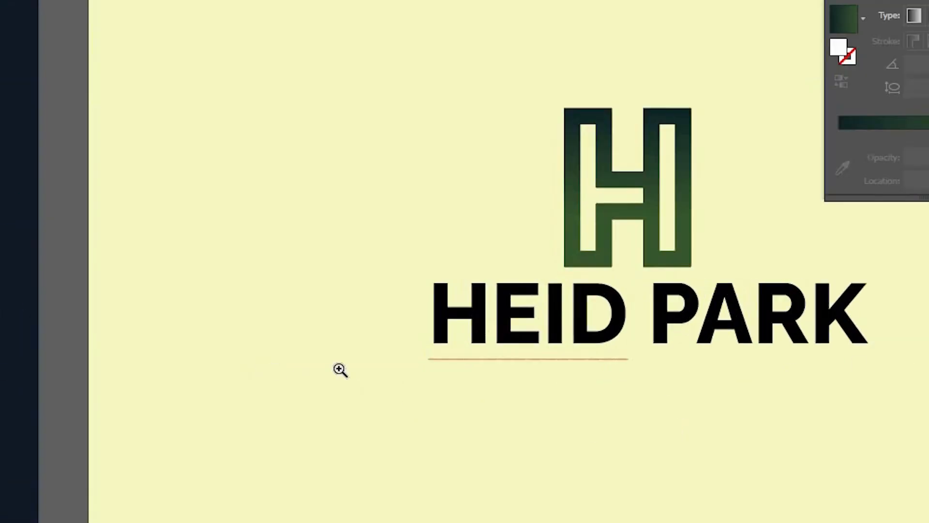
right_click(339, 346)
mouse_move(369, 388)
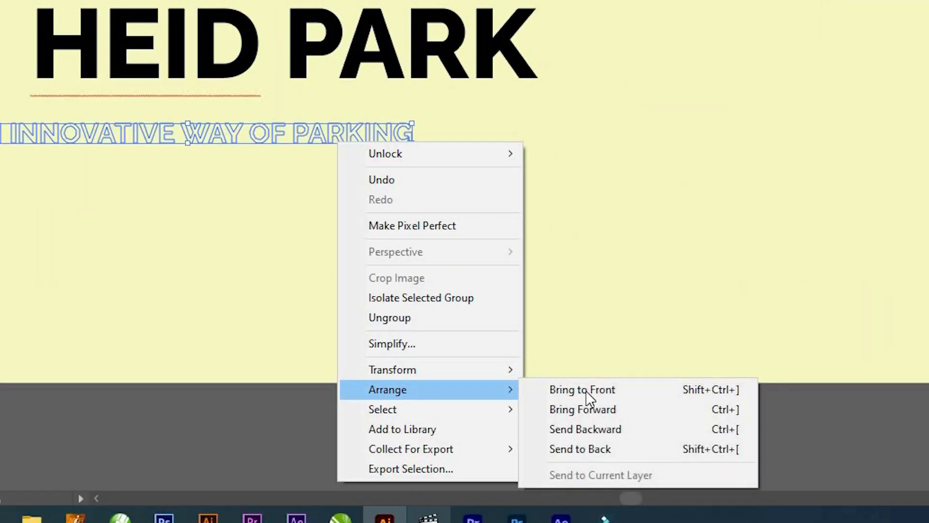
click(582, 389)
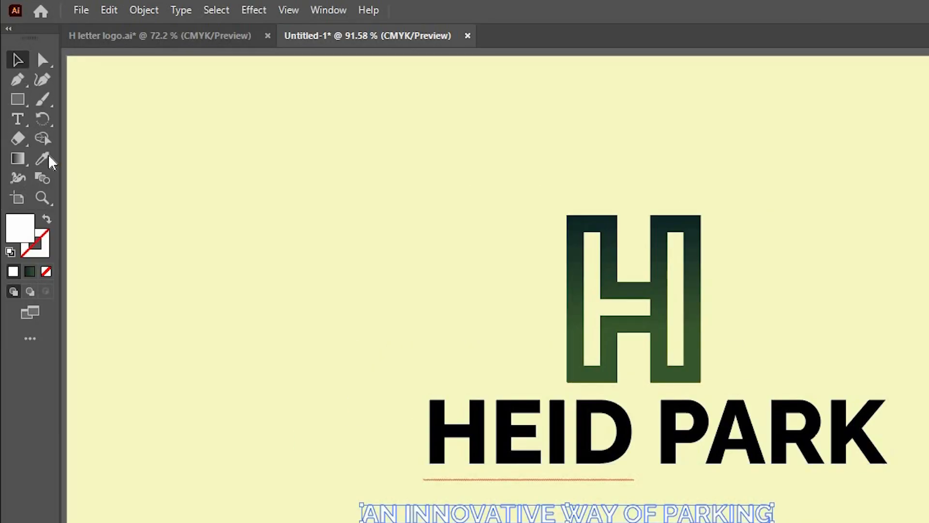
click(47, 156)
click(346, 239)
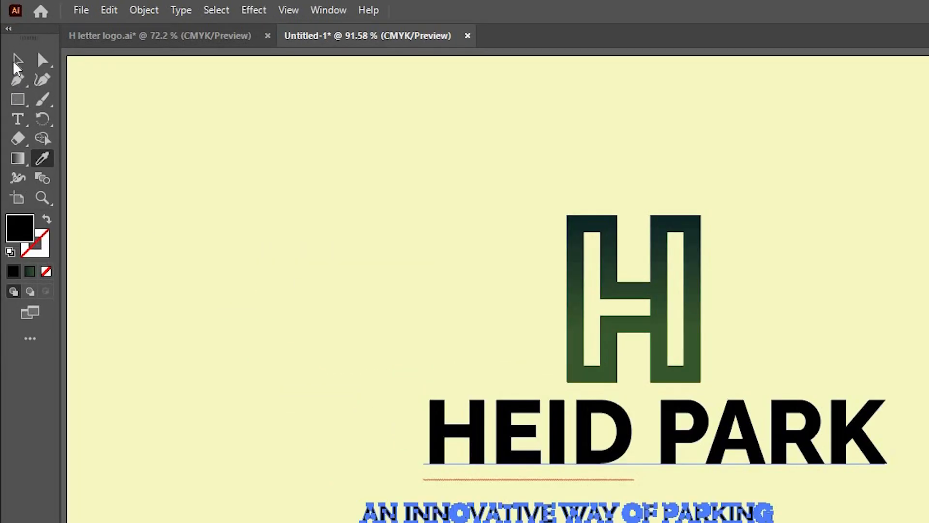
- Give the tagline a dark grey fill and move it directly beneath the HEID PARK lettering
click(9, 38)
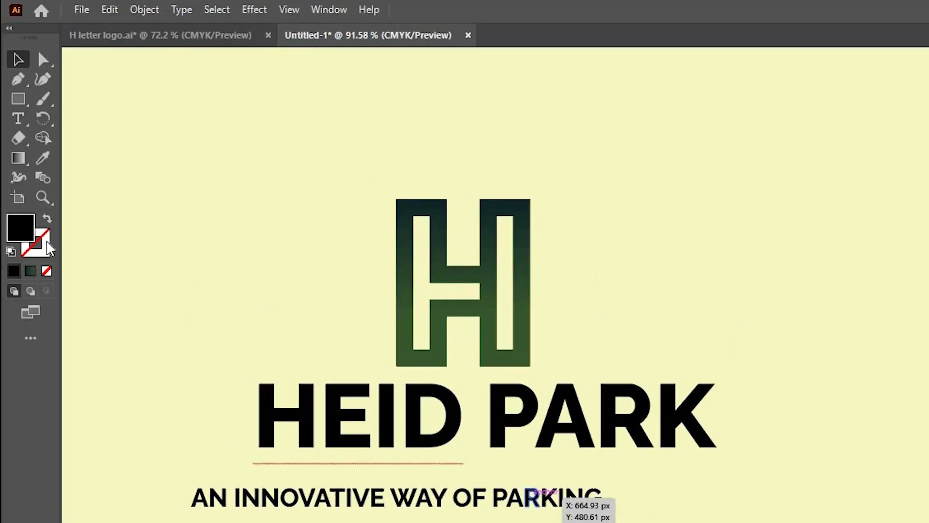
double_click(21, 228)
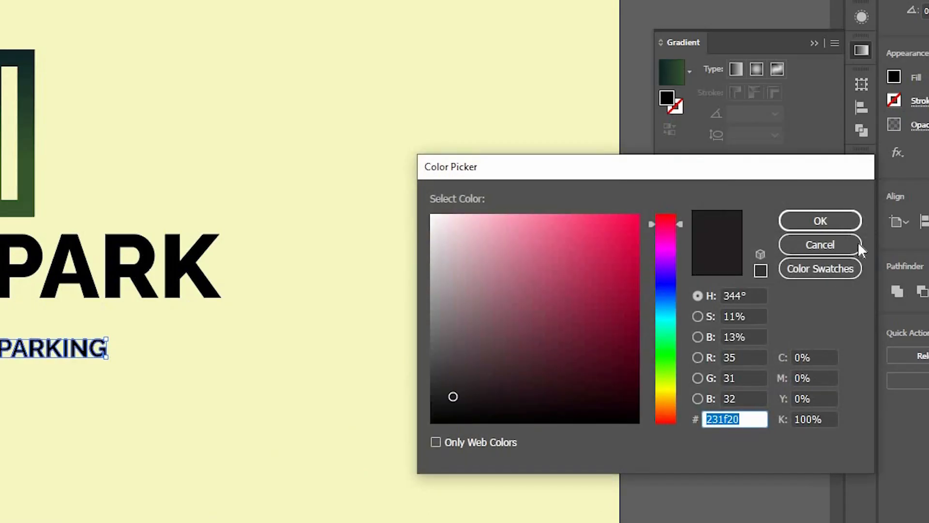
click(438, 369)
click(821, 222)
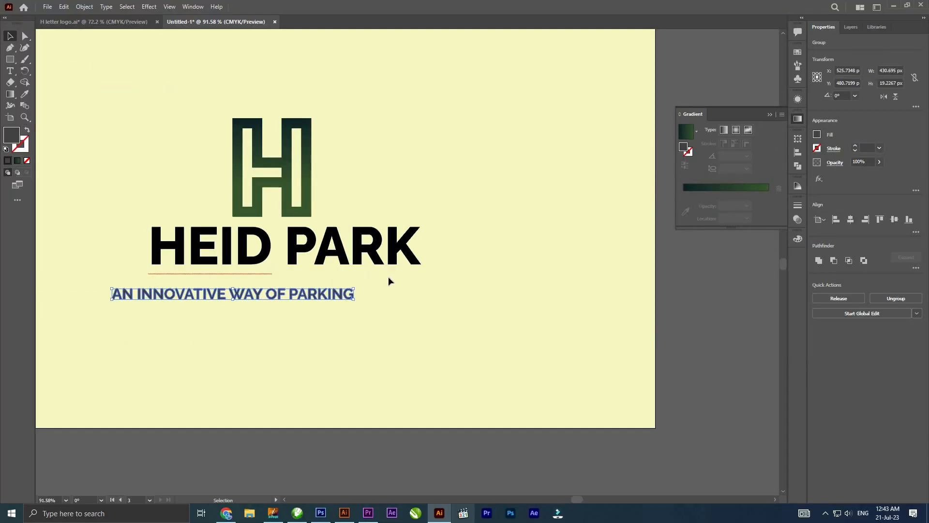
drag(344, 296, 387, 280)
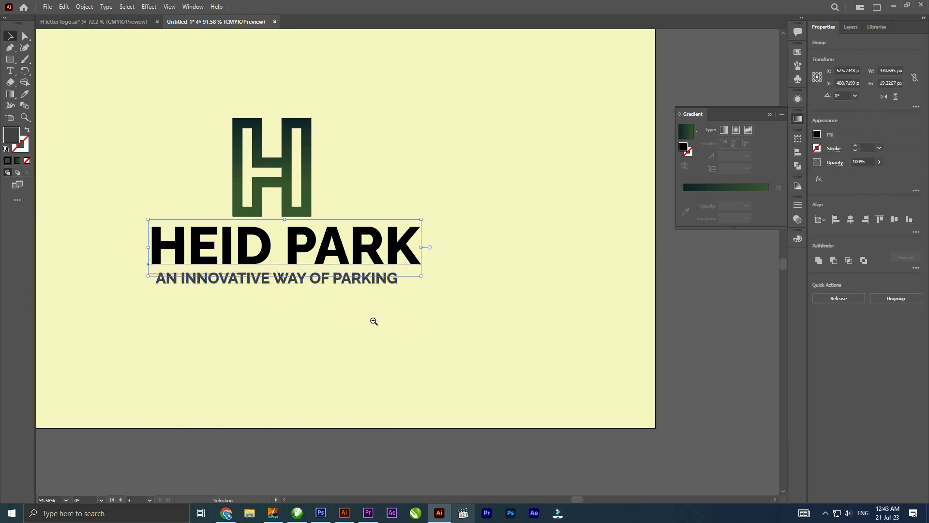
- Convert the HEID PARK text to outlines and ungroup its letters
drag(276, 285, 218, 270)
scroll(265, 294, down, 1)
drag(244, 240, 288, 263)
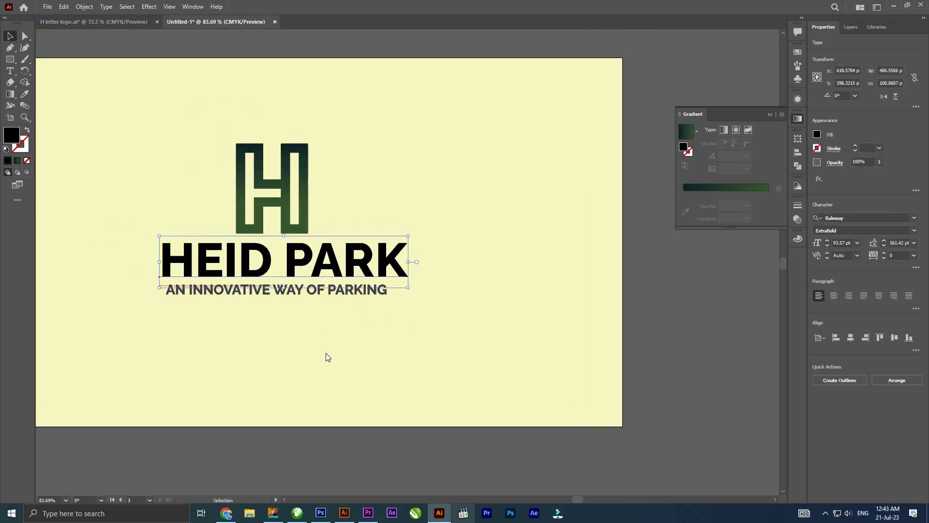
right_click(286, 255)
click(310, 353)
scroll(326, 292, up, 4)
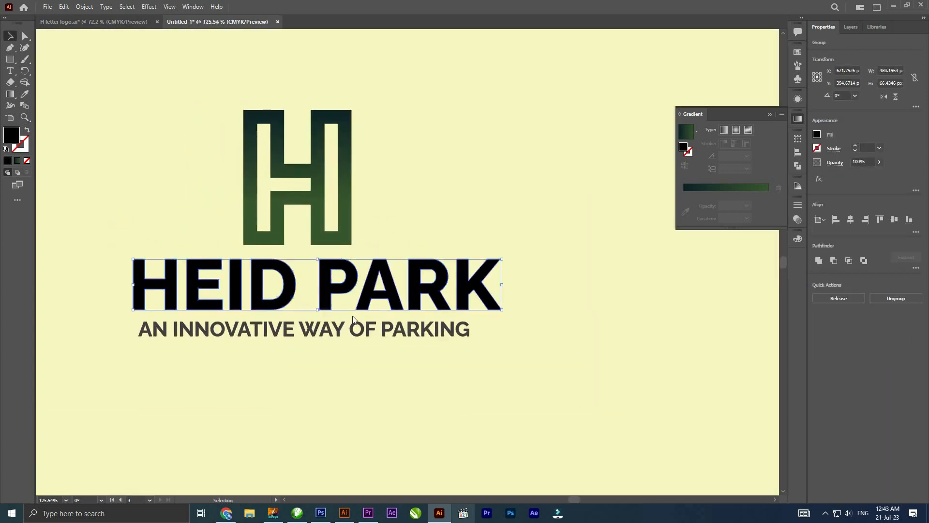
right_click(328, 272)
click(354, 368)
- Fill the word HEID with dark teal at C 85%, M 65%, Y 65%, K 70%
shift+click(174, 283)
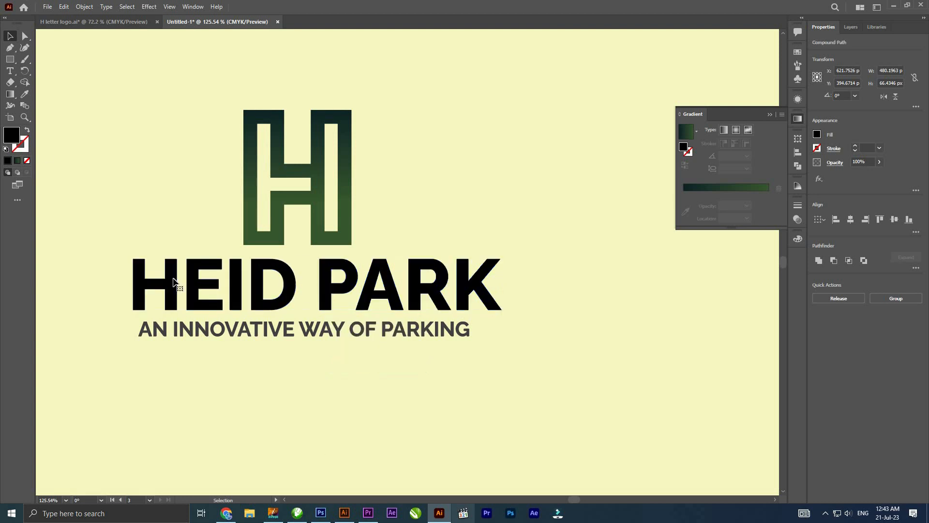
double_click(11, 136)
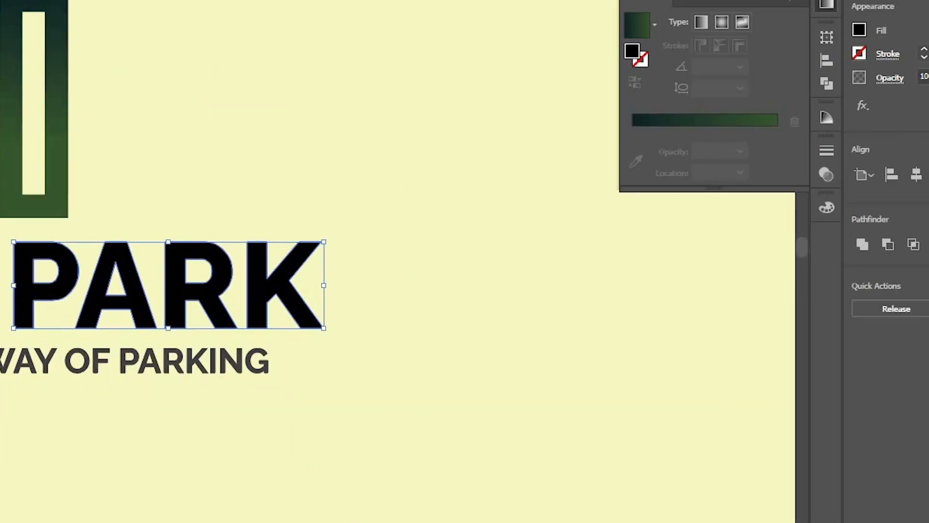
key(Tab)
text(8)
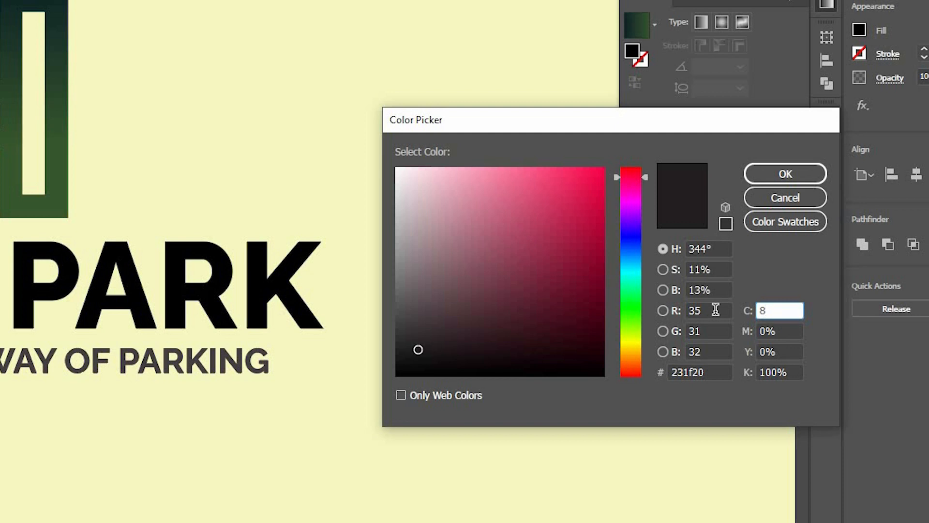
text(5)
key(Tab)
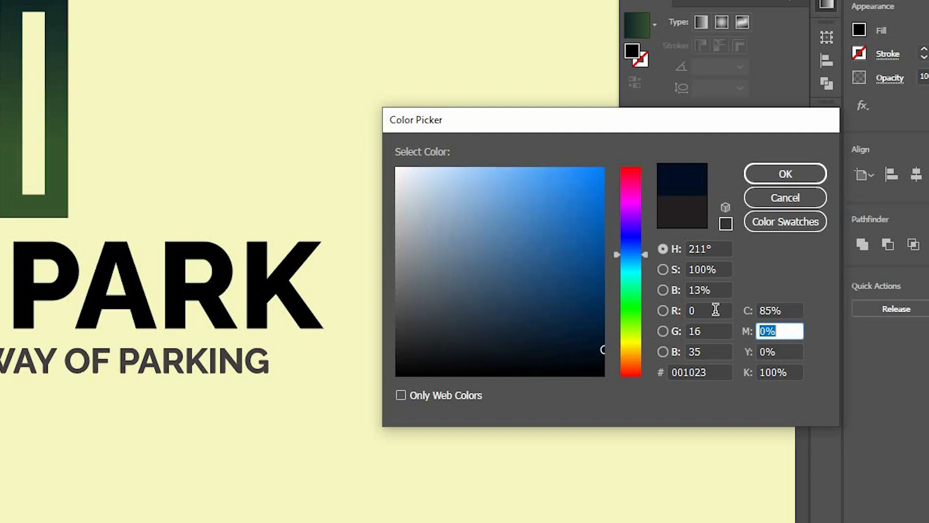
text(65)
key(Tab)
text(65)
key(Tab)
text(70)
key(Return)
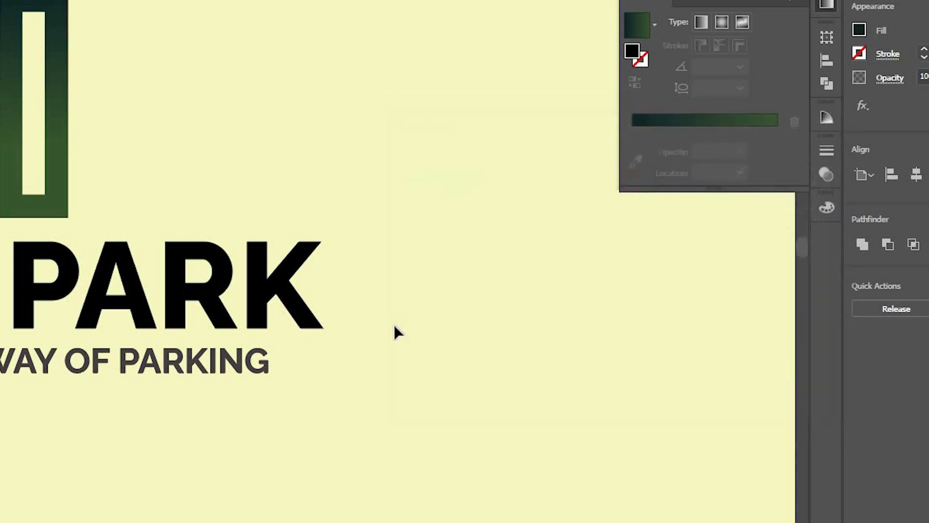
- Fill the word PARK with green using C 80%, M 50% and Y 100%
click(353, 278)
click(354, 279)
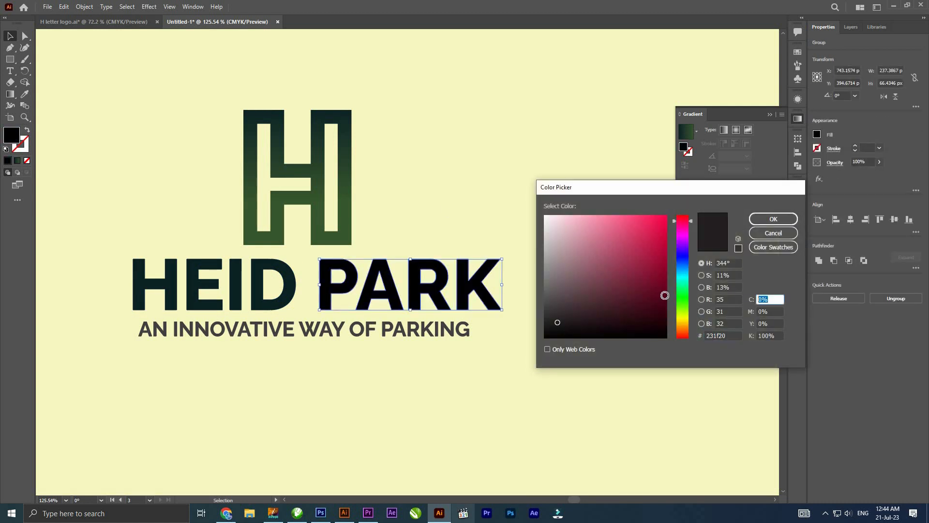
text(80)
key(Tab)
text(50)
key(Tab)
text(10)
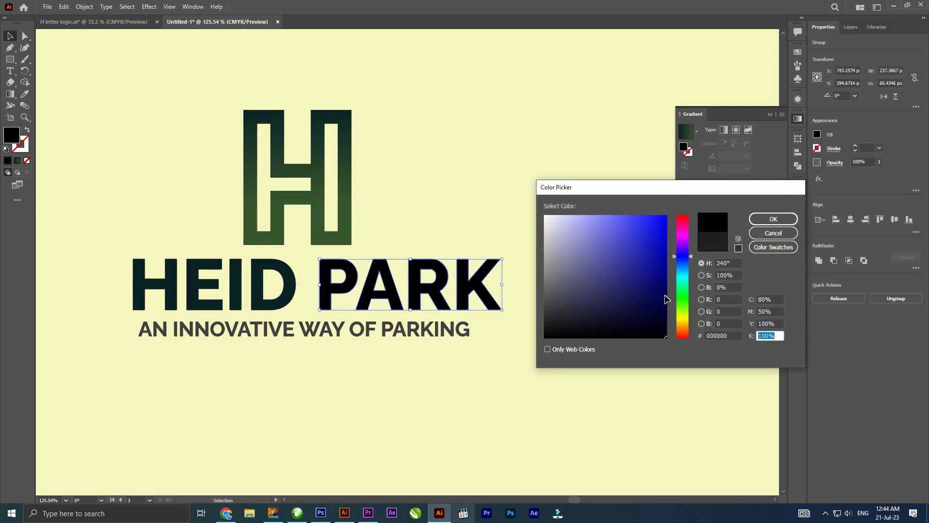
key(Escape)
click(505, 368)
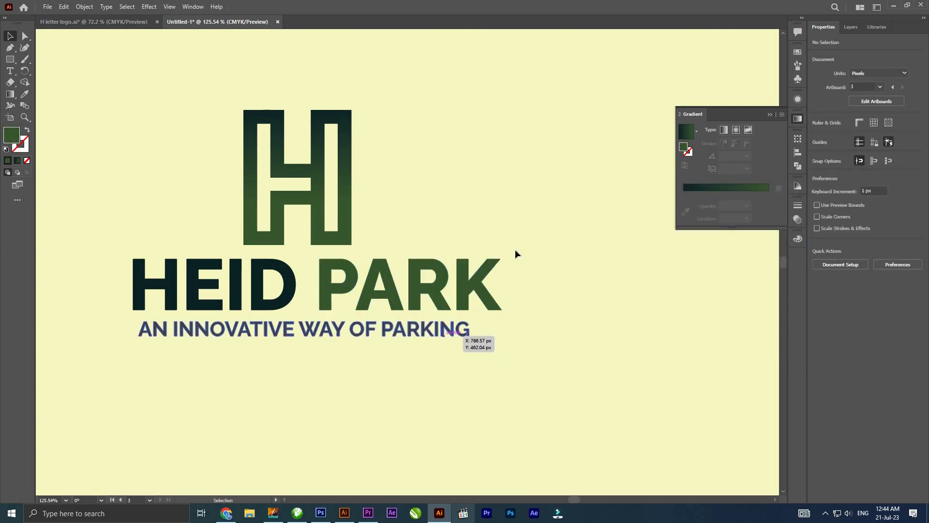
- Group the letters of HEID and PARK into one object
click(450, 329)
click(285, 286)
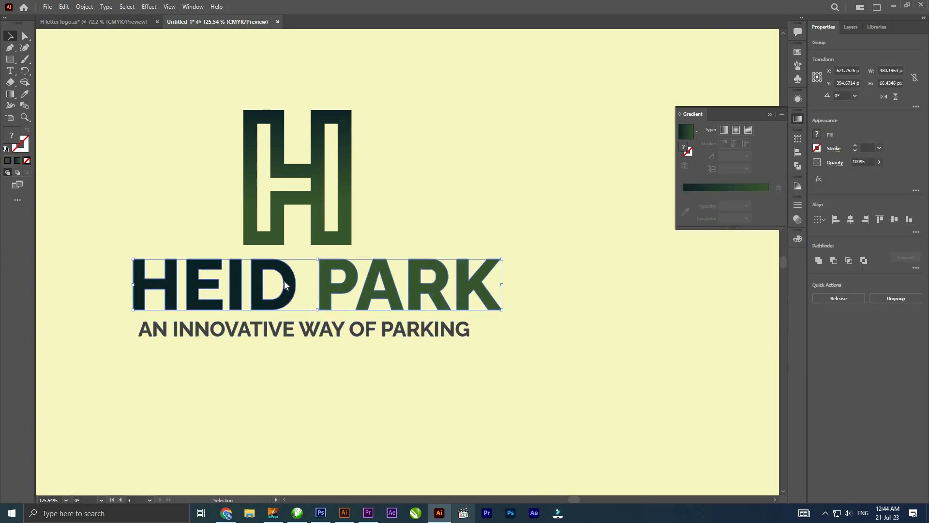
right_click(285, 284)
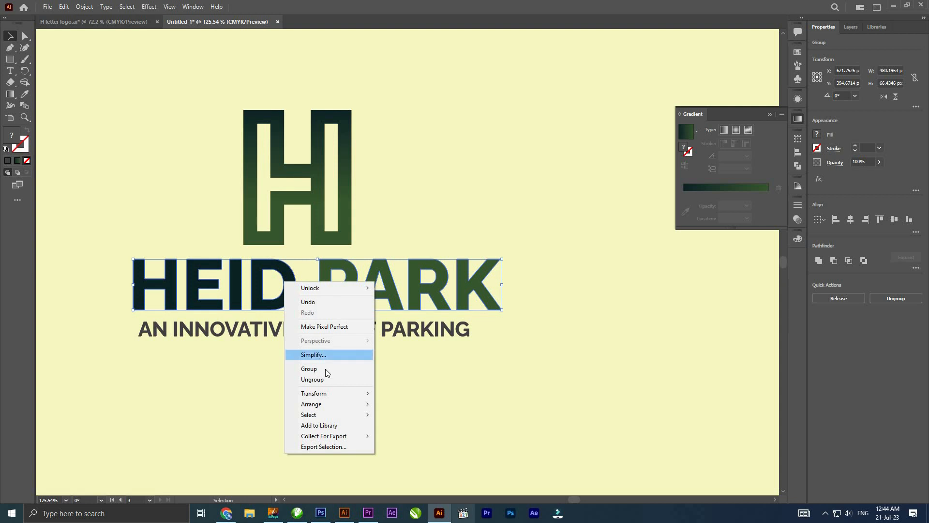
click(355, 368)
- Align the H logo, HEID PARK lettering and tagline on their horizontal centres and group them
shift+click(356, 328)
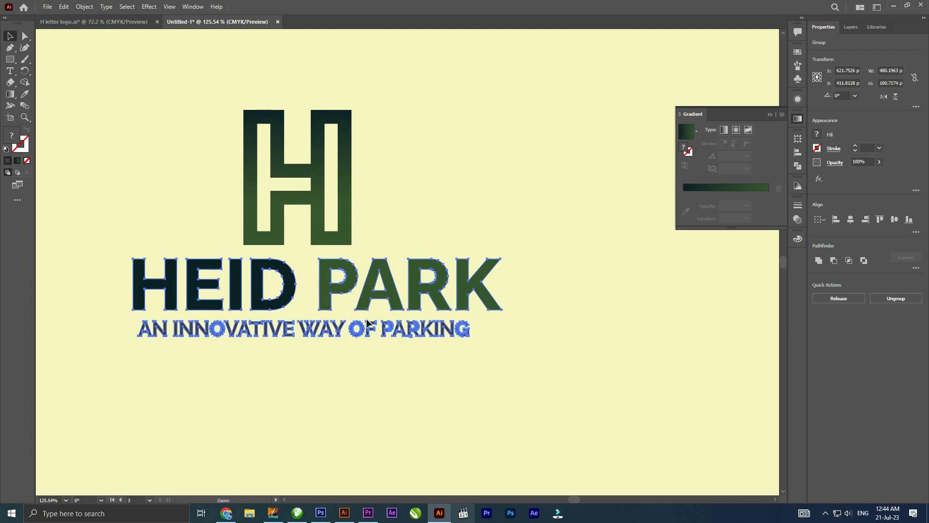
drag(389, 326, 369, 303)
shift+click(355, 296)
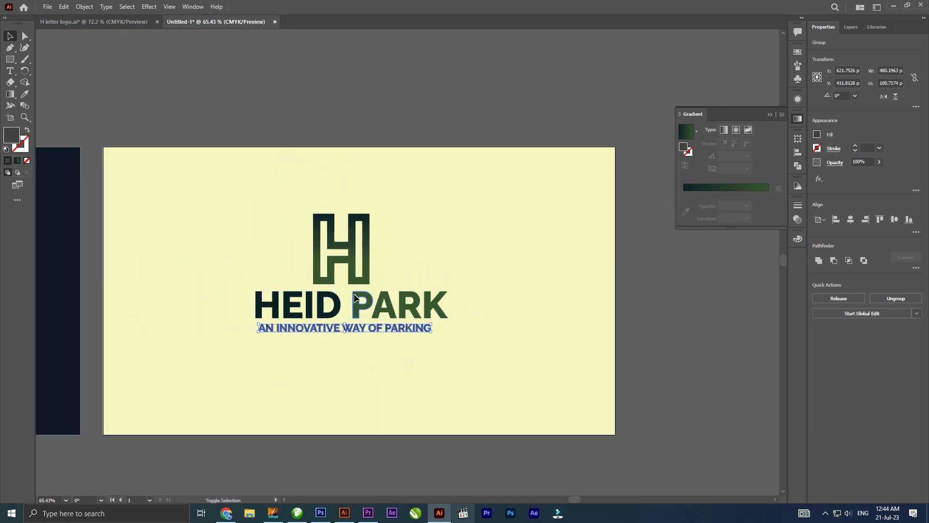
shift+click(396, 309)
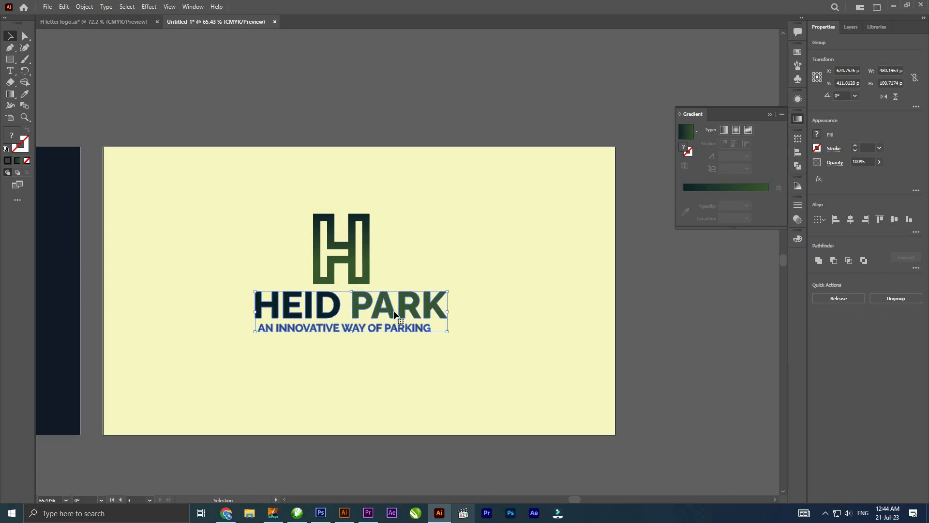
shift+click(317, 227)
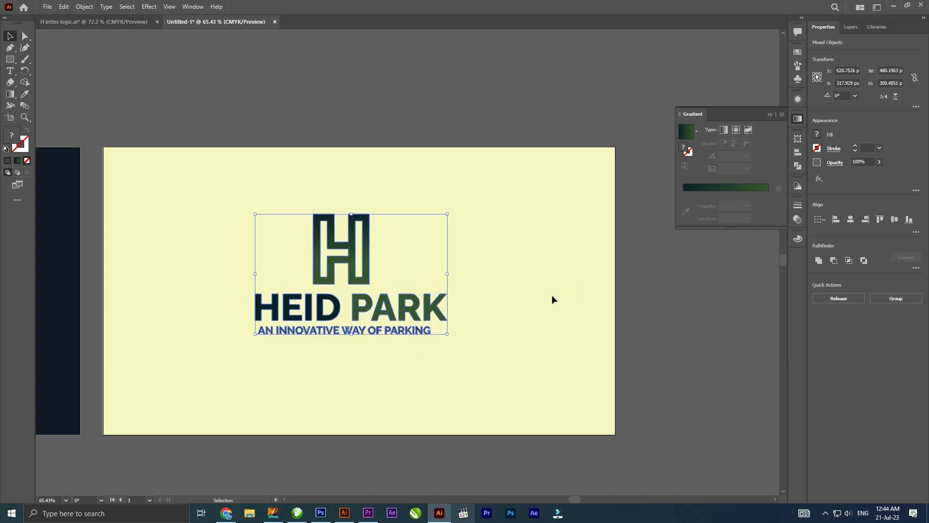
click(850, 219)
right_click(368, 267)
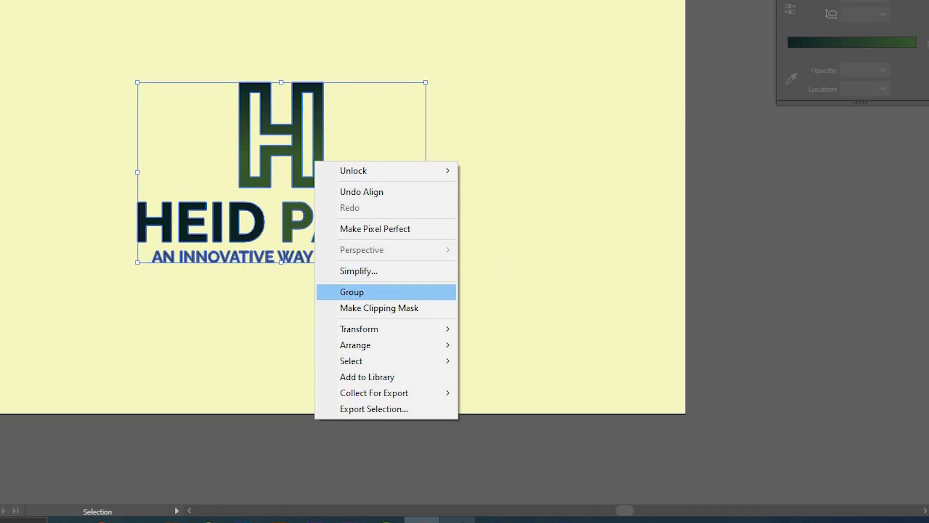
click(358, 292)
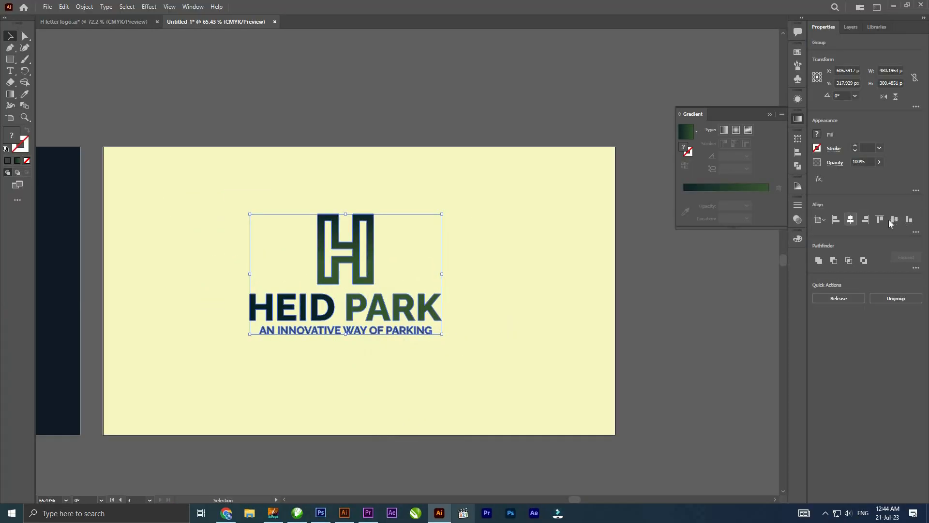
- Centre the grouped logo on the yellow artboard and enlarge it slightly
click(893, 220)
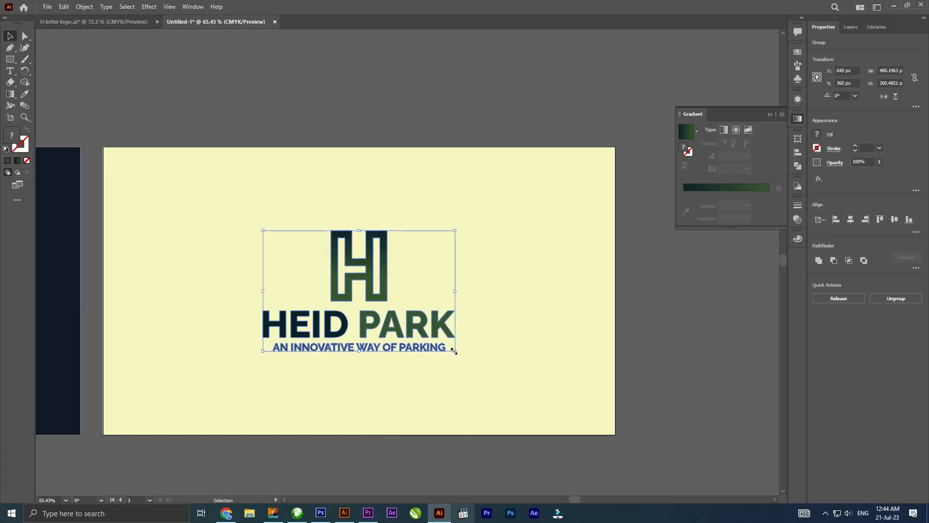
drag(466, 357, 312, 317)
click(498, 373)
- Duplicate the yellow artboard with its logo artwork into the empty space beside it
drag(304, 292, 35, 256)
click(11, 118)
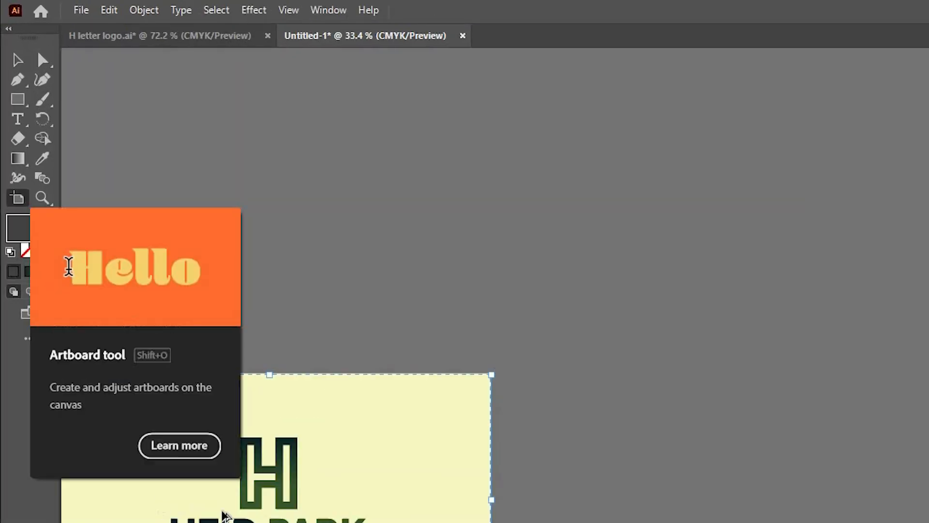
drag(124, 301, 391, 303)
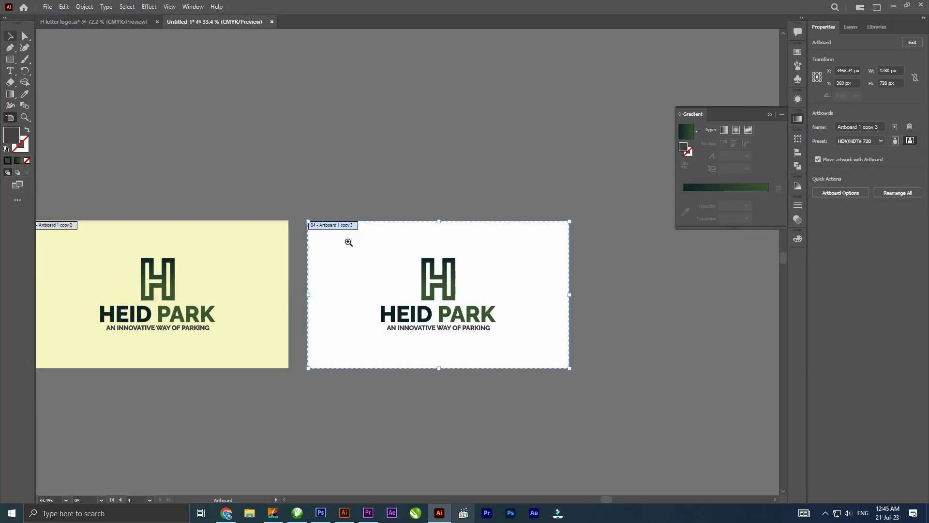
- Delete the copied HEID PARK logo from the new white artboard
key(z)
drag(331, 231, 168, 186)
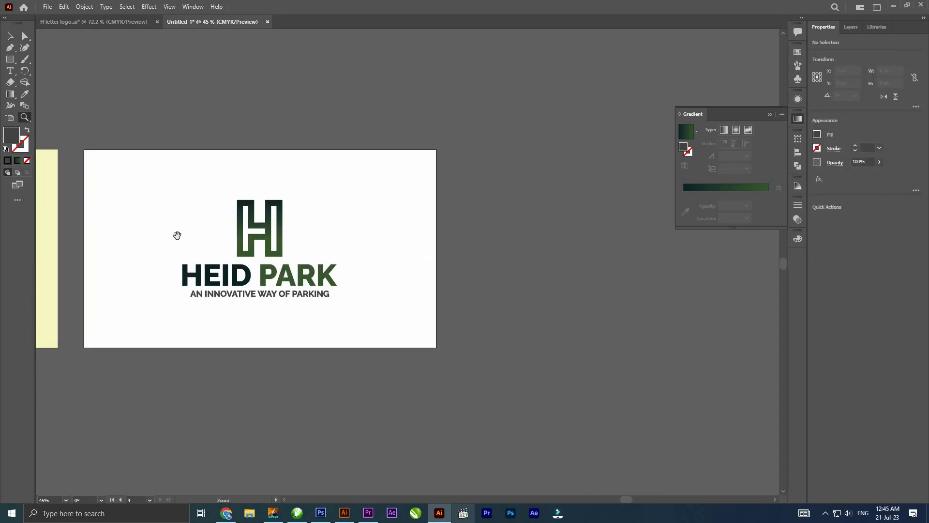
drag(177, 235, 184, 197)
drag(220, 232, 246, 237)
drag(296, 264, 308, 242)
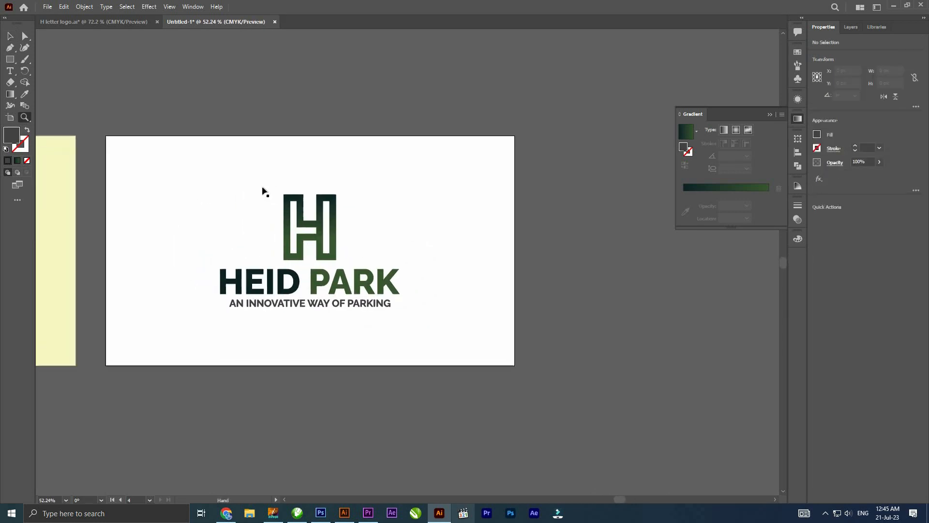
key(v)
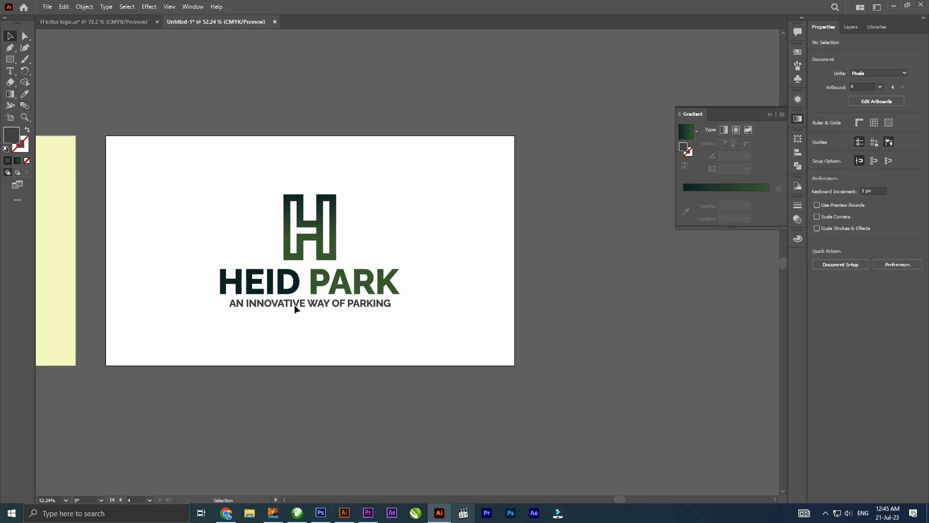
drag(88, 125, 318, 300)
key(Delete)
- Cover the empty artboard with a rectangle and fill it with dark purple at C 80%, M 85%, Y 50%, K 70%
click(11, 61)
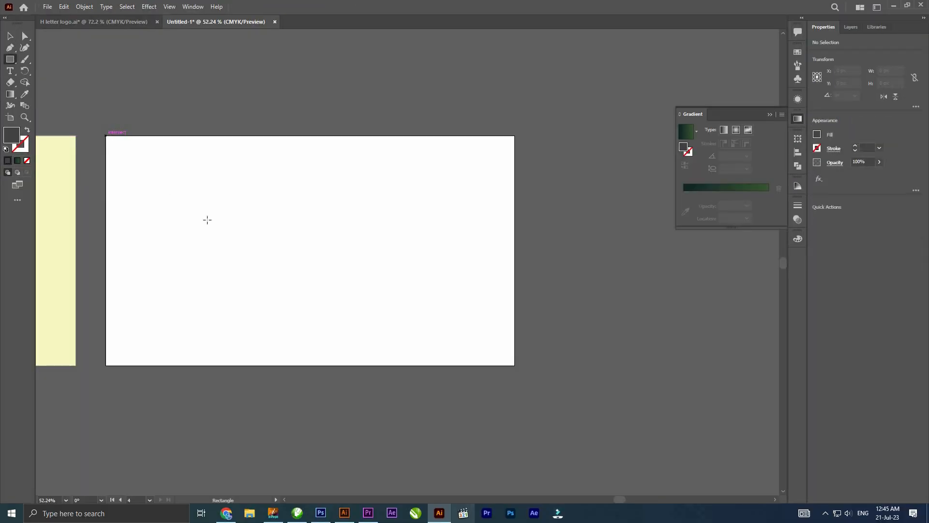
drag(106, 135, 515, 366)
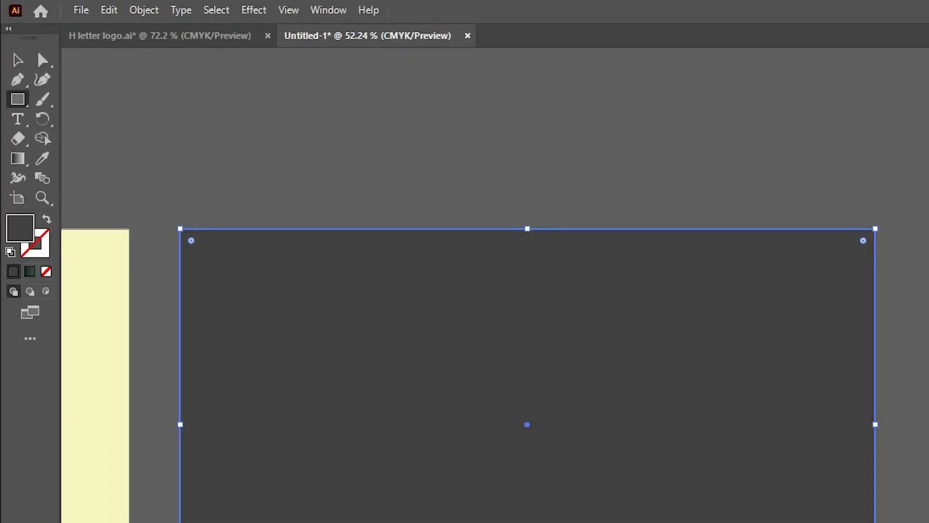
double_click(20, 227)
key(Tab)
text(80)
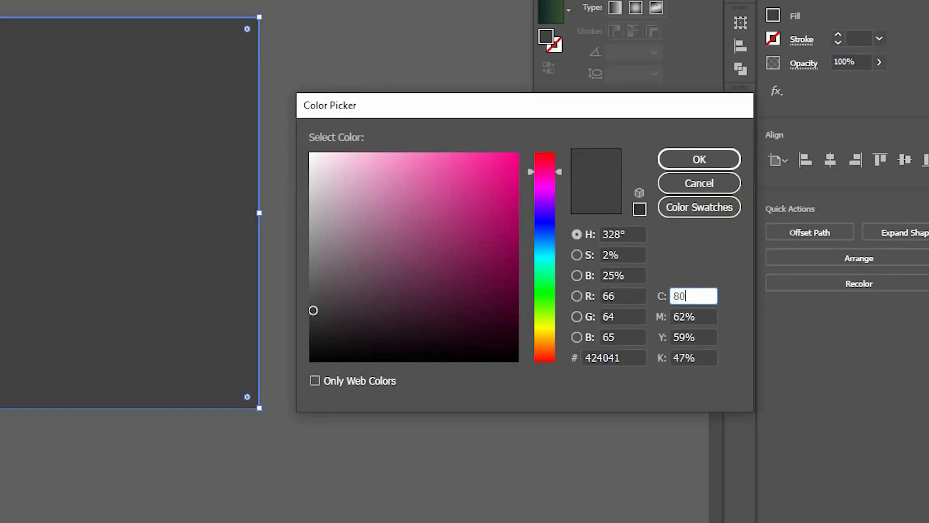
key(Tab)
text(85)
key(Tab)
text(50)
key(Tab)
text(70)
key(Return)
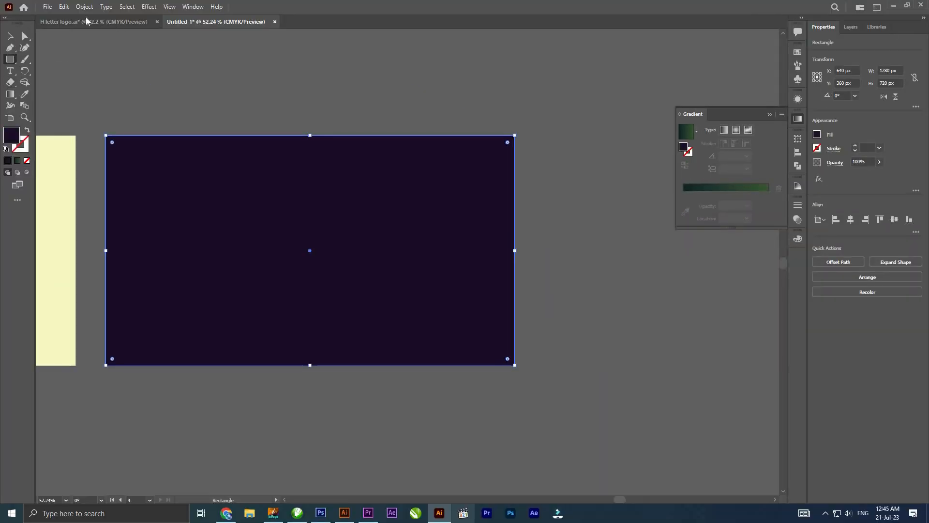
- Lock the dark purple background rectangle
click(84, 6)
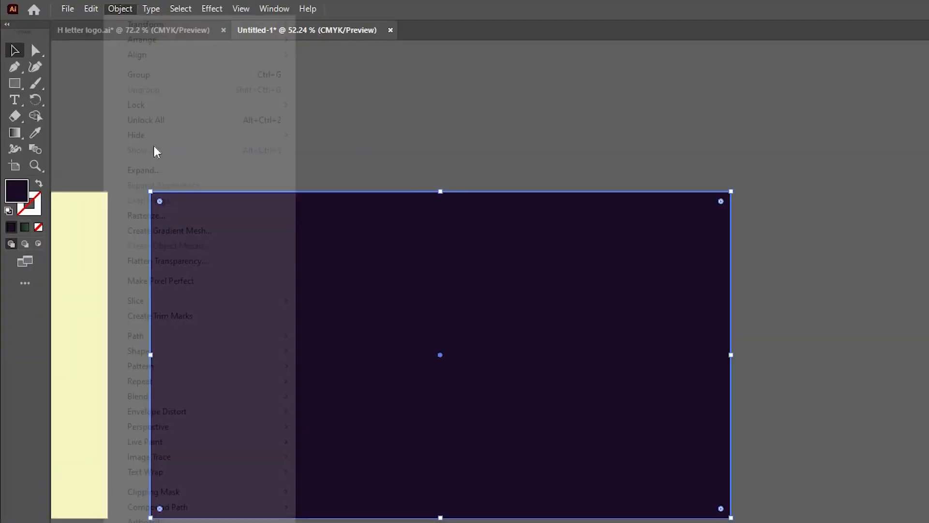
mouse_move(187, 126)
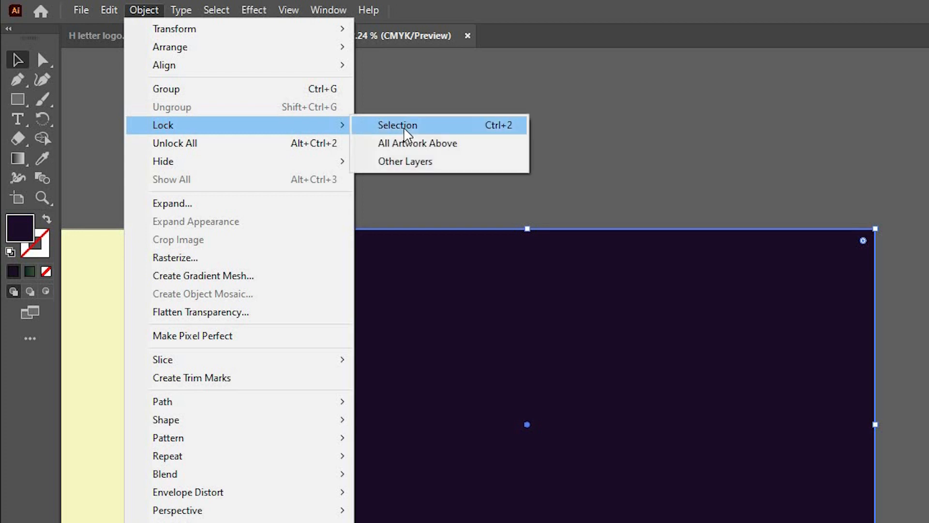
click(404, 126)
drag(616, 417, 465, 398)
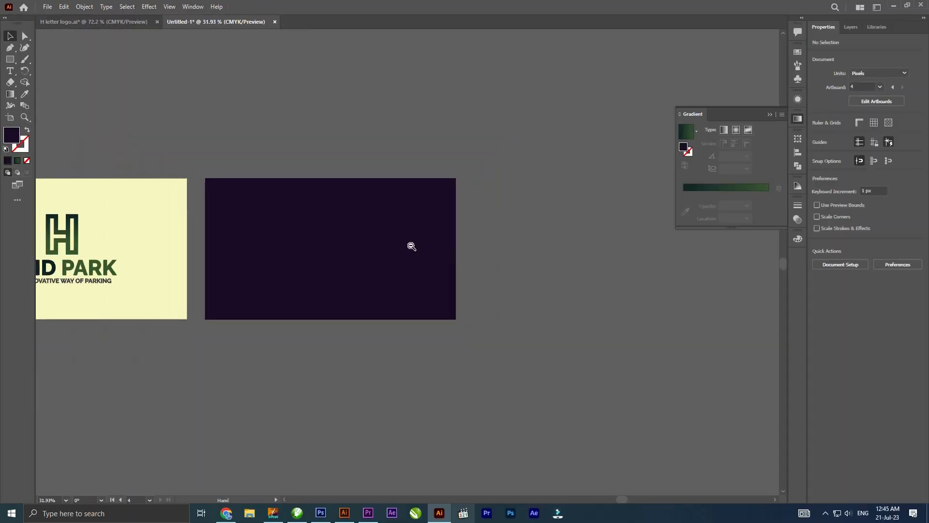
- Place the hexagonal third H logo from the white artboard onto the upper part of the dark purple artboard
drag(186, 250, 213, 241)
drag(156, 234, 181, 238)
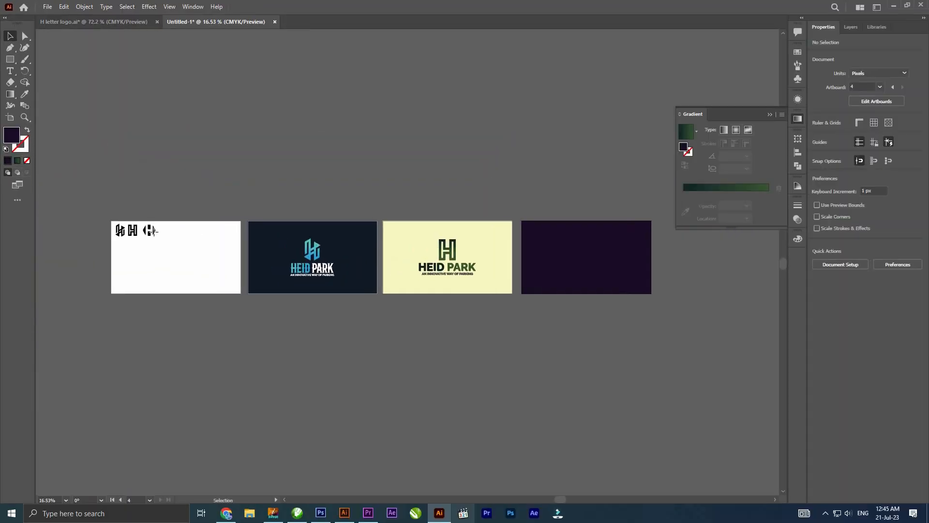
mouse_move(583, 239)
mouse_down()
mouse_move(562, 225)
mouse_move(580, 235)
mouse_up()
drag(218, 194, 581, 266)
drag(632, 283, 397, 240)
drag(342, 190, 374, 215)
drag(362, 207, 331, 189)
key(v)
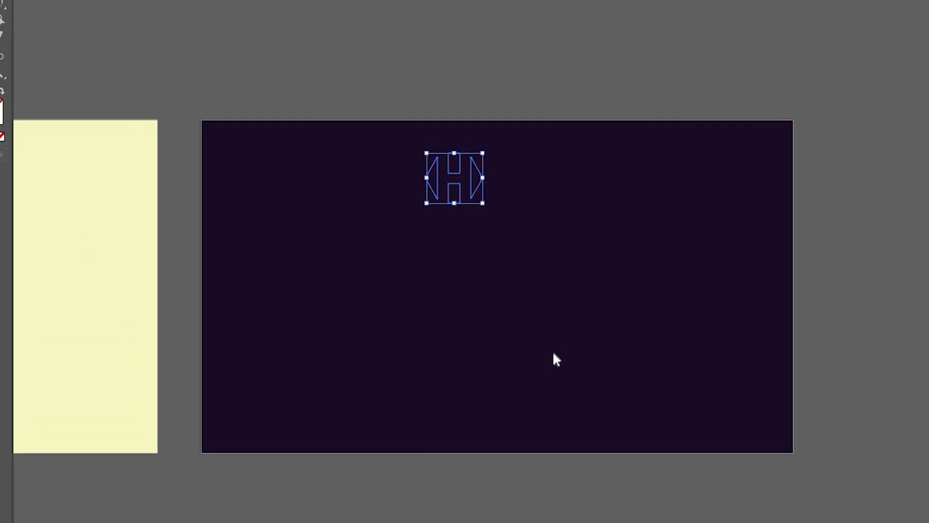
- Bring the placed H logo in front of the purple background and enlarge it to about 310 px wide
right_click(346, 194)
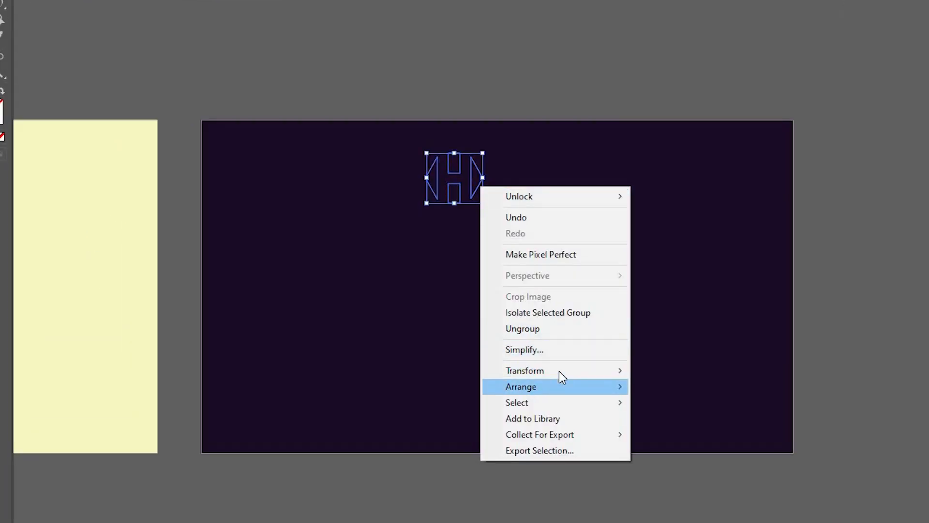
mouse_move(559, 370)
click(698, 387)
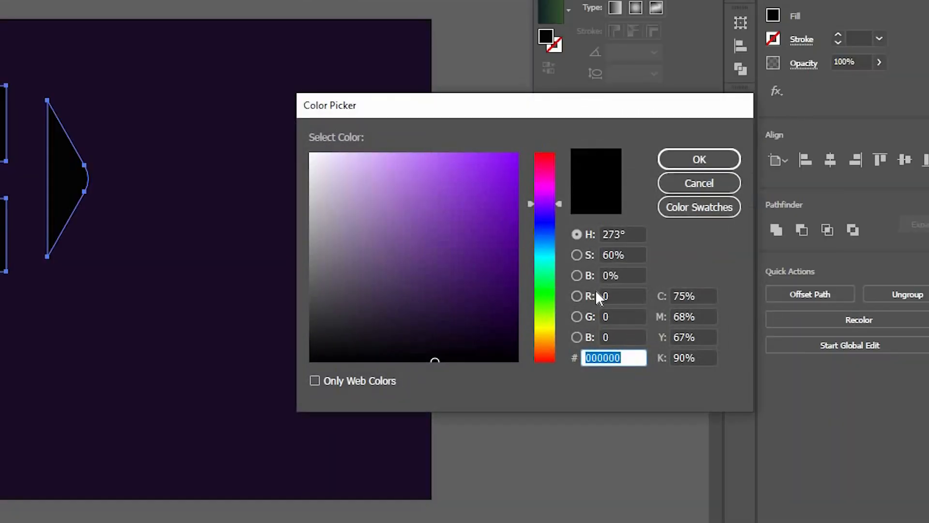
- Fill the H logo with magenta at C 35%, M 85%, Y 0% and no black
key(Tab)
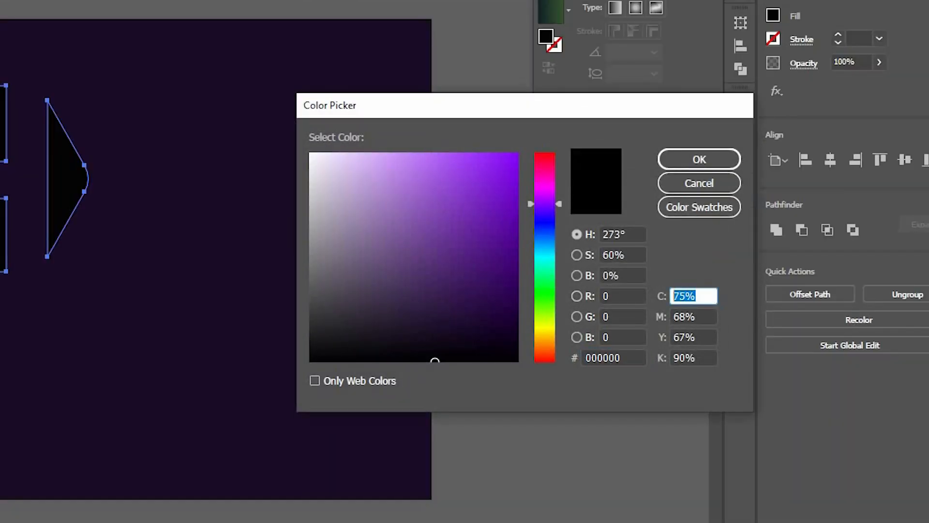
text(35)
key(Tab)
text(85)
key(Tab)
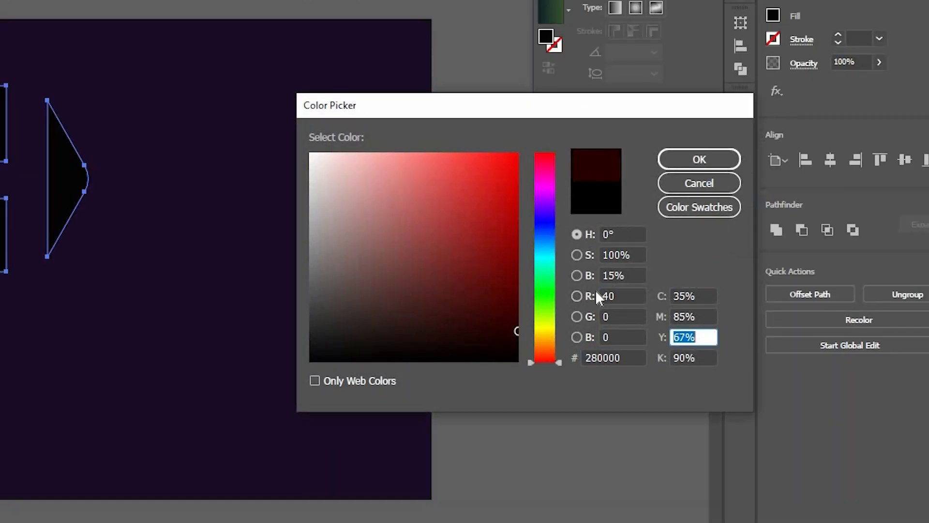
text(0)
key(Tab)
text(0)
key(Return)
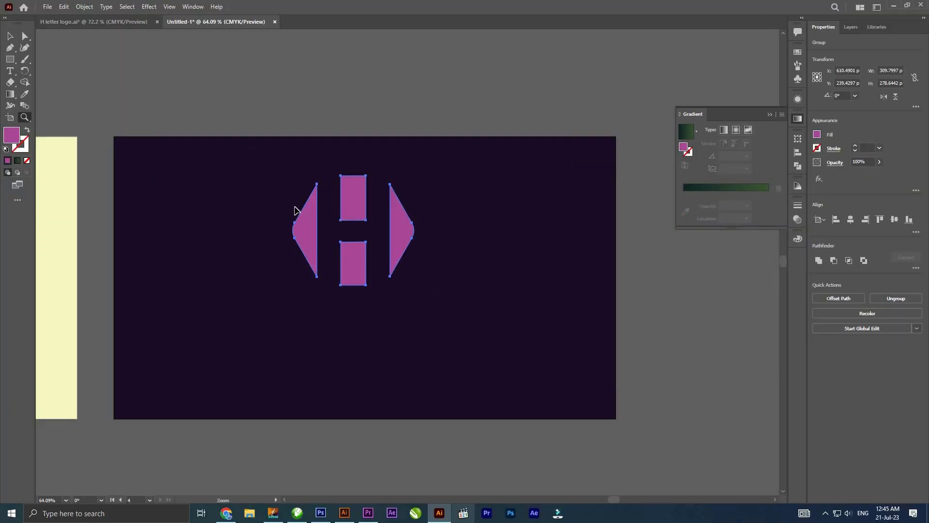
- Move the magenta H logo slightly lower on the purple artboard and scale it down proportionally to about three quarters of its size
click(268, 161)
drag(363, 211, 274, 152)
key(v)
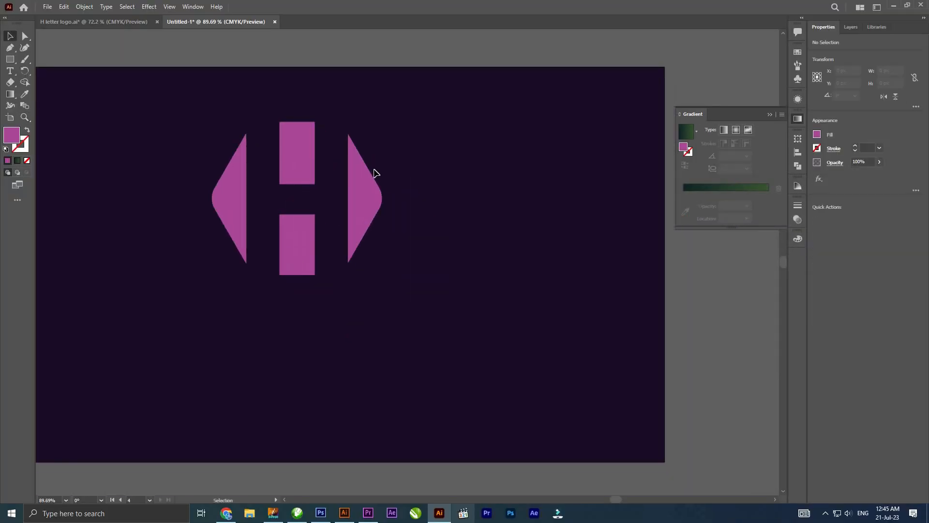
drag(372, 177, 371, 197)
drag(382, 142, 376, 159)
click(436, 315)
scroll(440, 318, down, 5)
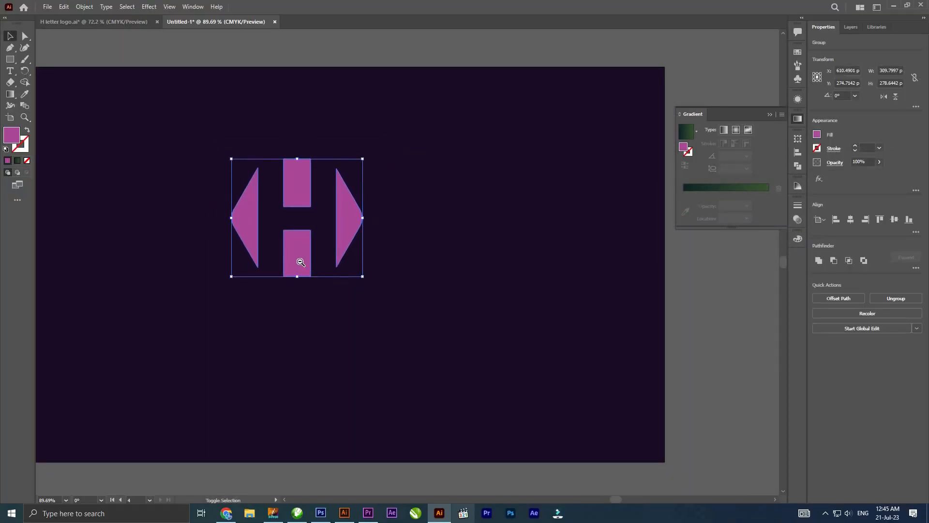
drag(284, 292, 305, 259)
- Ungroup the HEID PARK logo on the yellow artboard
click(179, 300)
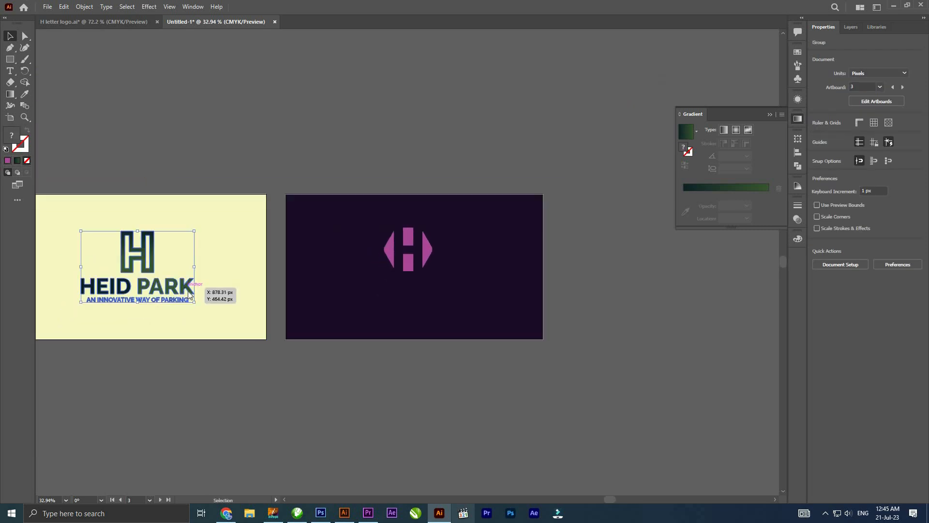
right_click(188, 290)
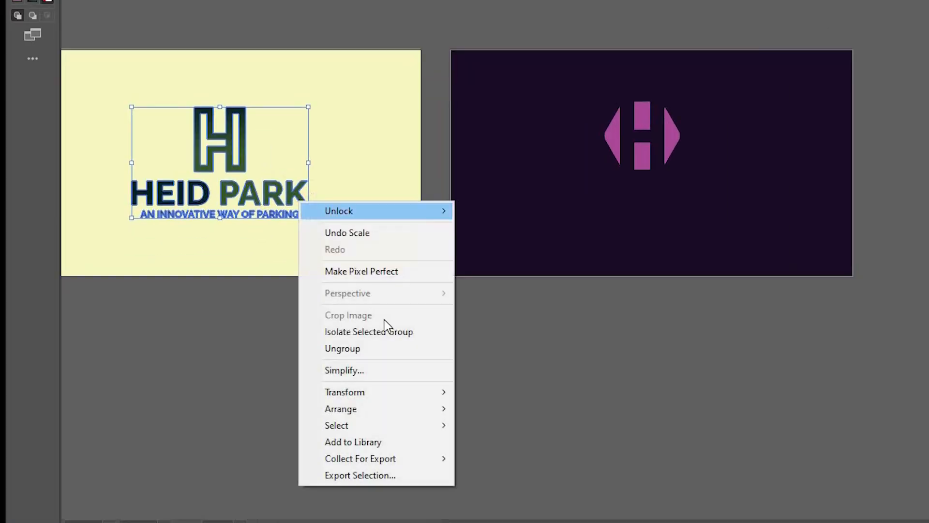
click(343, 348)
- Copy the HEID PARK text and tagline from the yellow artboard to below the magenta H logo and bring the copy to the front
click(260, 221)
drag(258, 214, 671, 219)
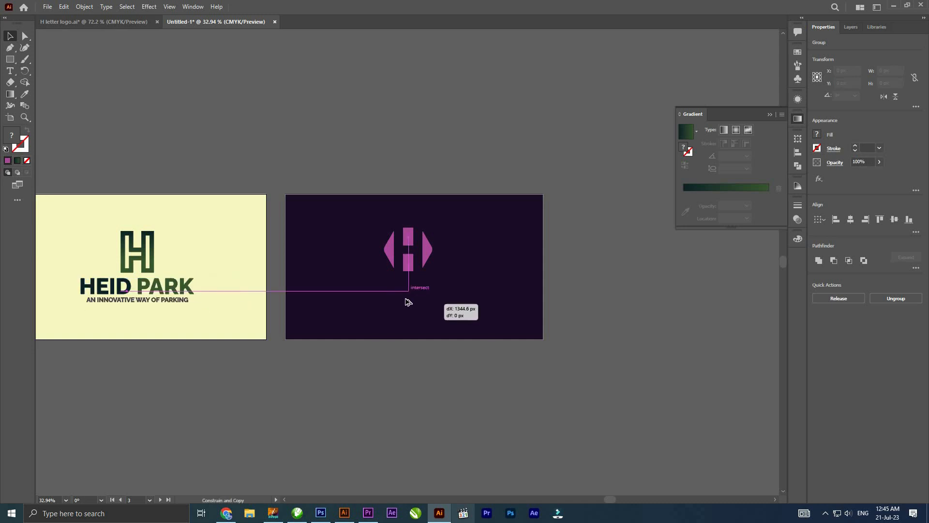
drag(408, 301, 445, 382)
right_click(412, 286)
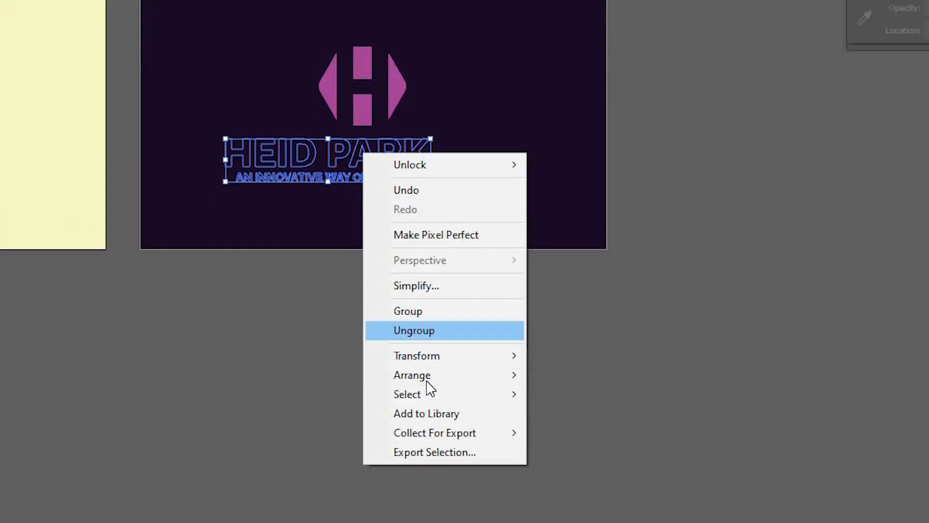
mouse_move(417, 375)
click(614, 374)
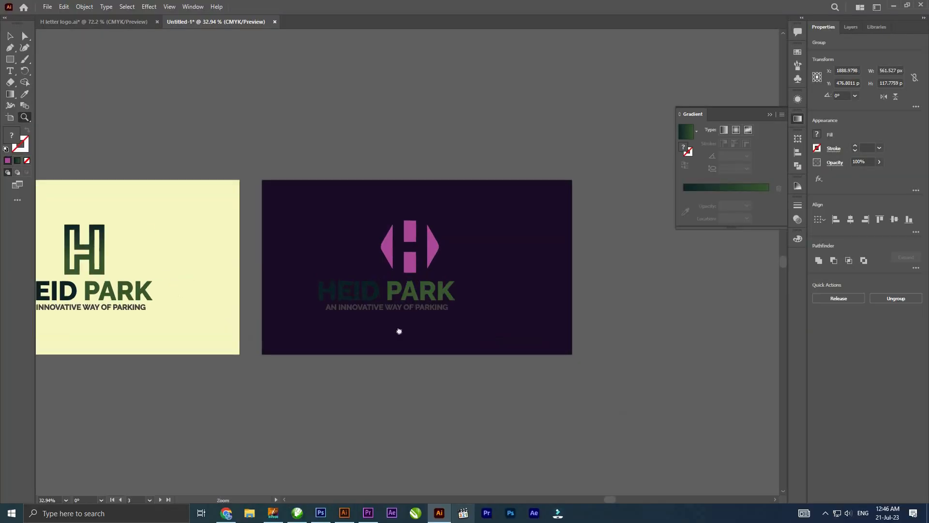
- Ungroup the copied text and fill the word PARK with white (#ffffff)
drag(399, 332, 354, 275)
drag(384, 302, 399, 348)
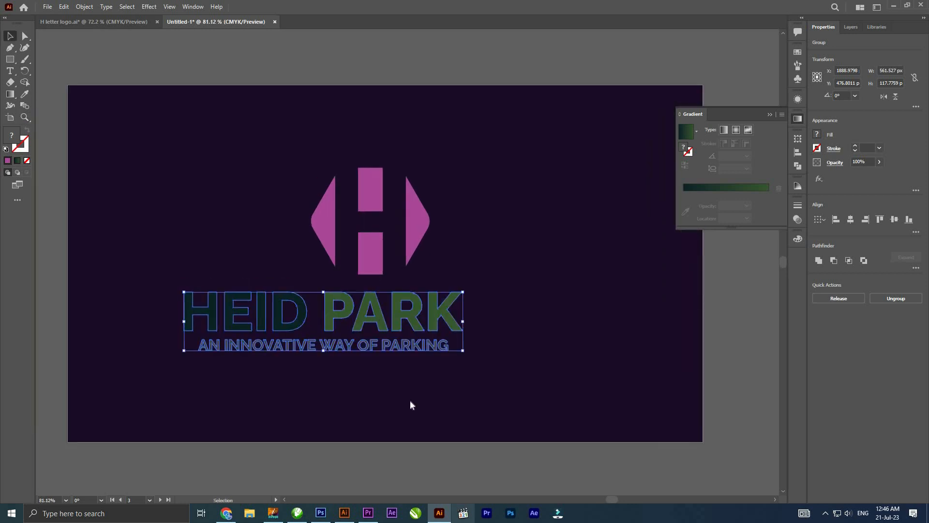
right_click(411, 405)
click(426, 404)
click(458, 304)
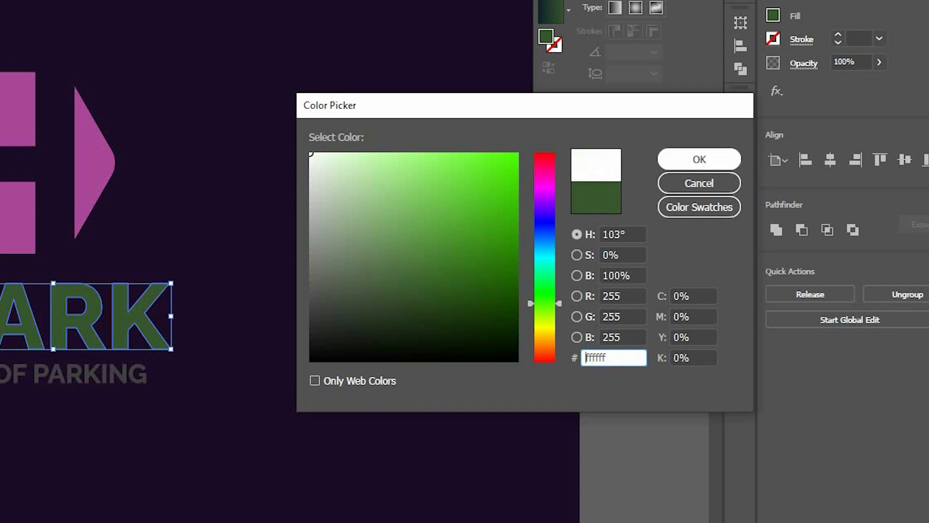
key(Return)
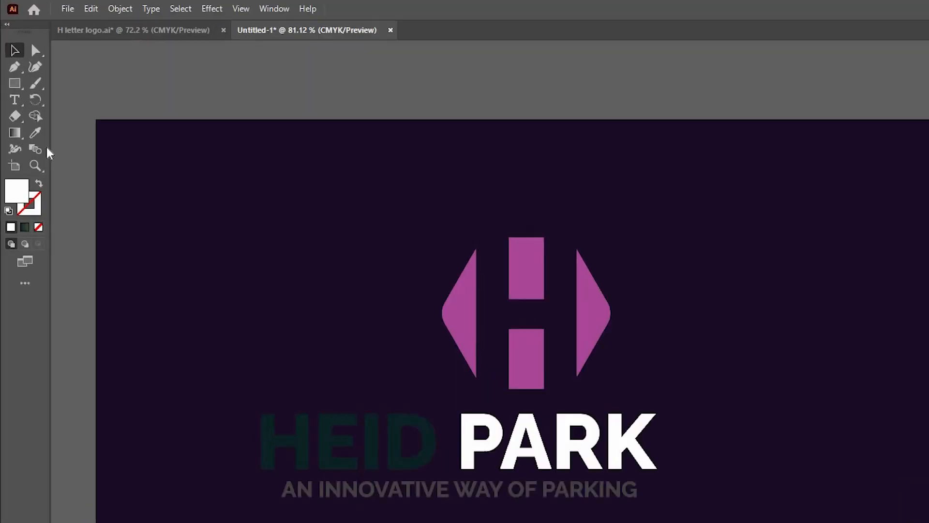
- Recolor the word HEID by sampling the magenta of the H logo with the Eyedropper
click(411, 420)
key(i)
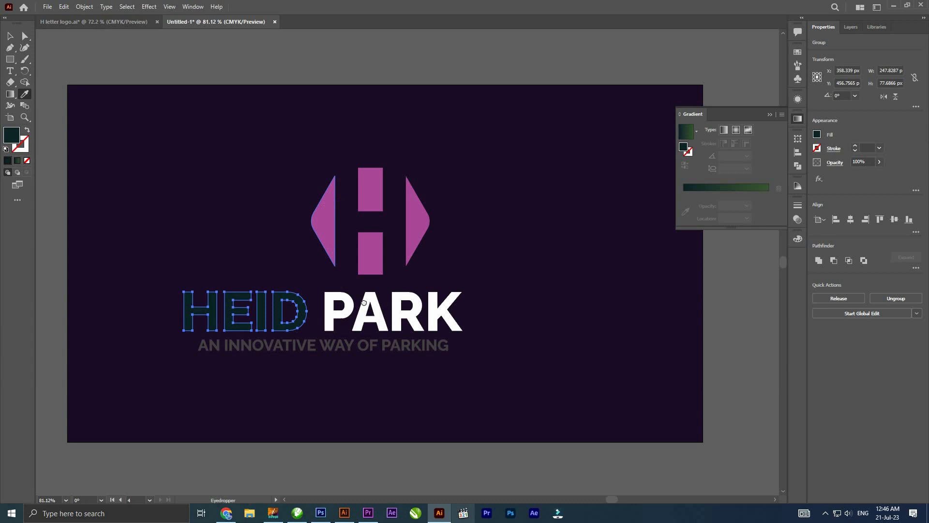
click(328, 225)
drag(364, 302, 335, 231)
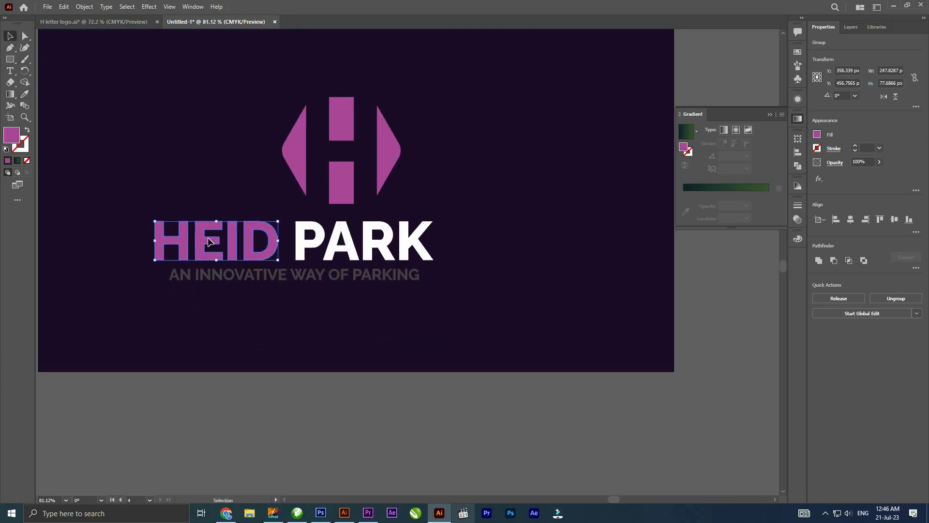
- Recolor the tagline AN INNOVATIVE WAY OF PARKING by sampling the white of the word PARK
drag(201, 279, 203, 311)
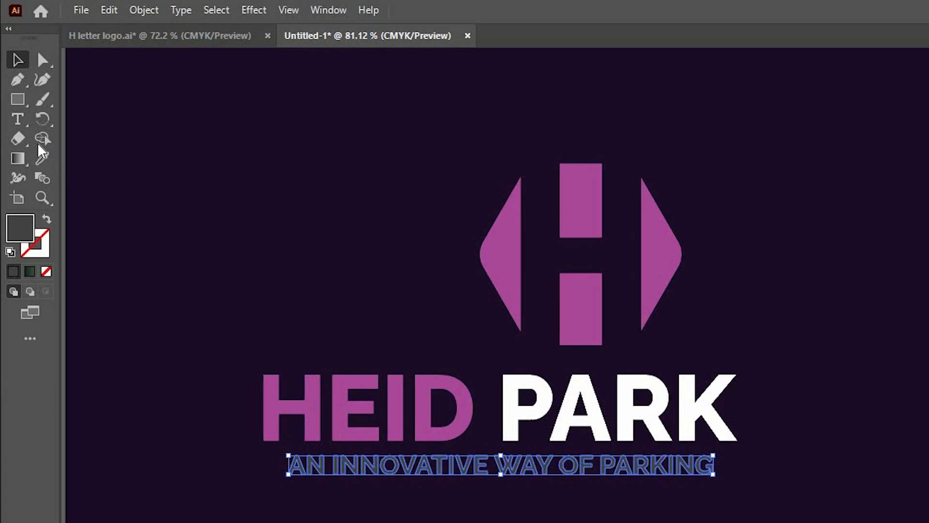
click(25, 94)
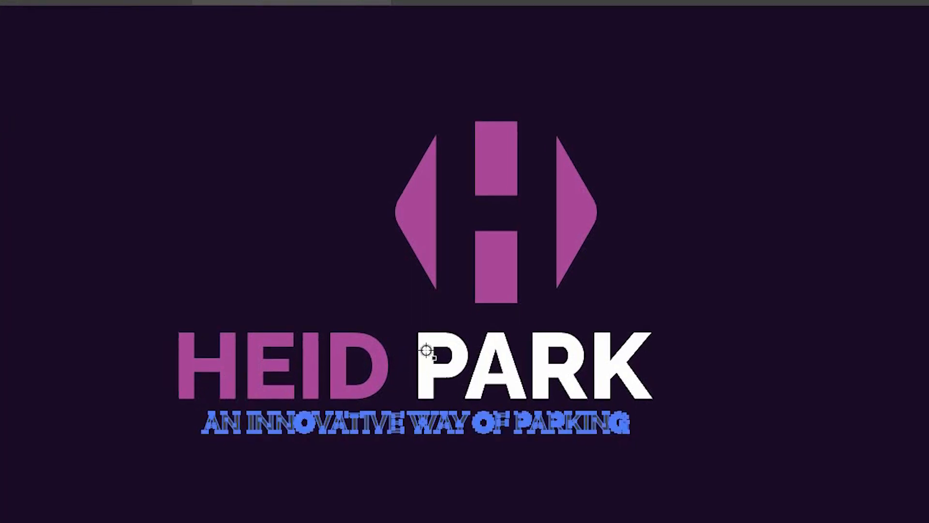
click(419, 347)
key(v)
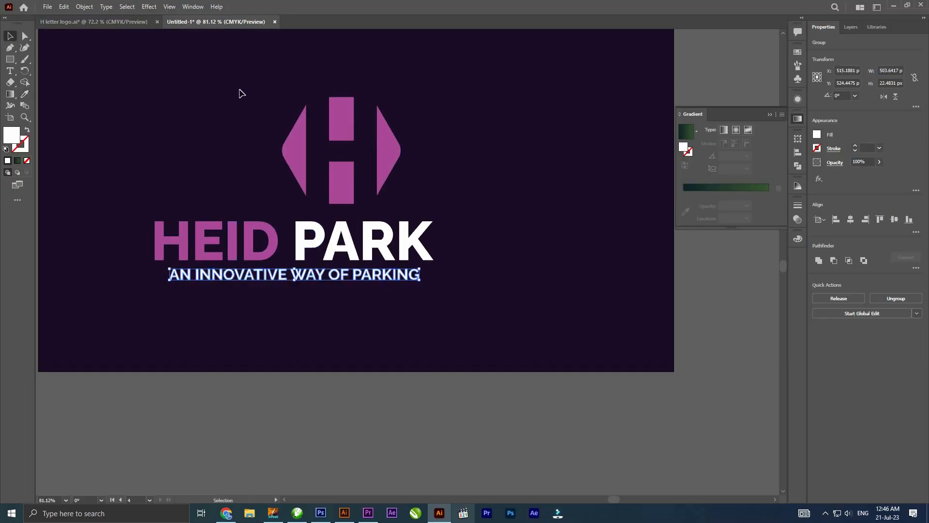
- Group the words HEID and PARK and align them with the H icon and the tagline on their horizontal centers
click(556, 225)
click(260, 236)
right_click(285, 233)
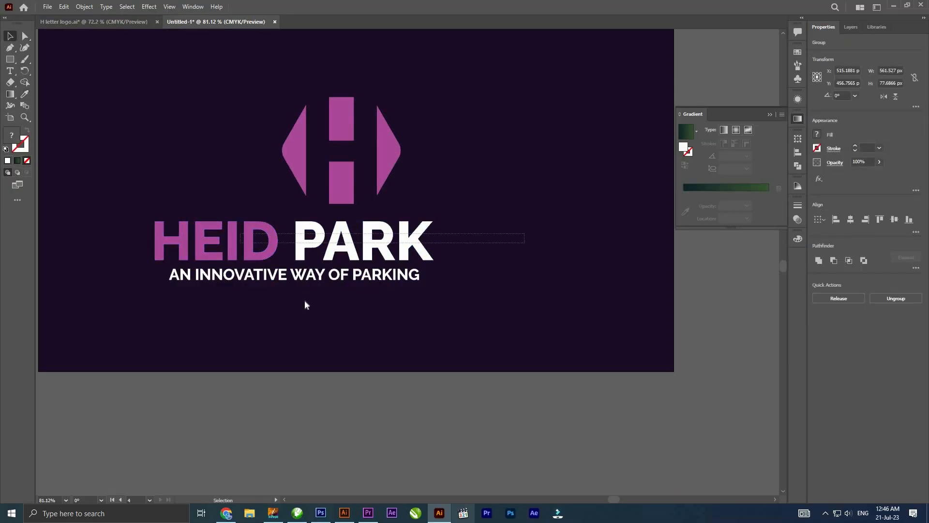
click(464, 406)
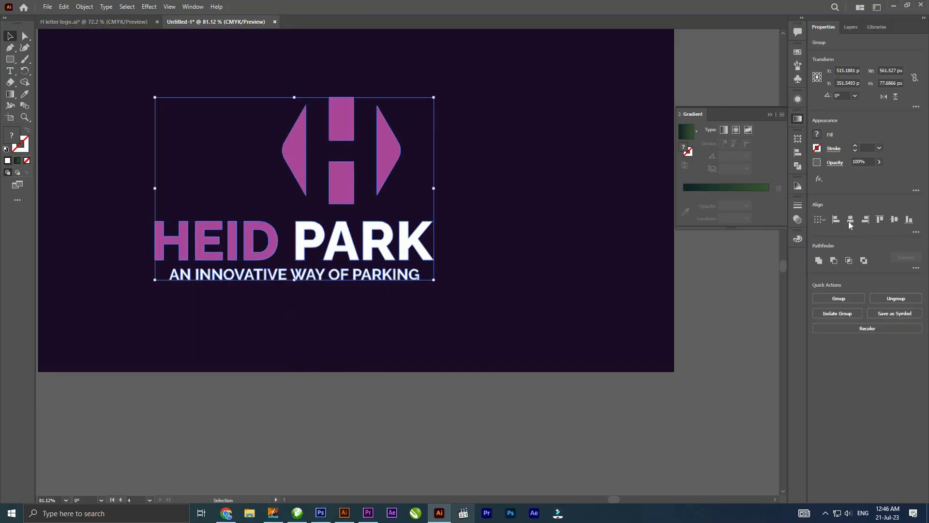
click(851, 220)
- Move the HEID PARK text and the tagline slightly up to tighten the spacing below the H icon
click(306, 302)
drag(287, 258, 302, 308)
key(z)
scroll(364, 296, up, 2)
drag(364, 297, 363, 349)
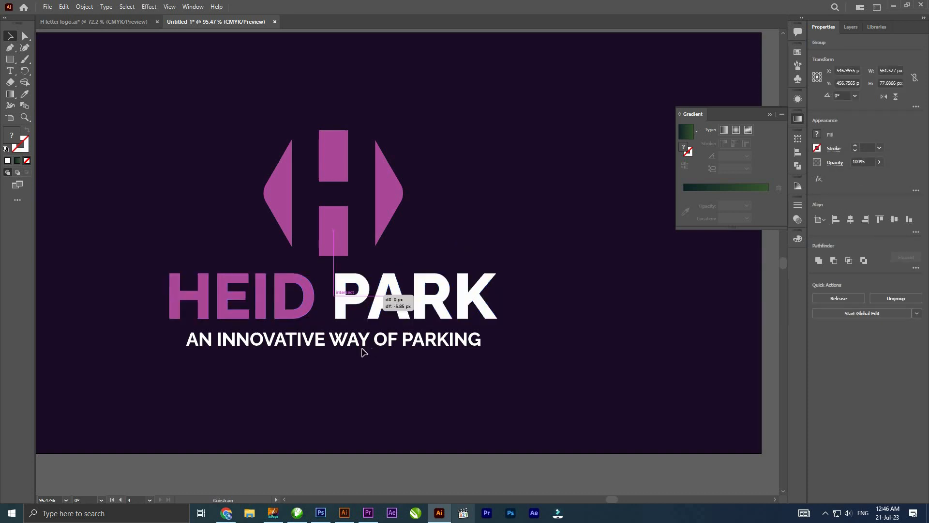
click(356, 346)
click(364, 342)
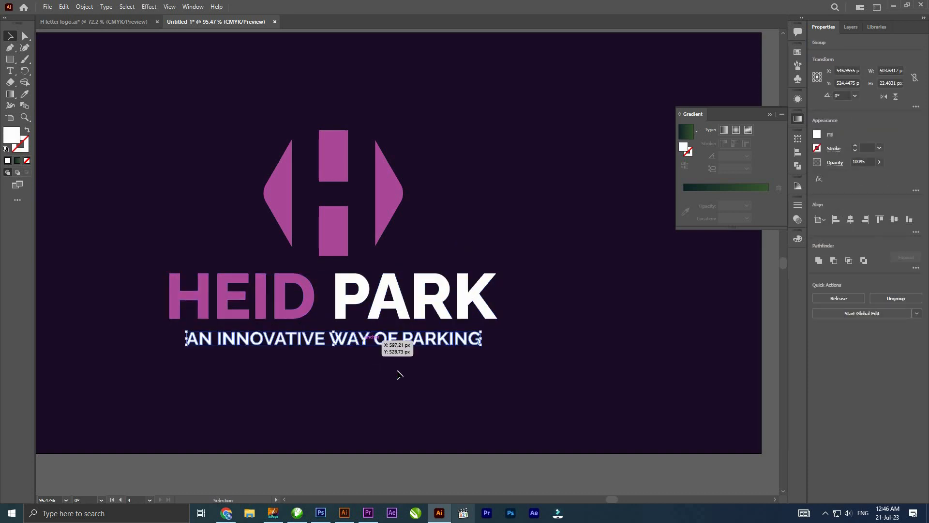
drag(443, 327, 310, 334)
- Group the H icon, the HEID PARK text and the tagline, and center the group on the purple artboard
drag(394, 246, 310, 234)
right_click(309, 228)
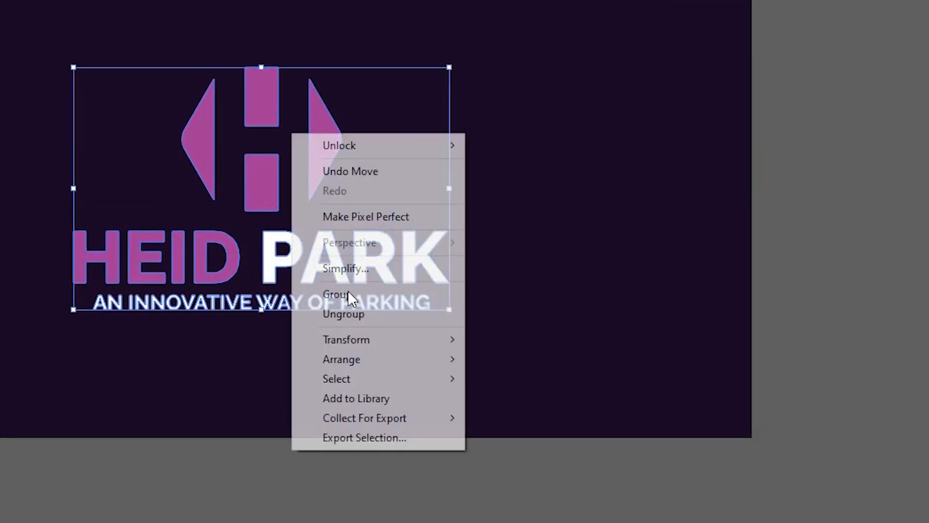
click(340, 315)
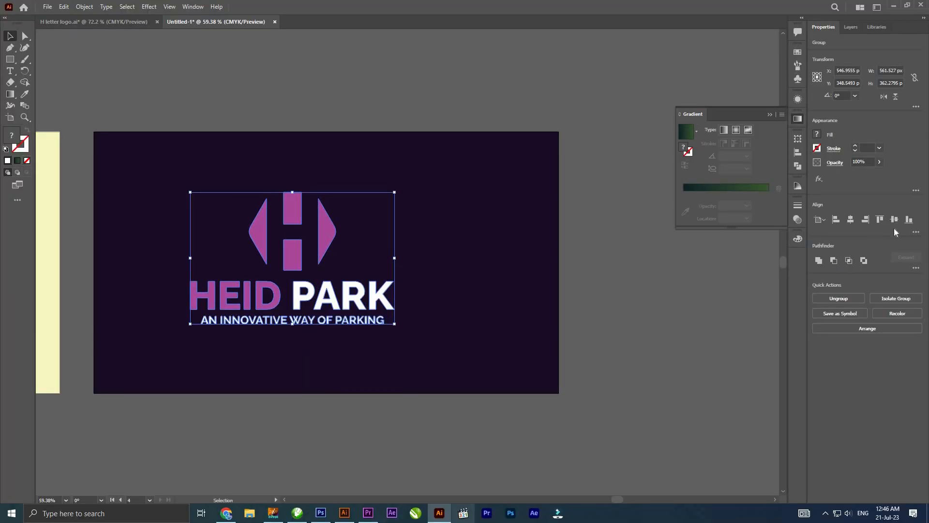
click(850, 219)
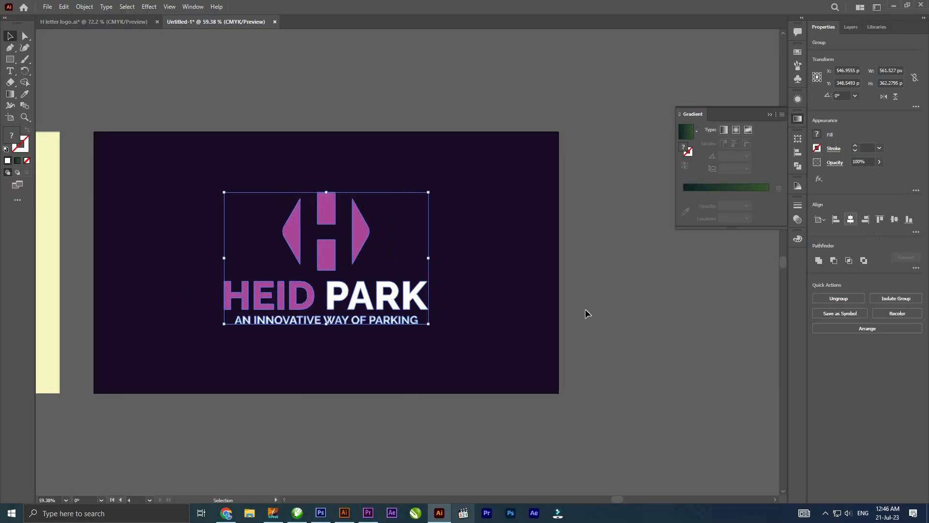
click(420, 332)
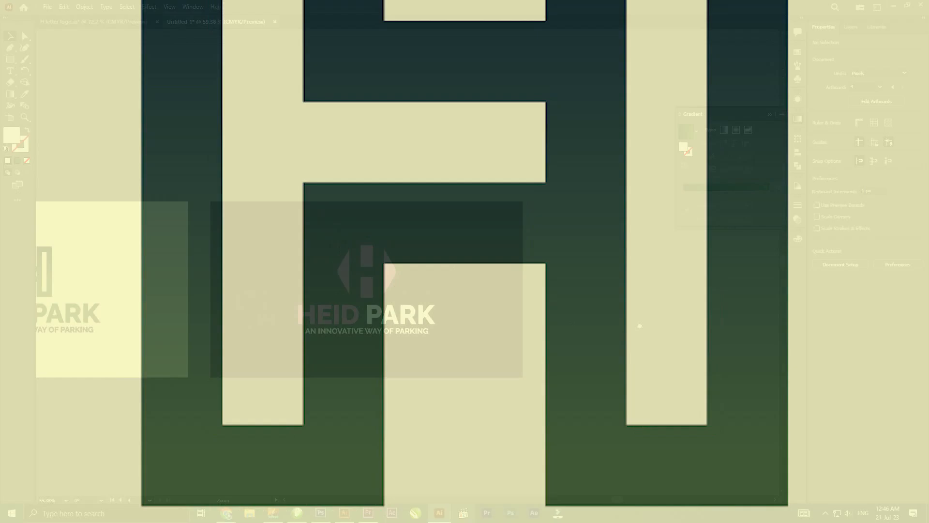